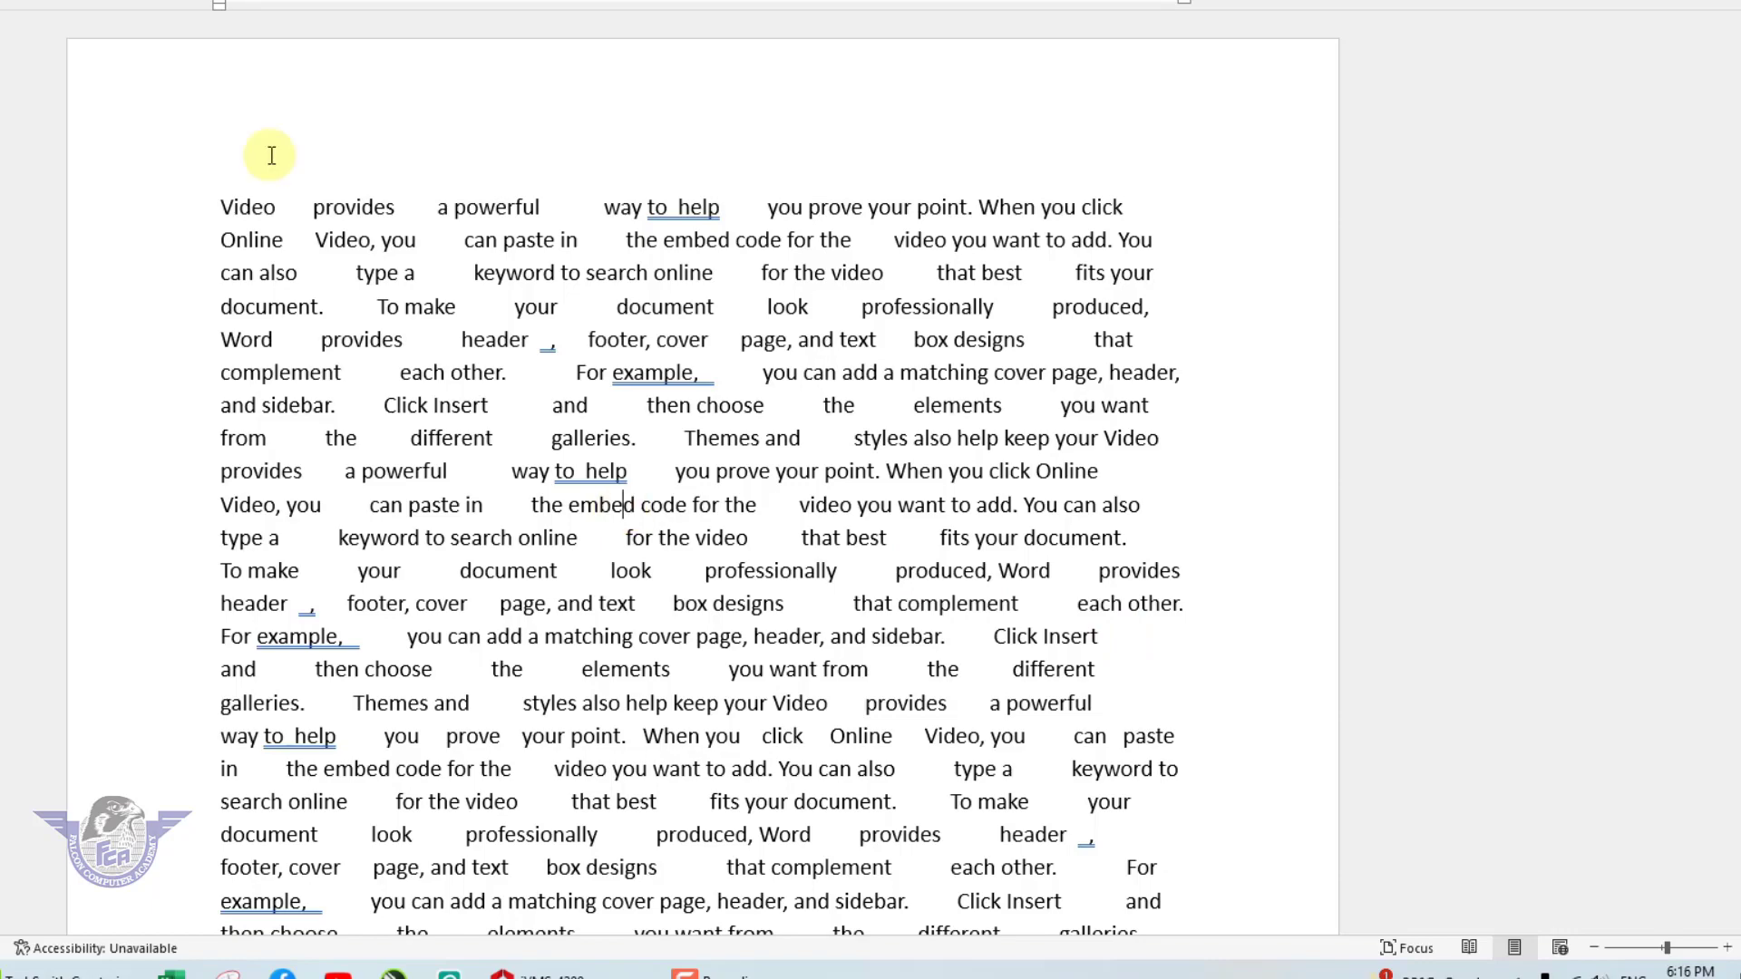
Step: Replace every white-space run (^w) with a single space, making 303 replacements
key("ctrl+h")
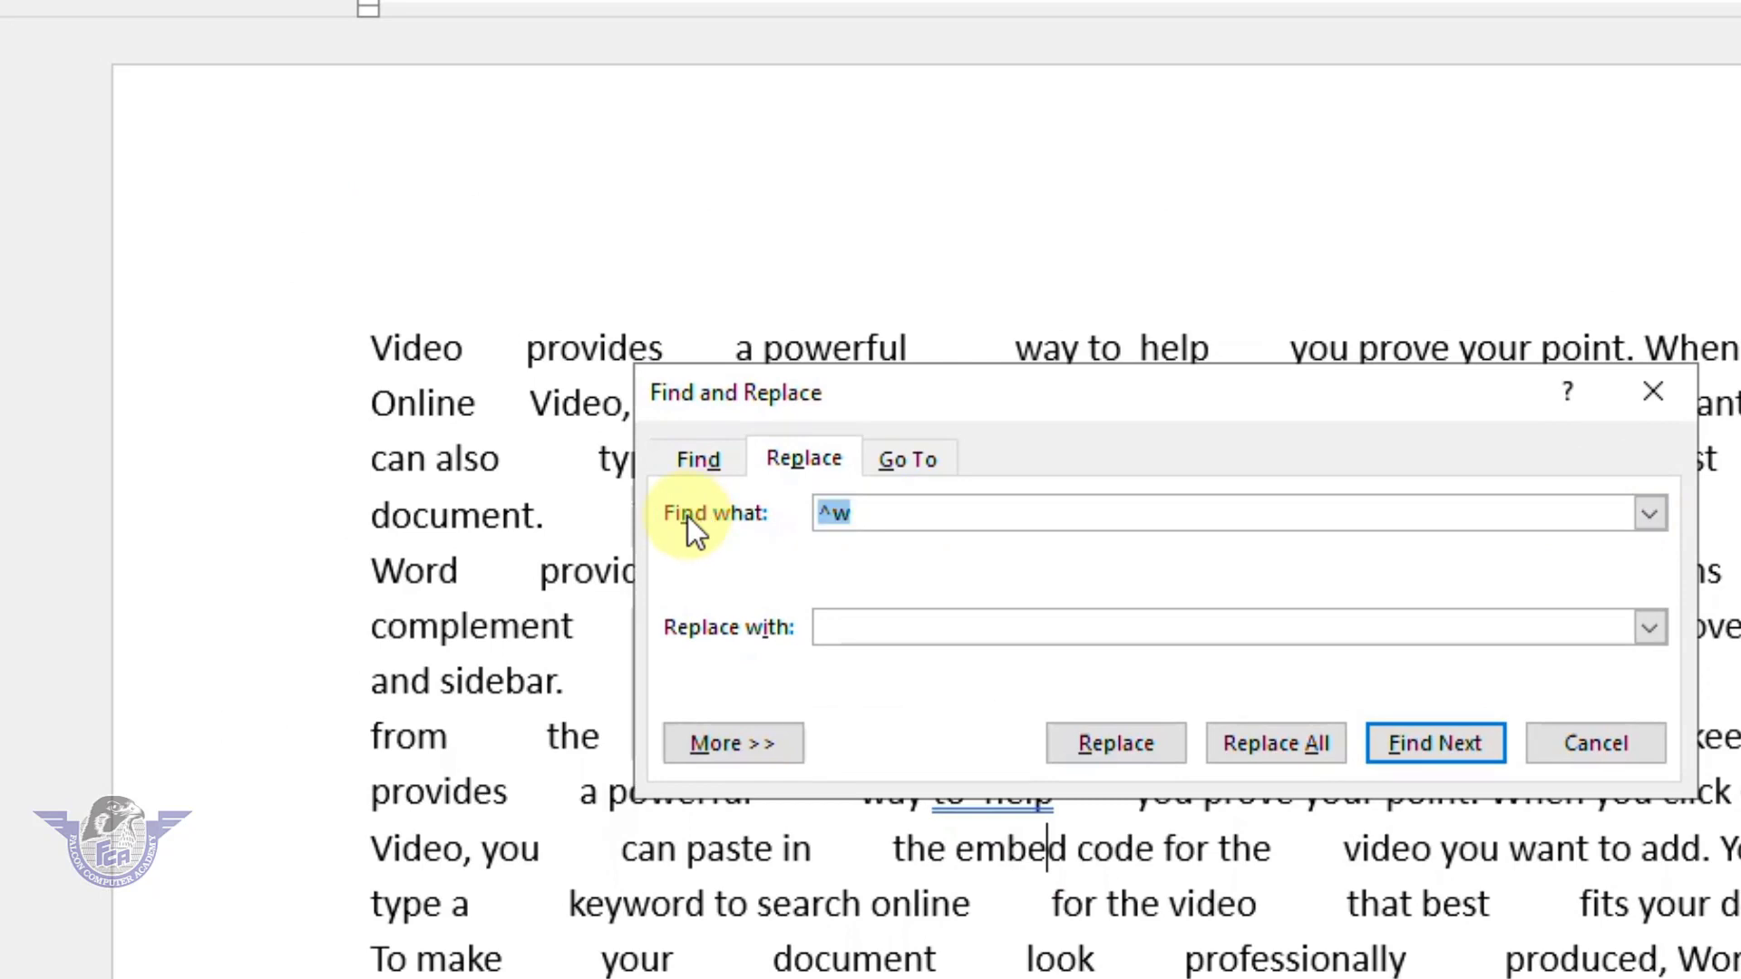
key("Delete")
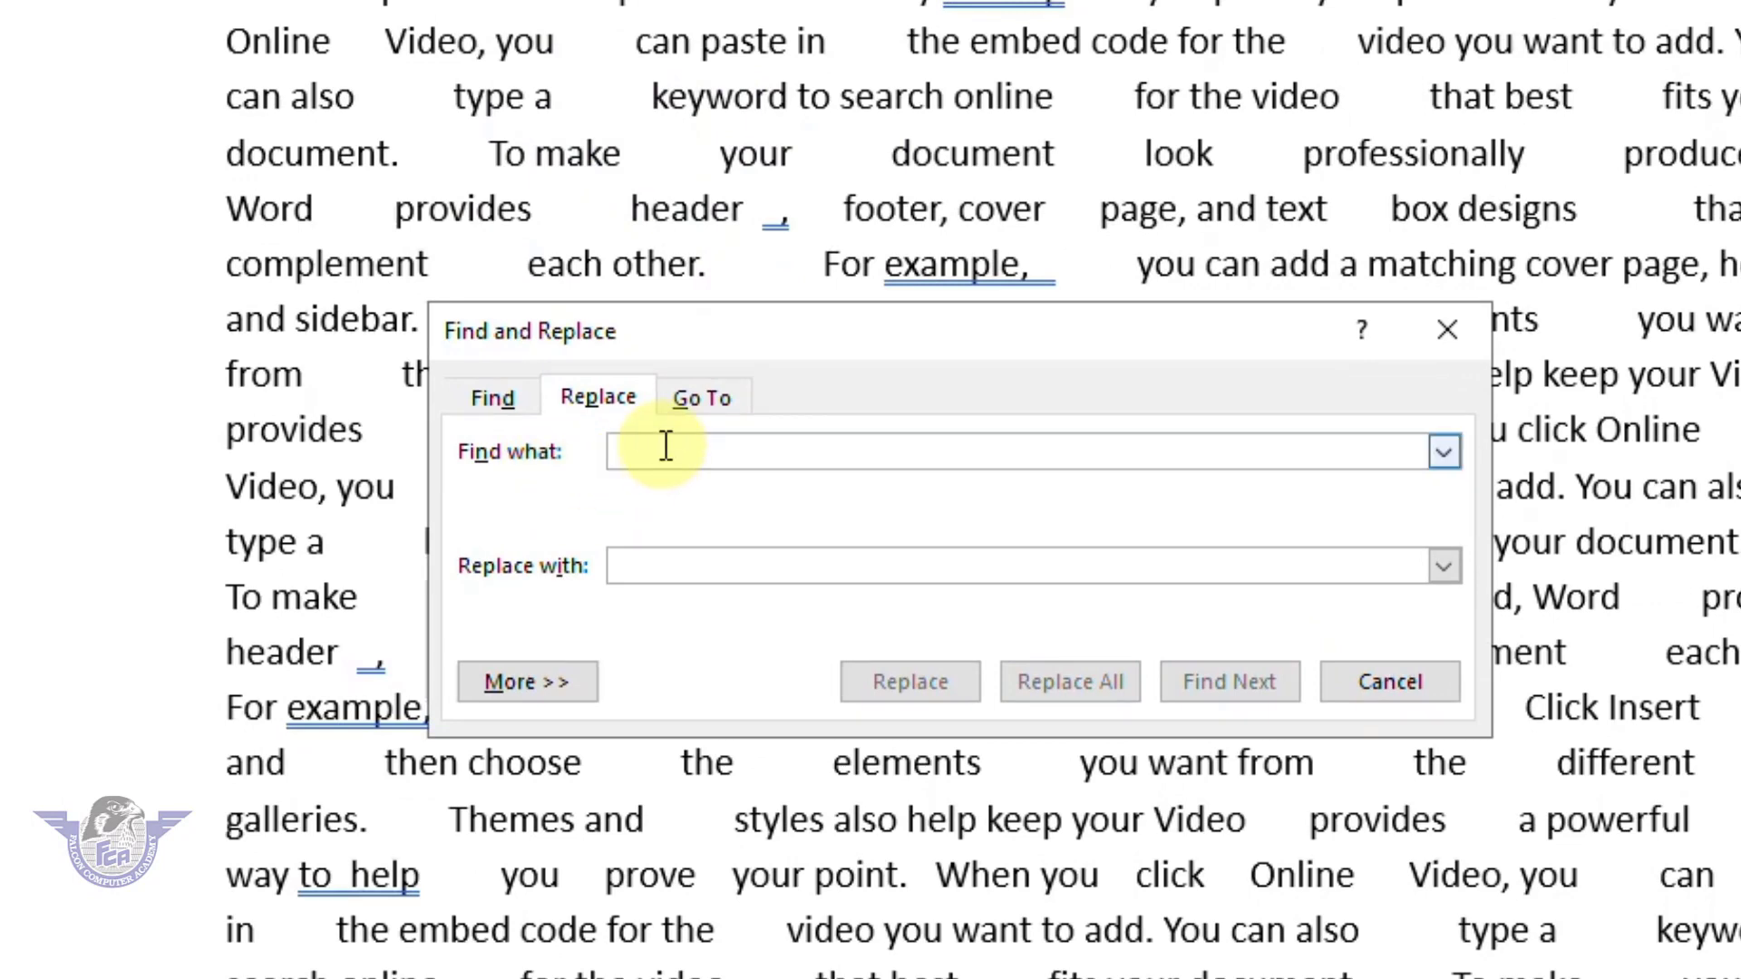
key("shift+6")
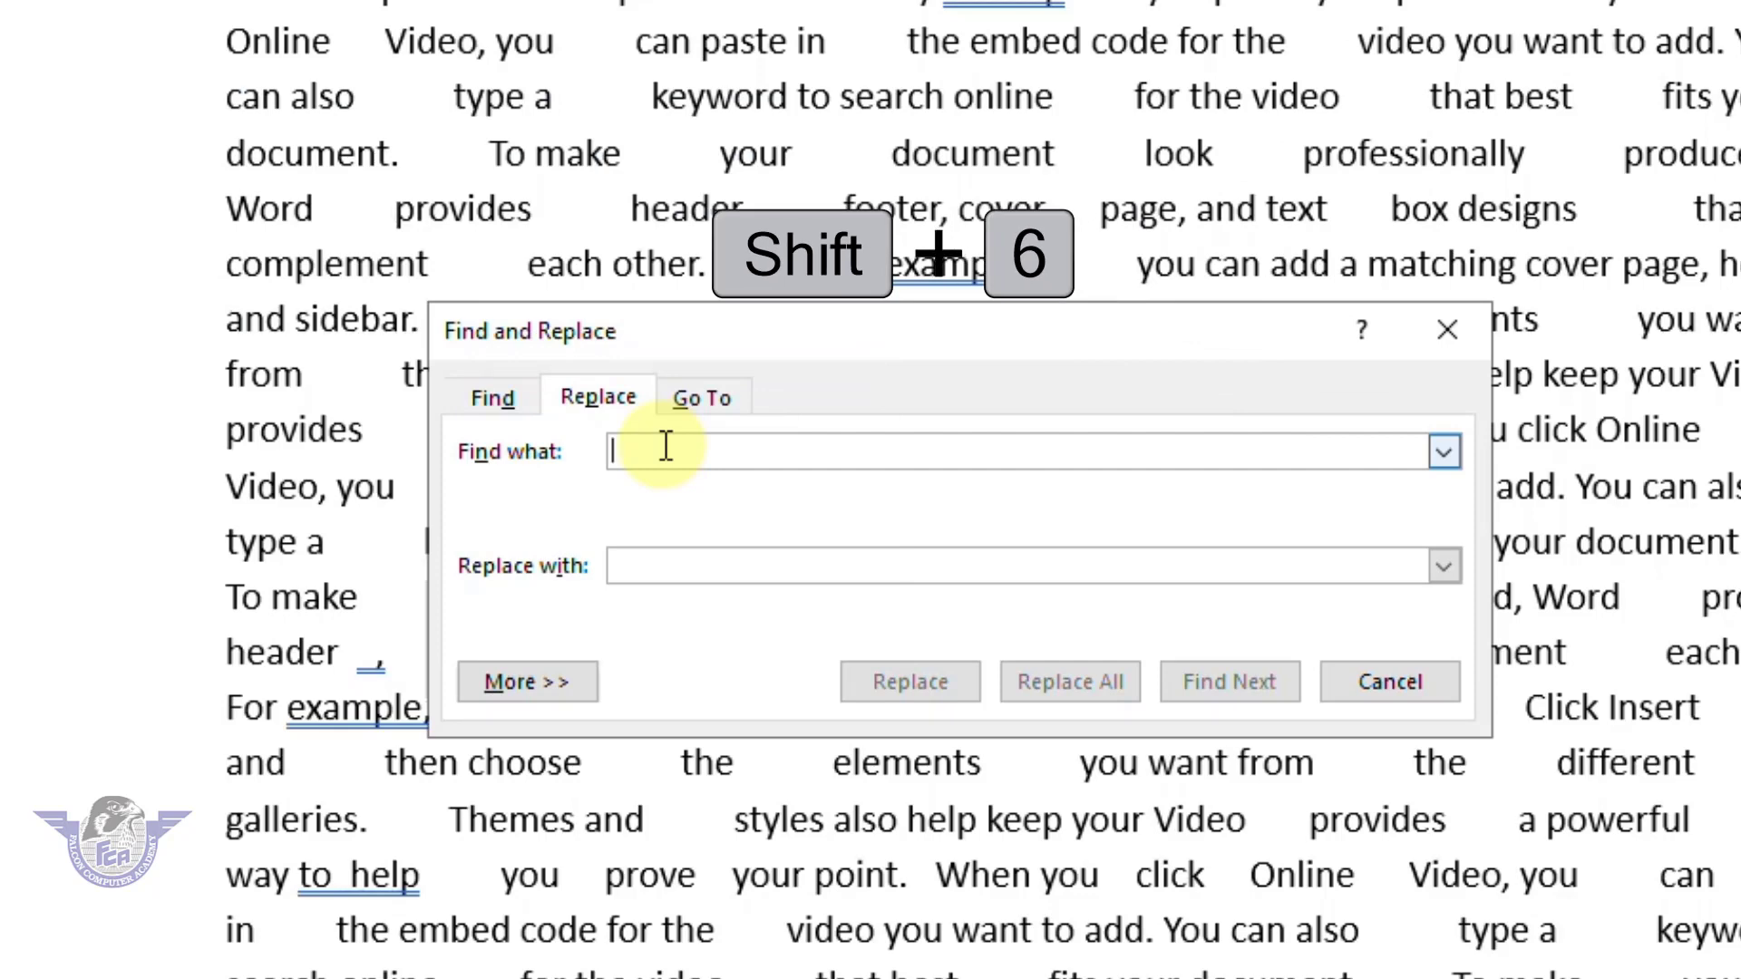
type("^")
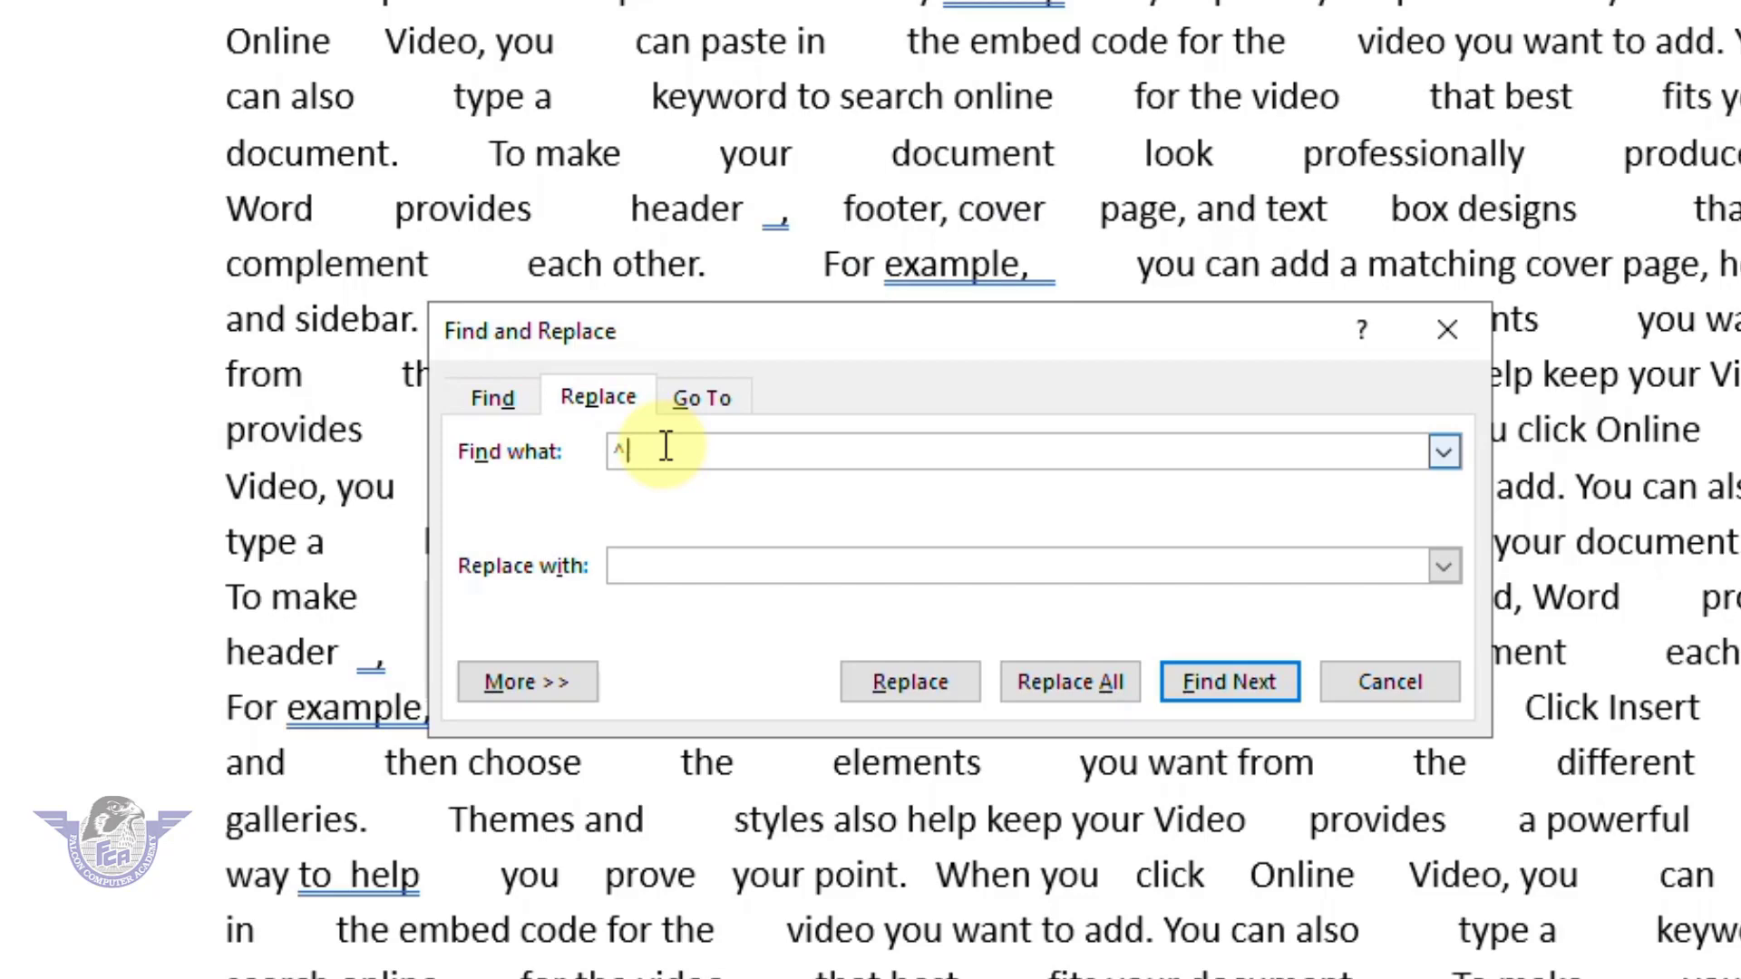
type("w")
left_click(621, 564)
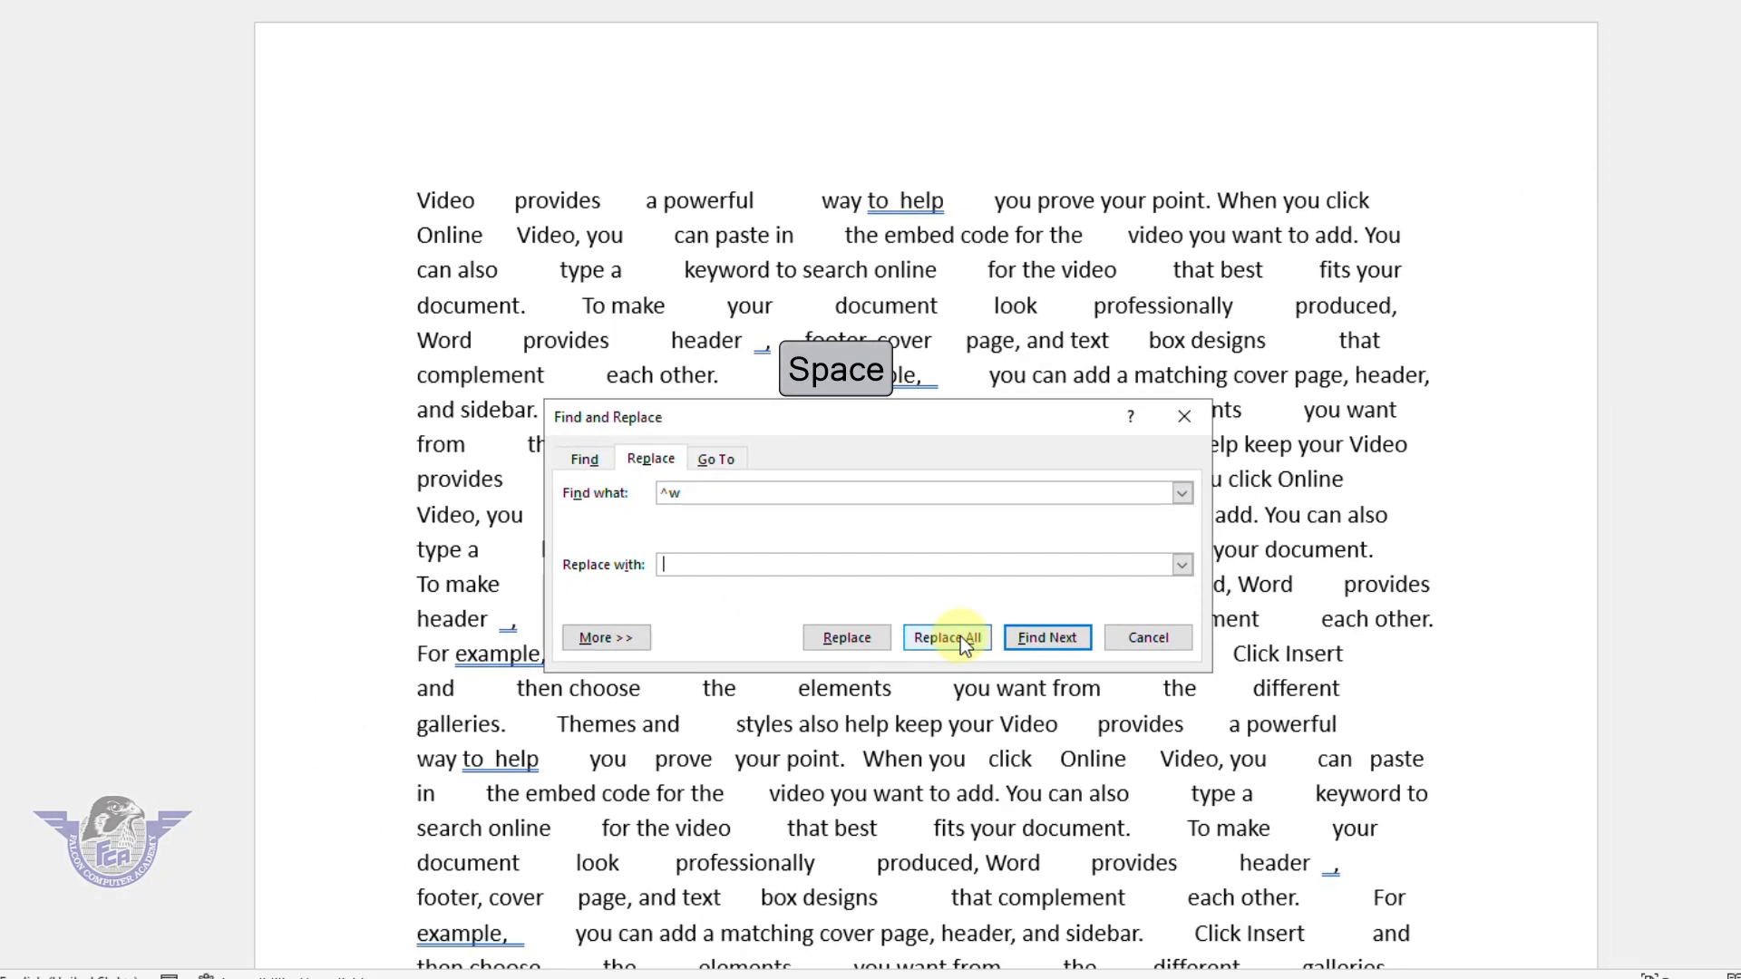
left_click(993, 654)
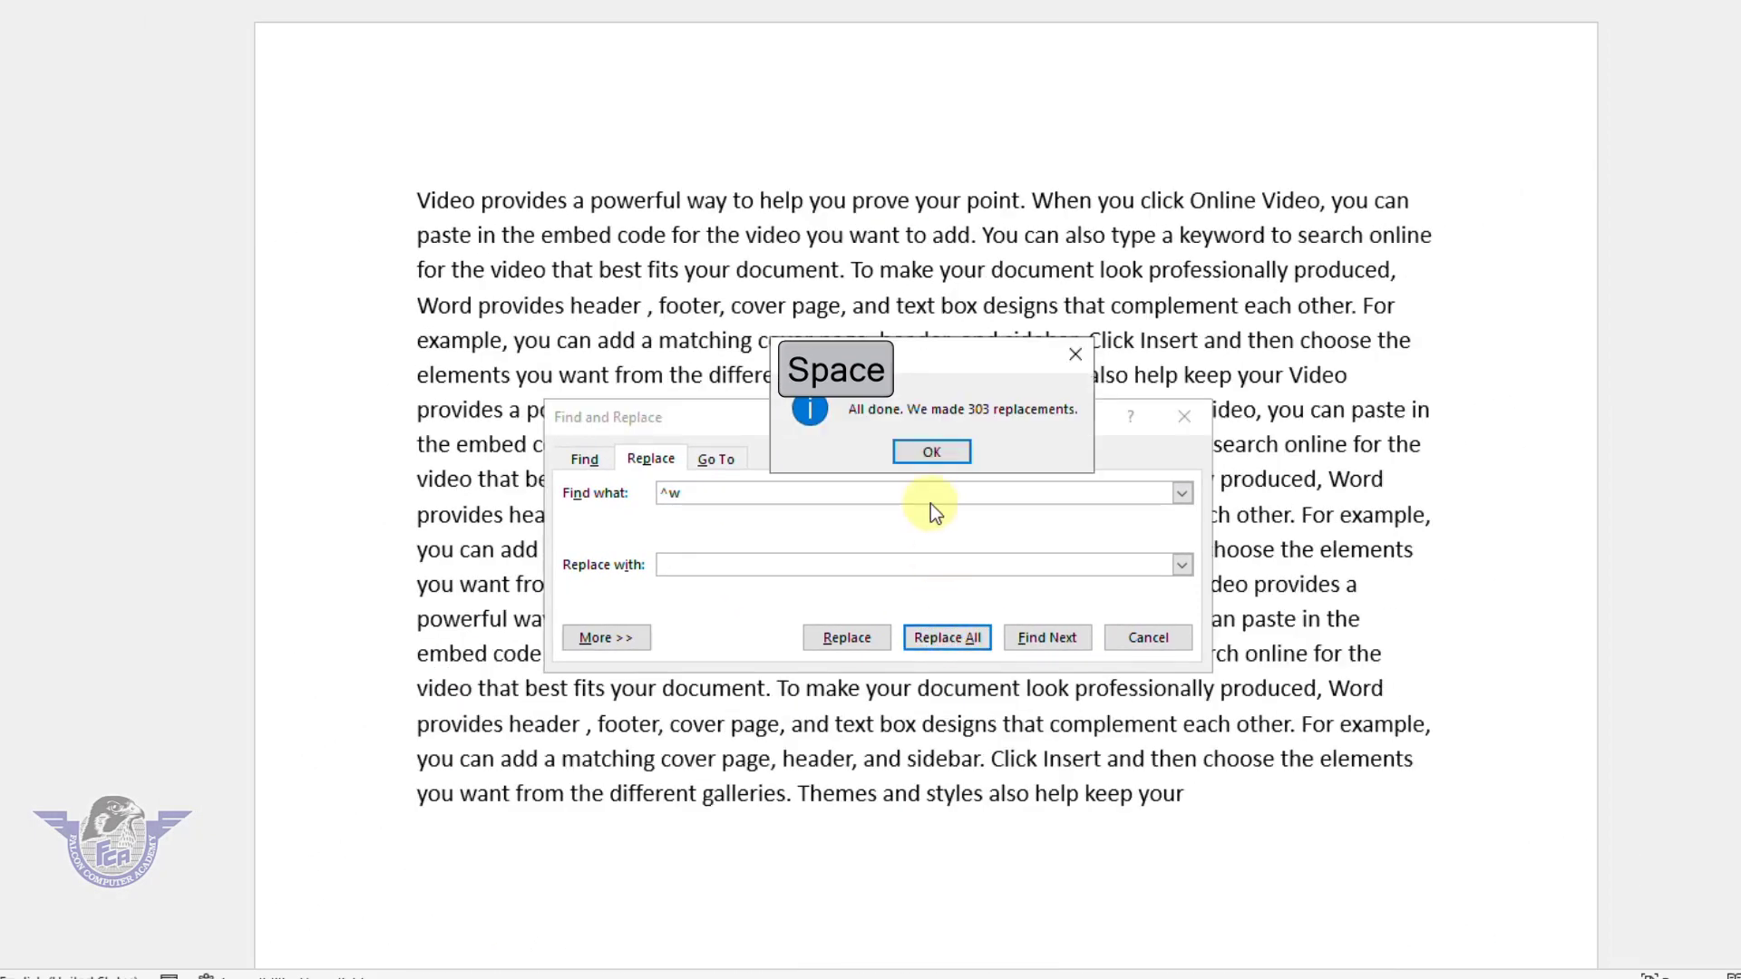
Step: Close the replace dialogs and add Name: and Class: lines below the paragraph
left_click(935, 455)
left_click(1153, 638)
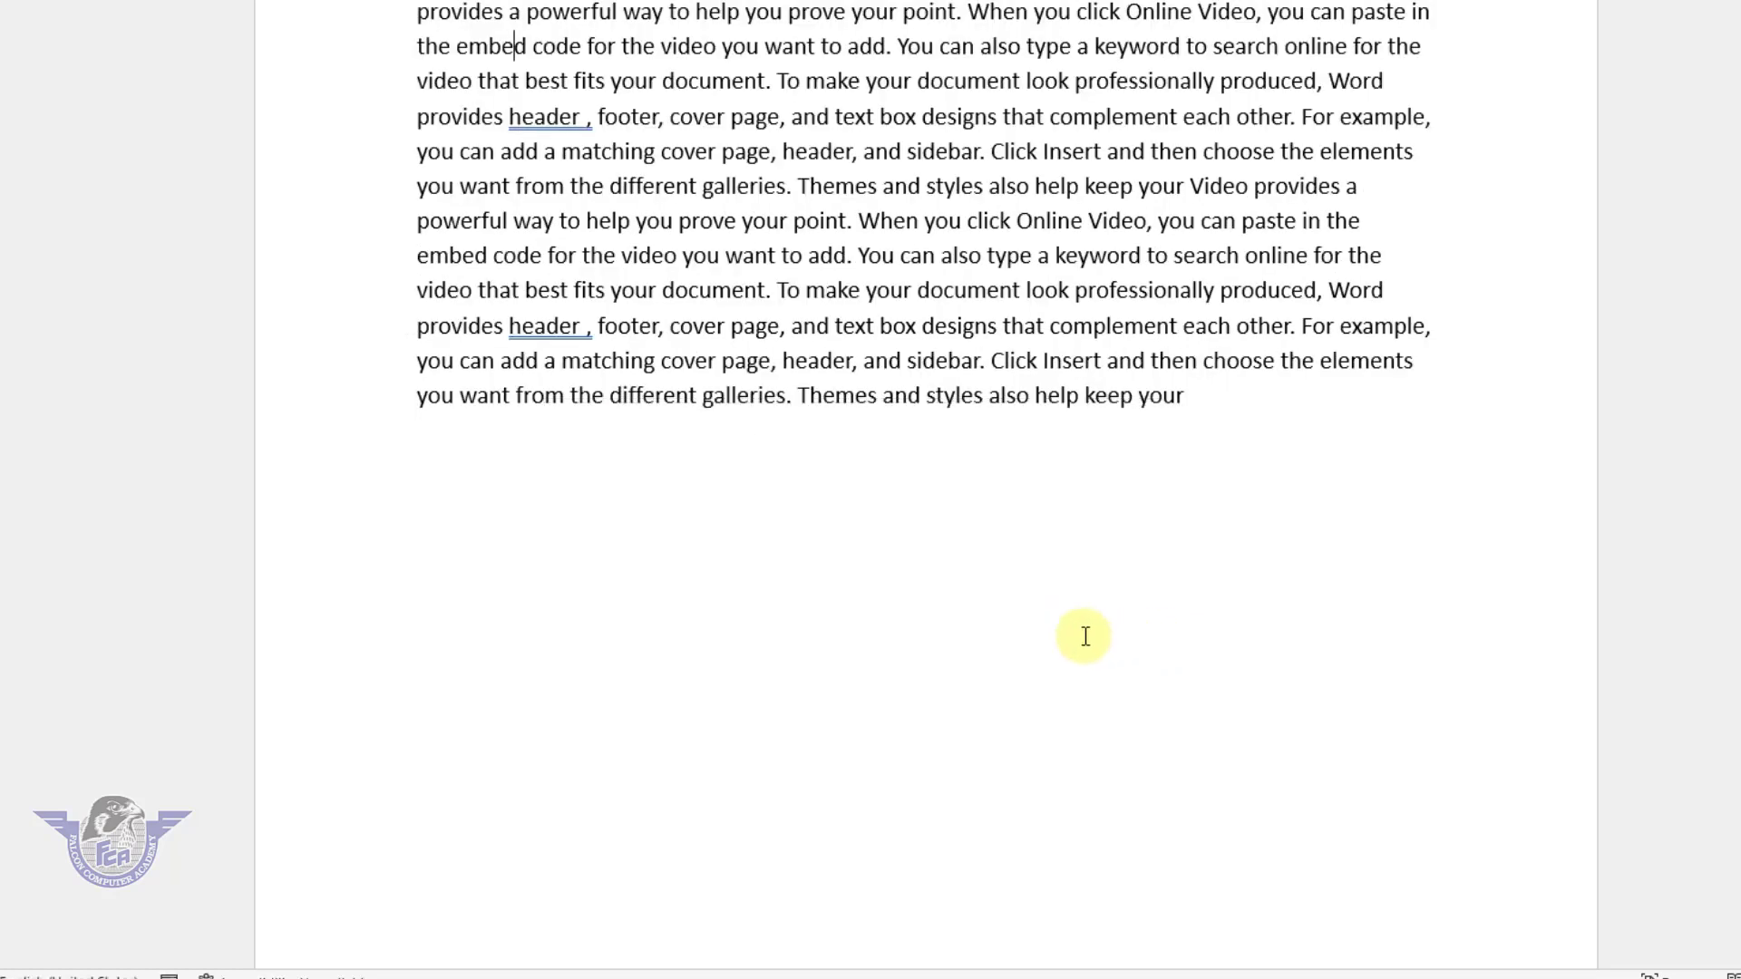
scroll(1085, 636, "up", 4)
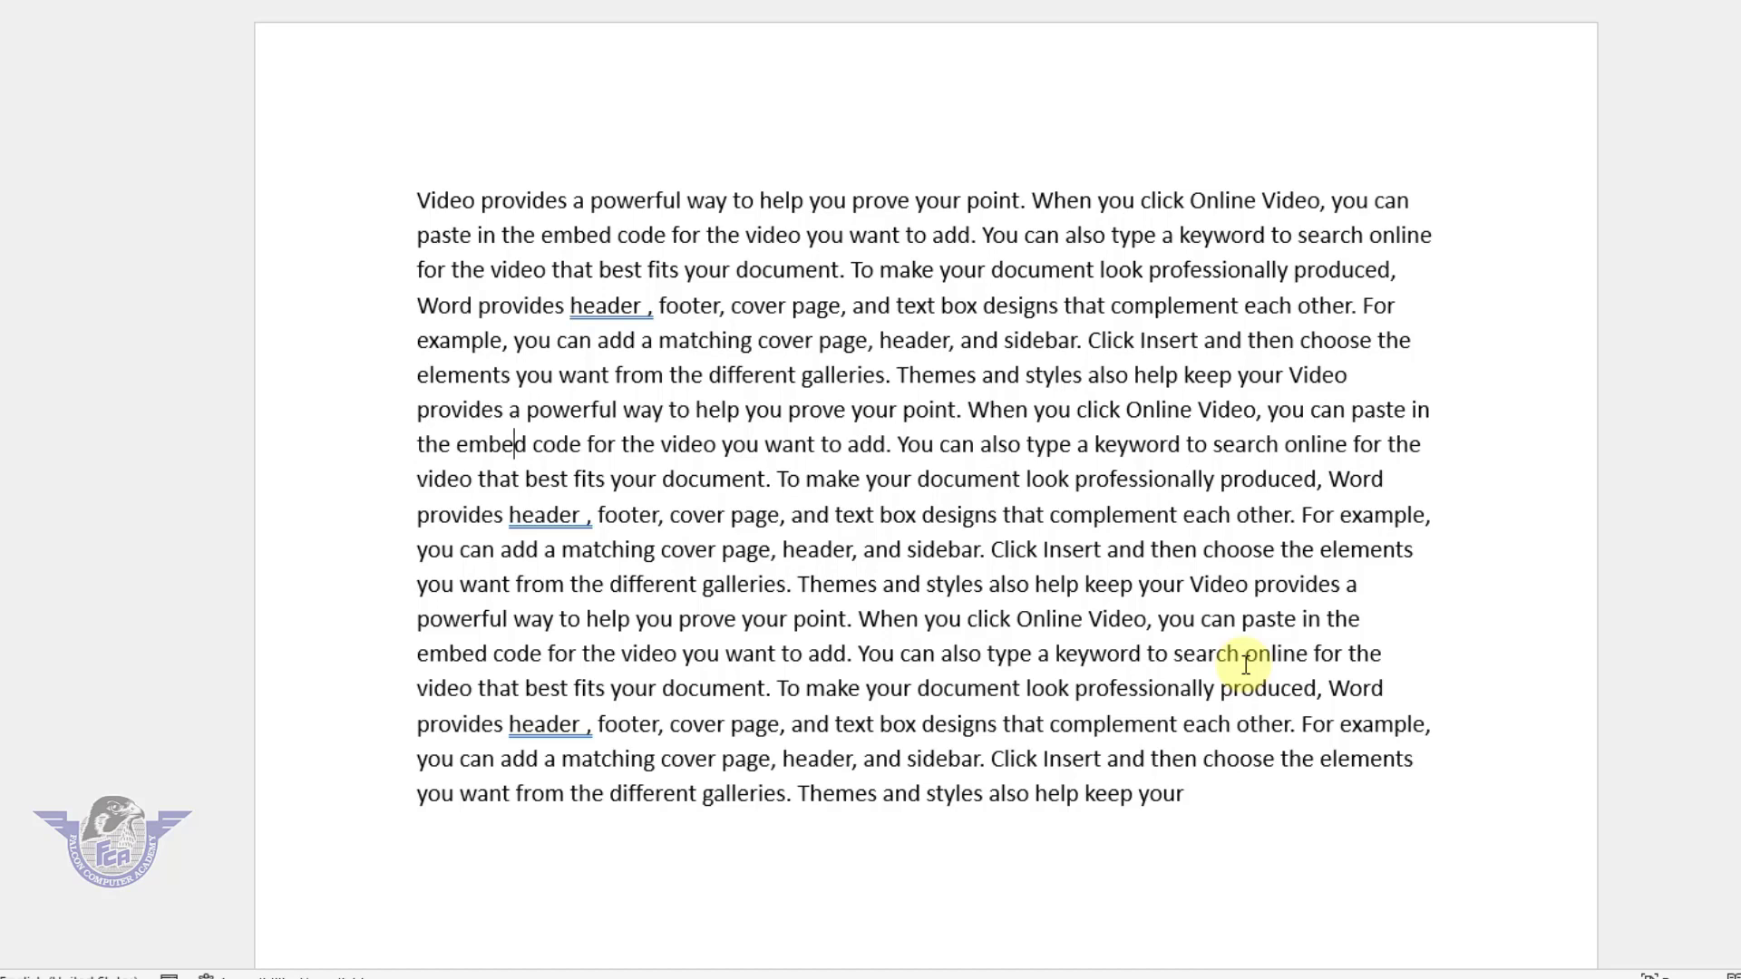
left_click(646, 893)
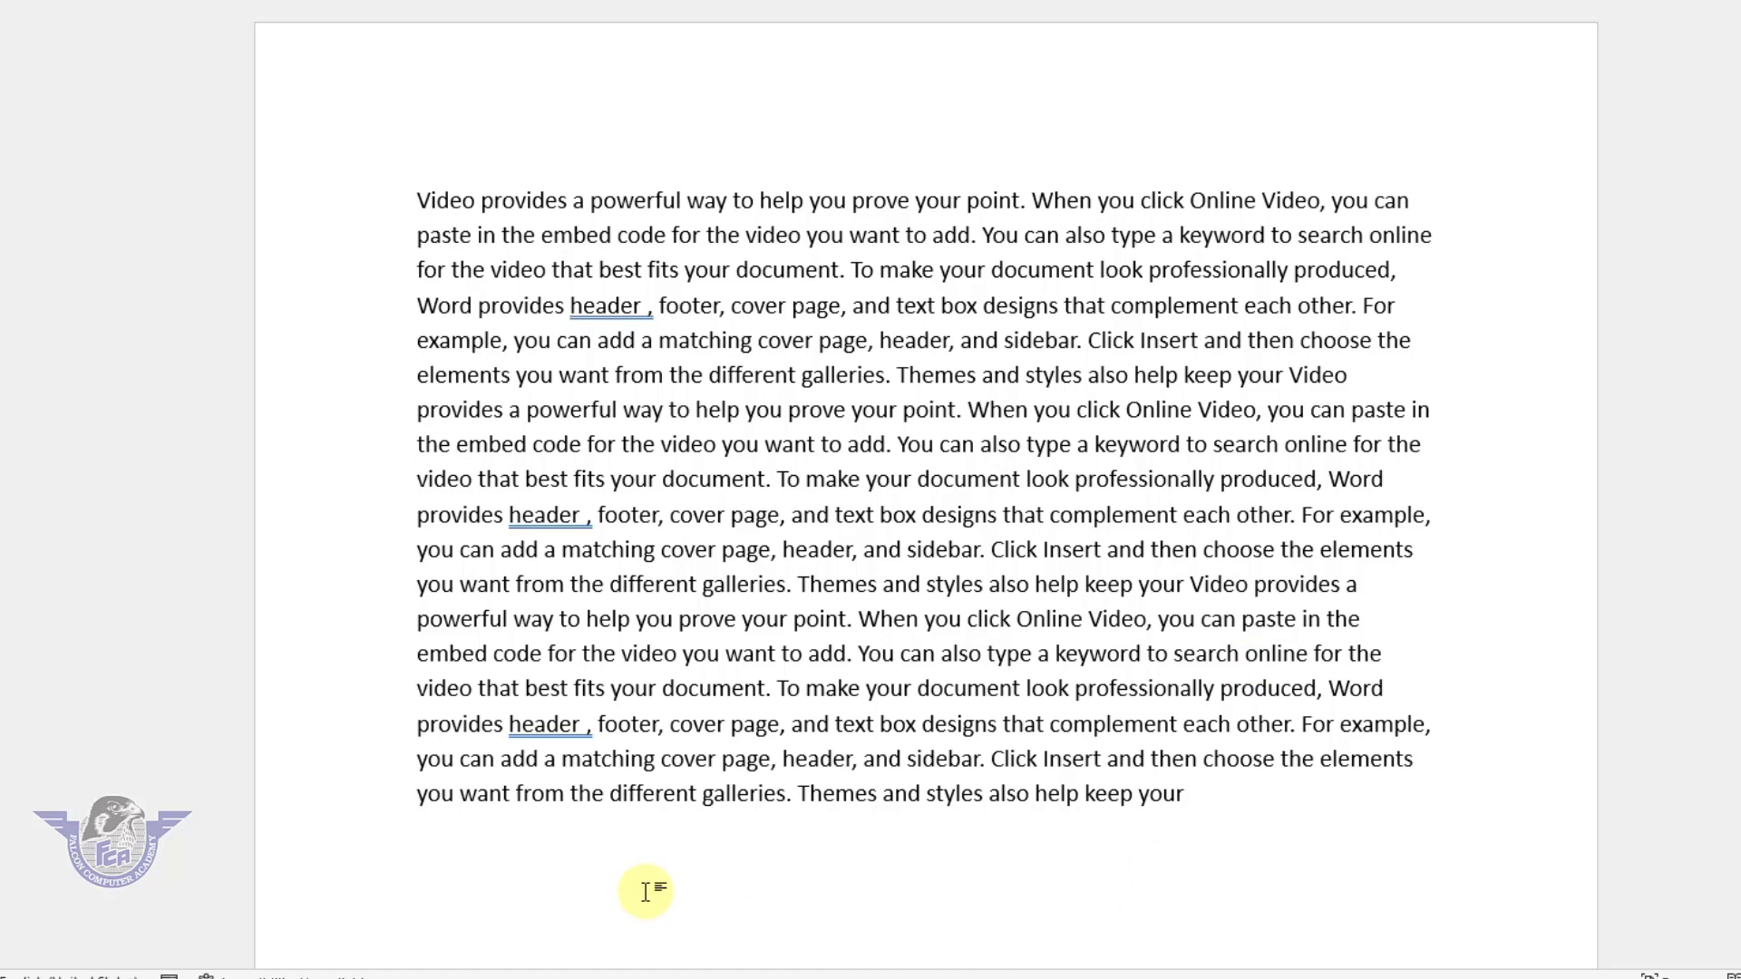
type("Name")
type(":")
key("Return")
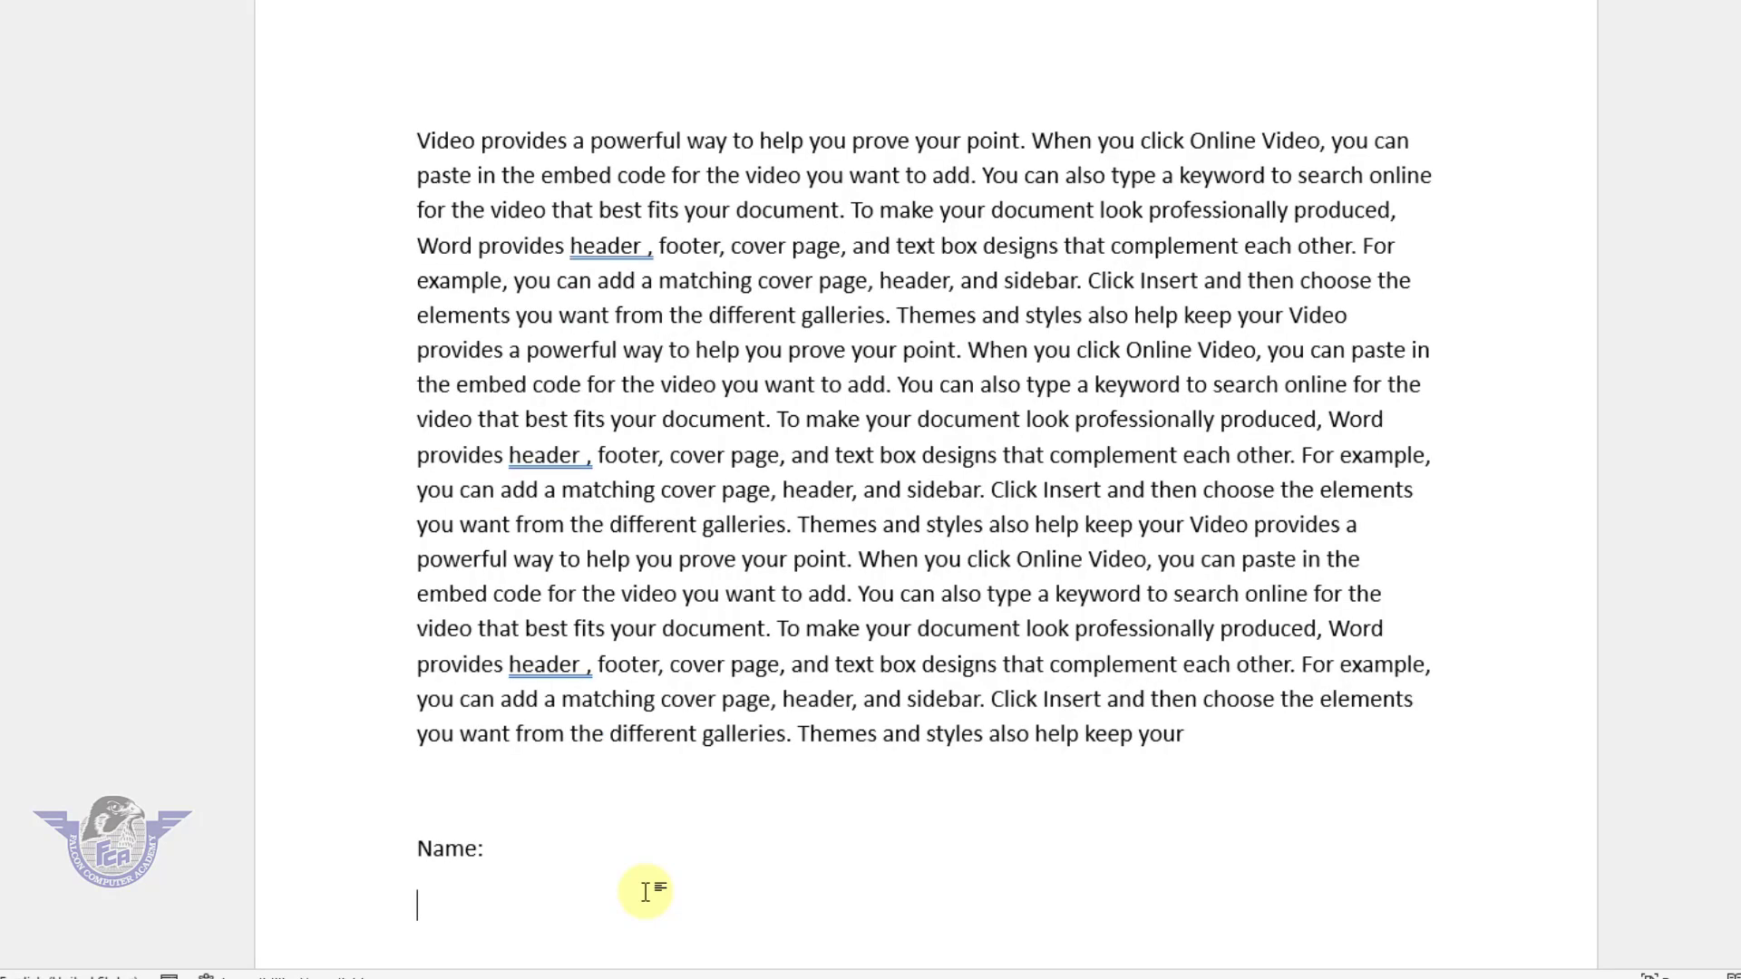
type("Class")
type(":")
key("Return")
Step: Add Roll No: and Subject: lines beneath Class:
type("Ro")
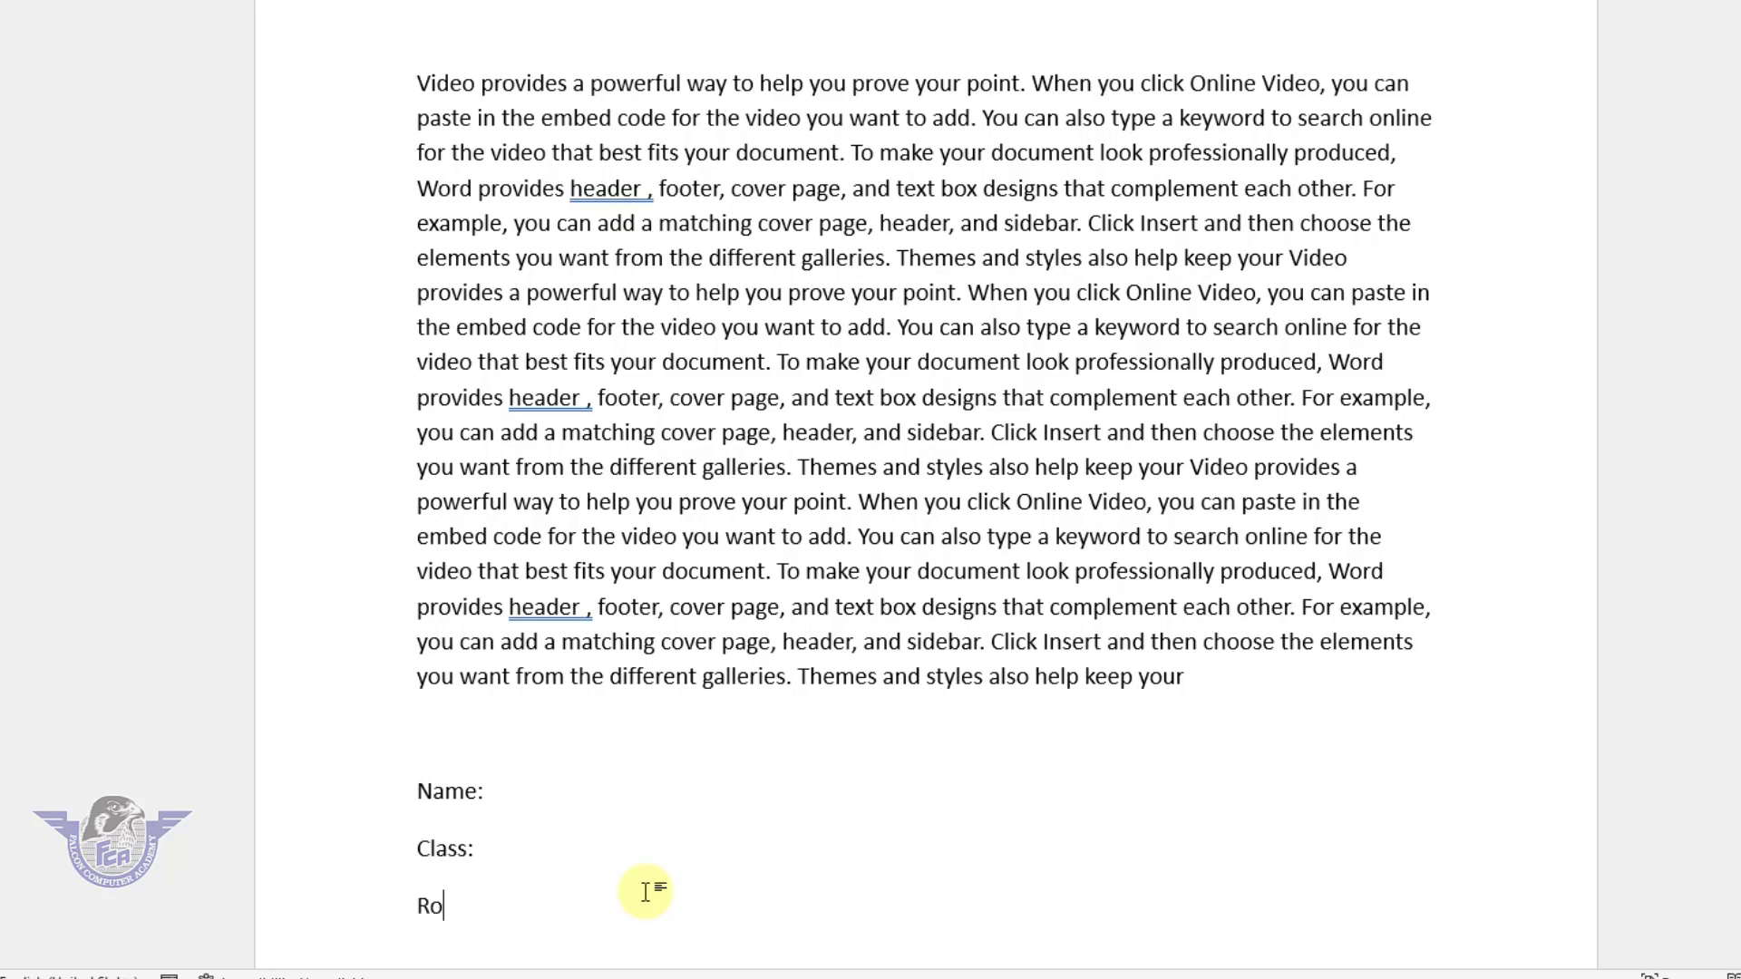
type("ll No")
type("\"")
key("BackSpace")
type(":")
key("Return")
type("Subject")
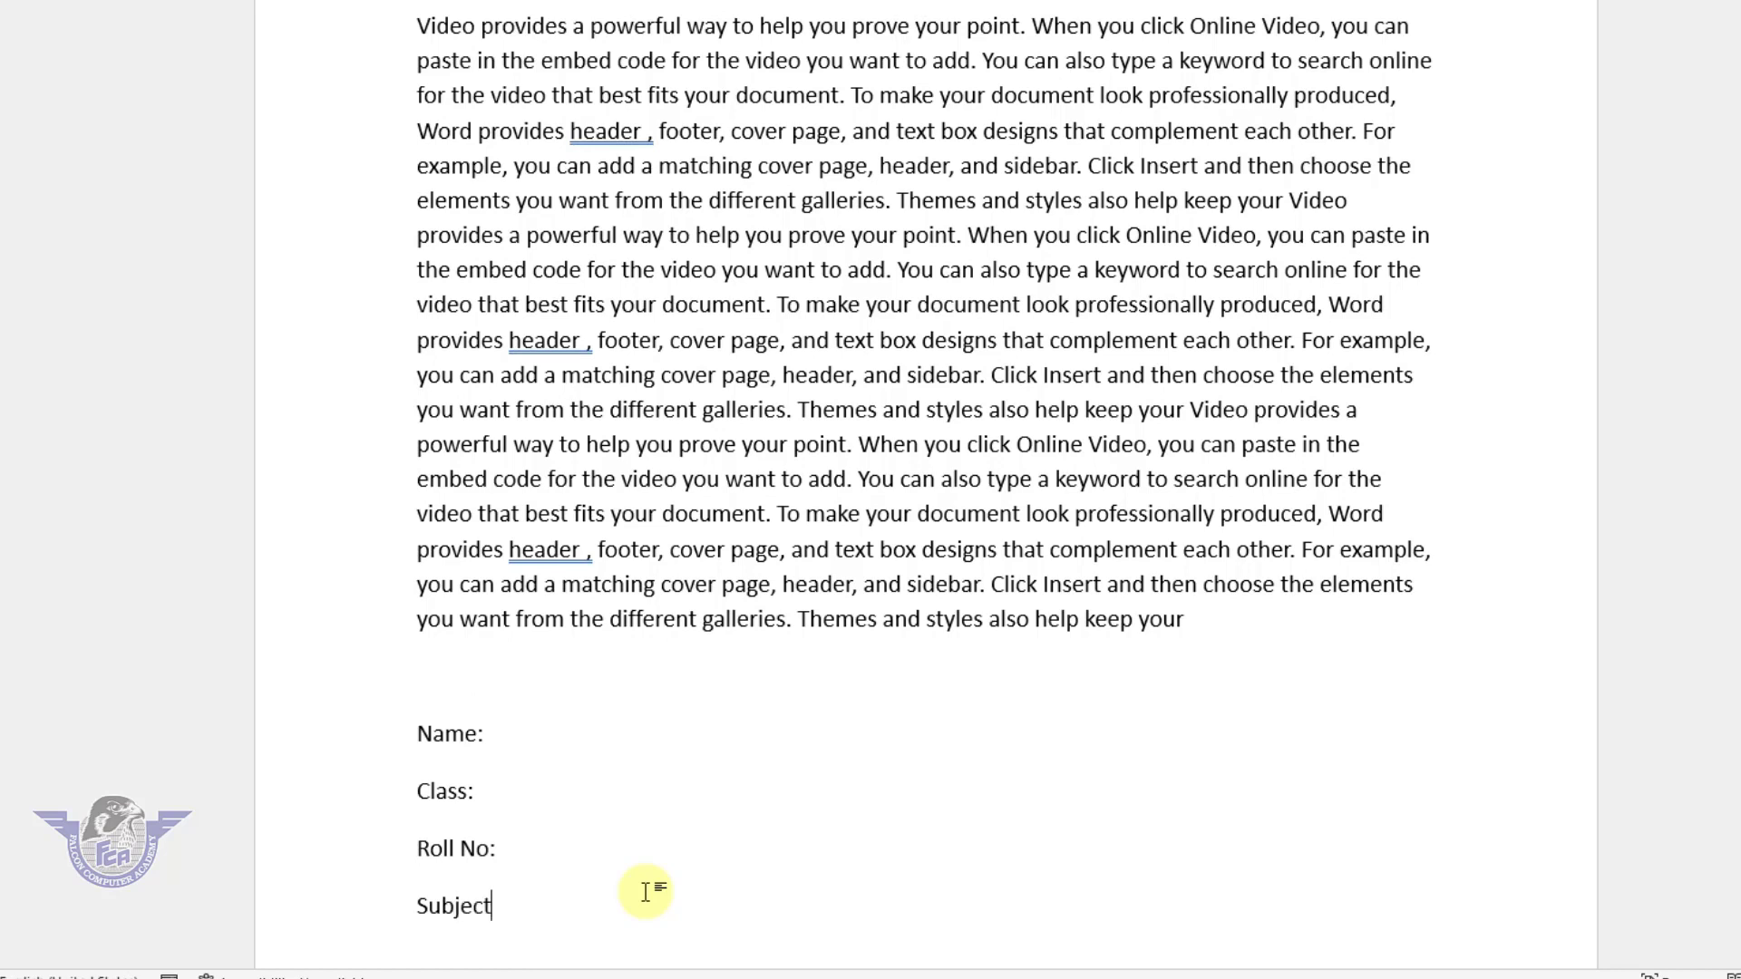
type(":")
key("Up")
key("Up")
key("Up")
type("___")
key("BackSpace")
key("BackSpace")
key("BackSpace")
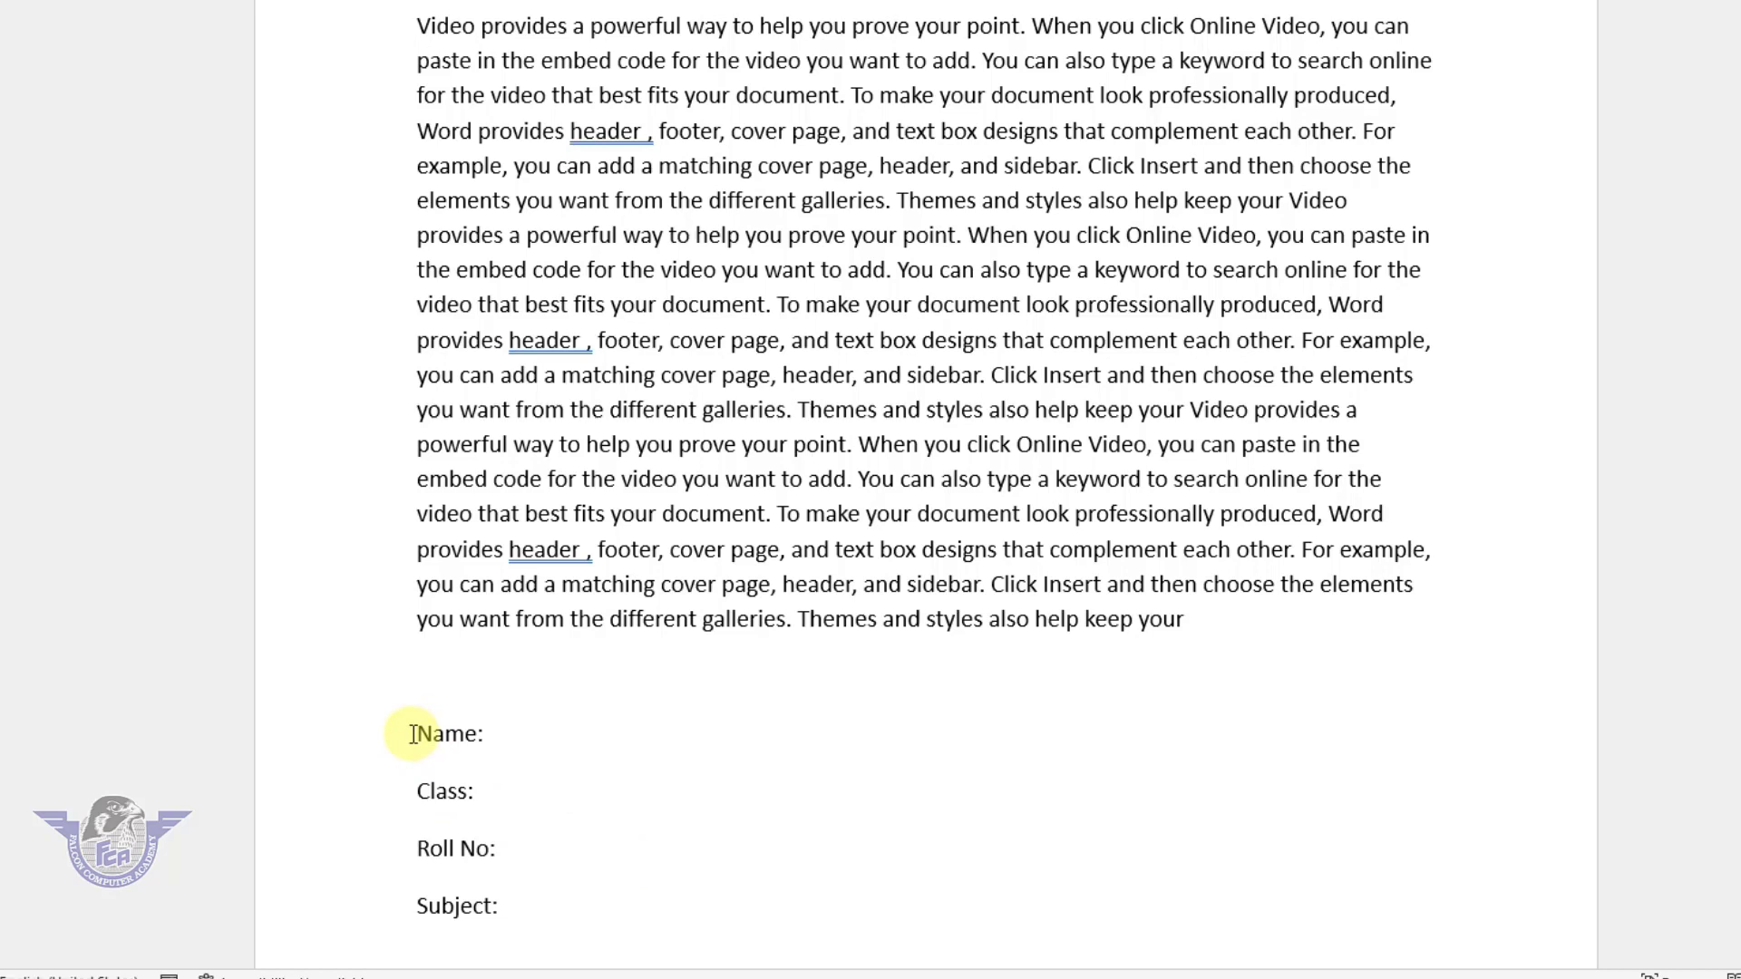
Step: Give the Name, Class, Roll No and Subject lines a 2" tab stop with leader 4 (underline)
mouse_move(413, 733)
left_mouse_down()
mouse_move(504, 836)
mouse_move(512, 911)
left_mouse_up()
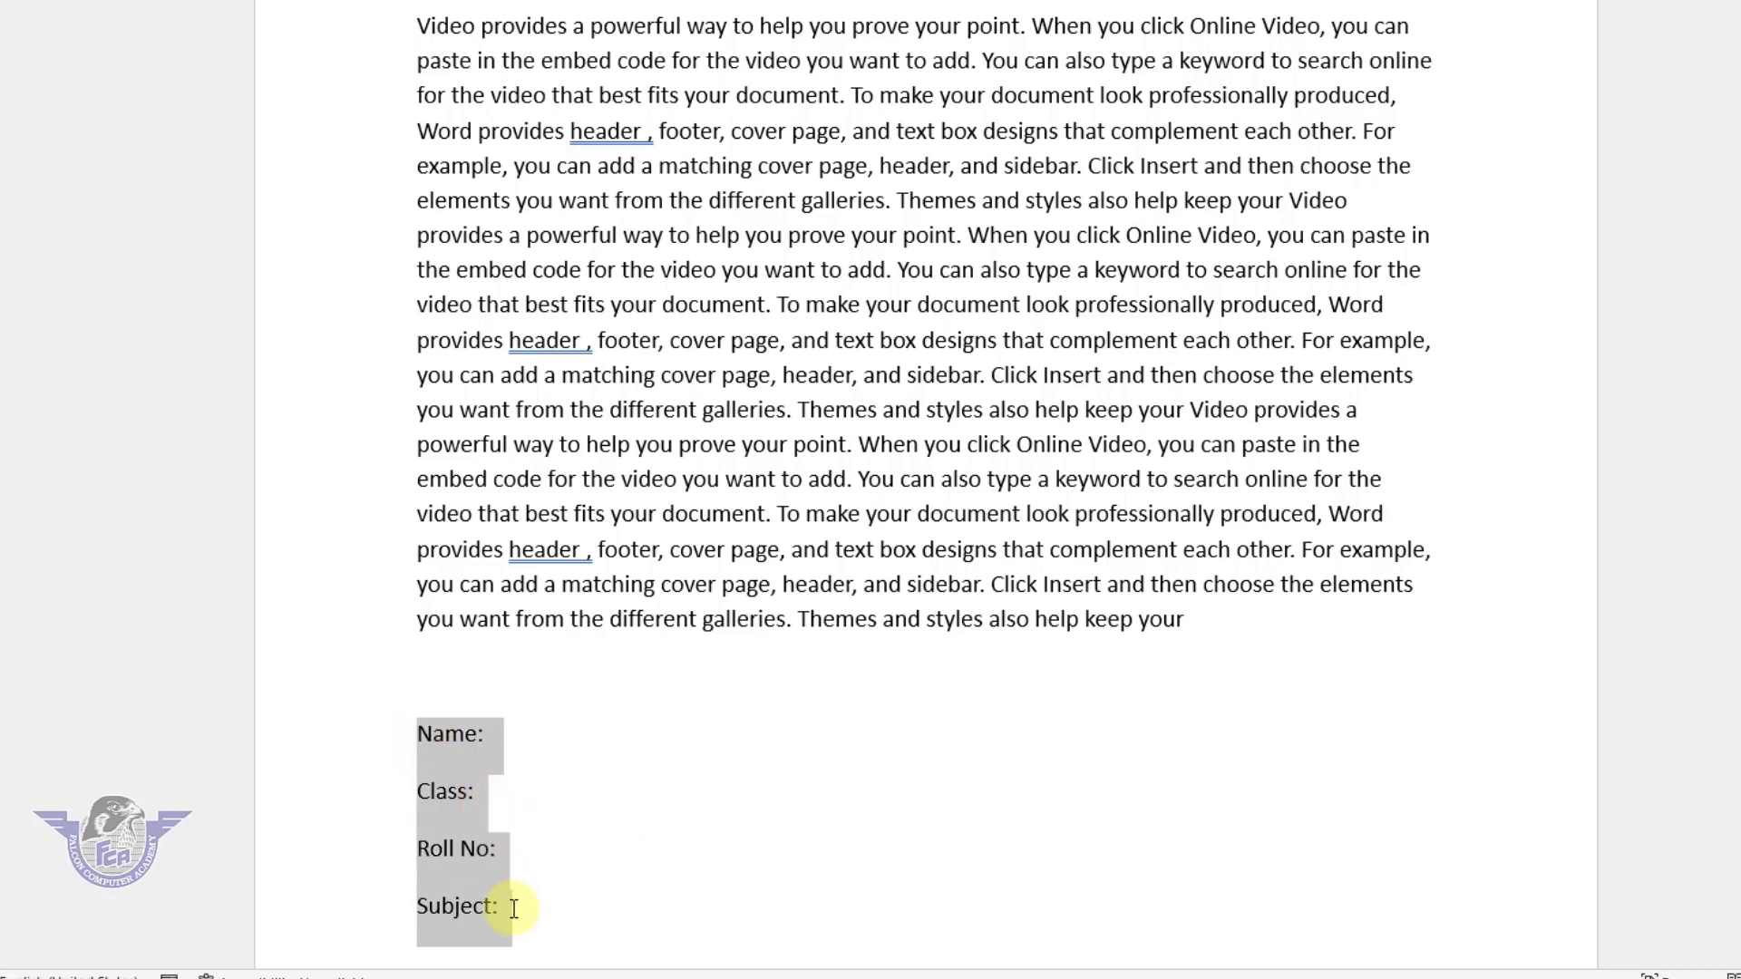
right_click(458, 852)
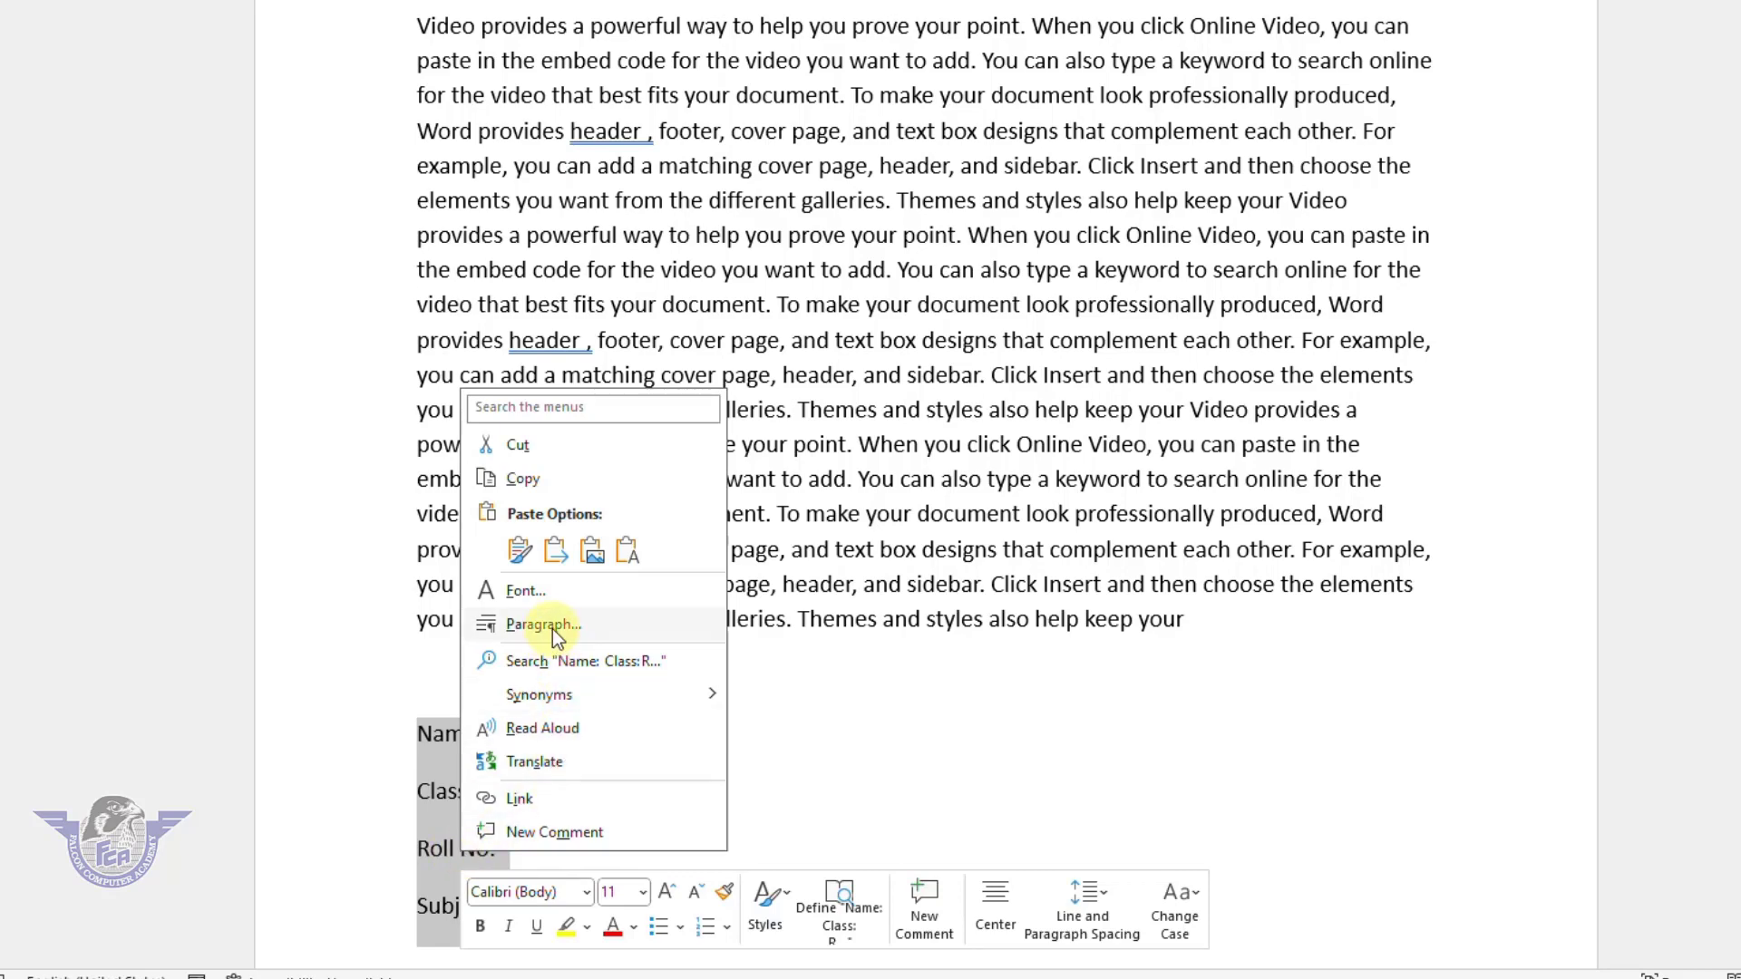
key("Escape")
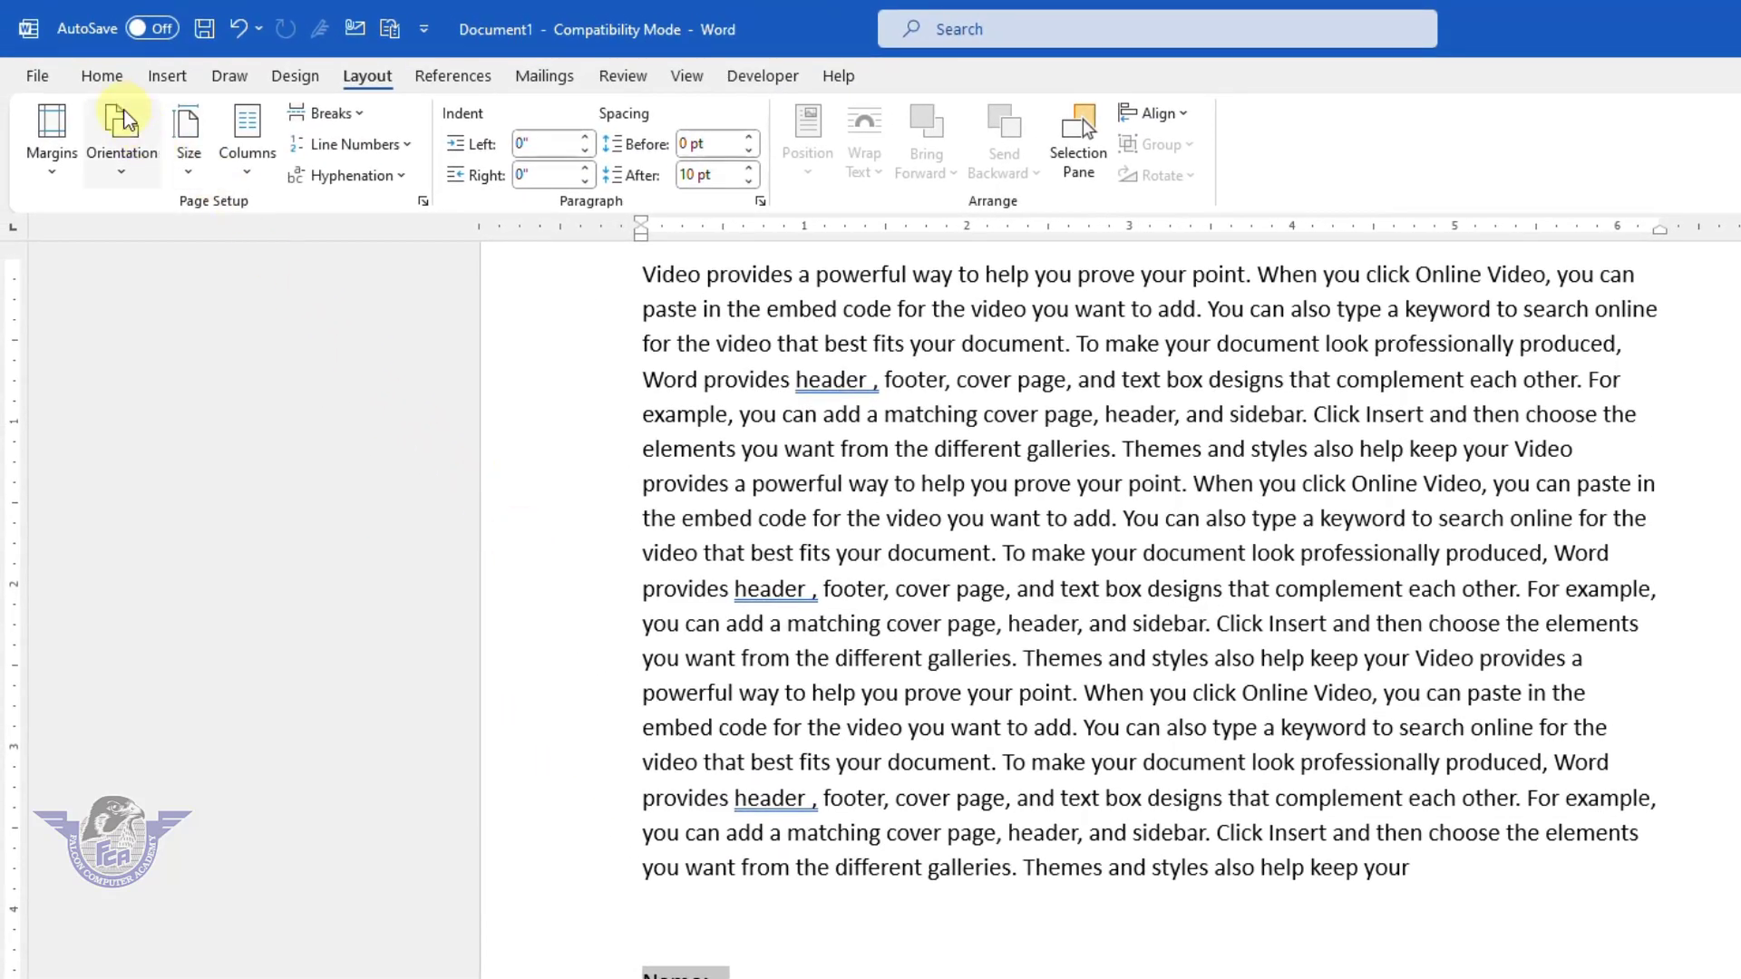
left_click(107, 78)
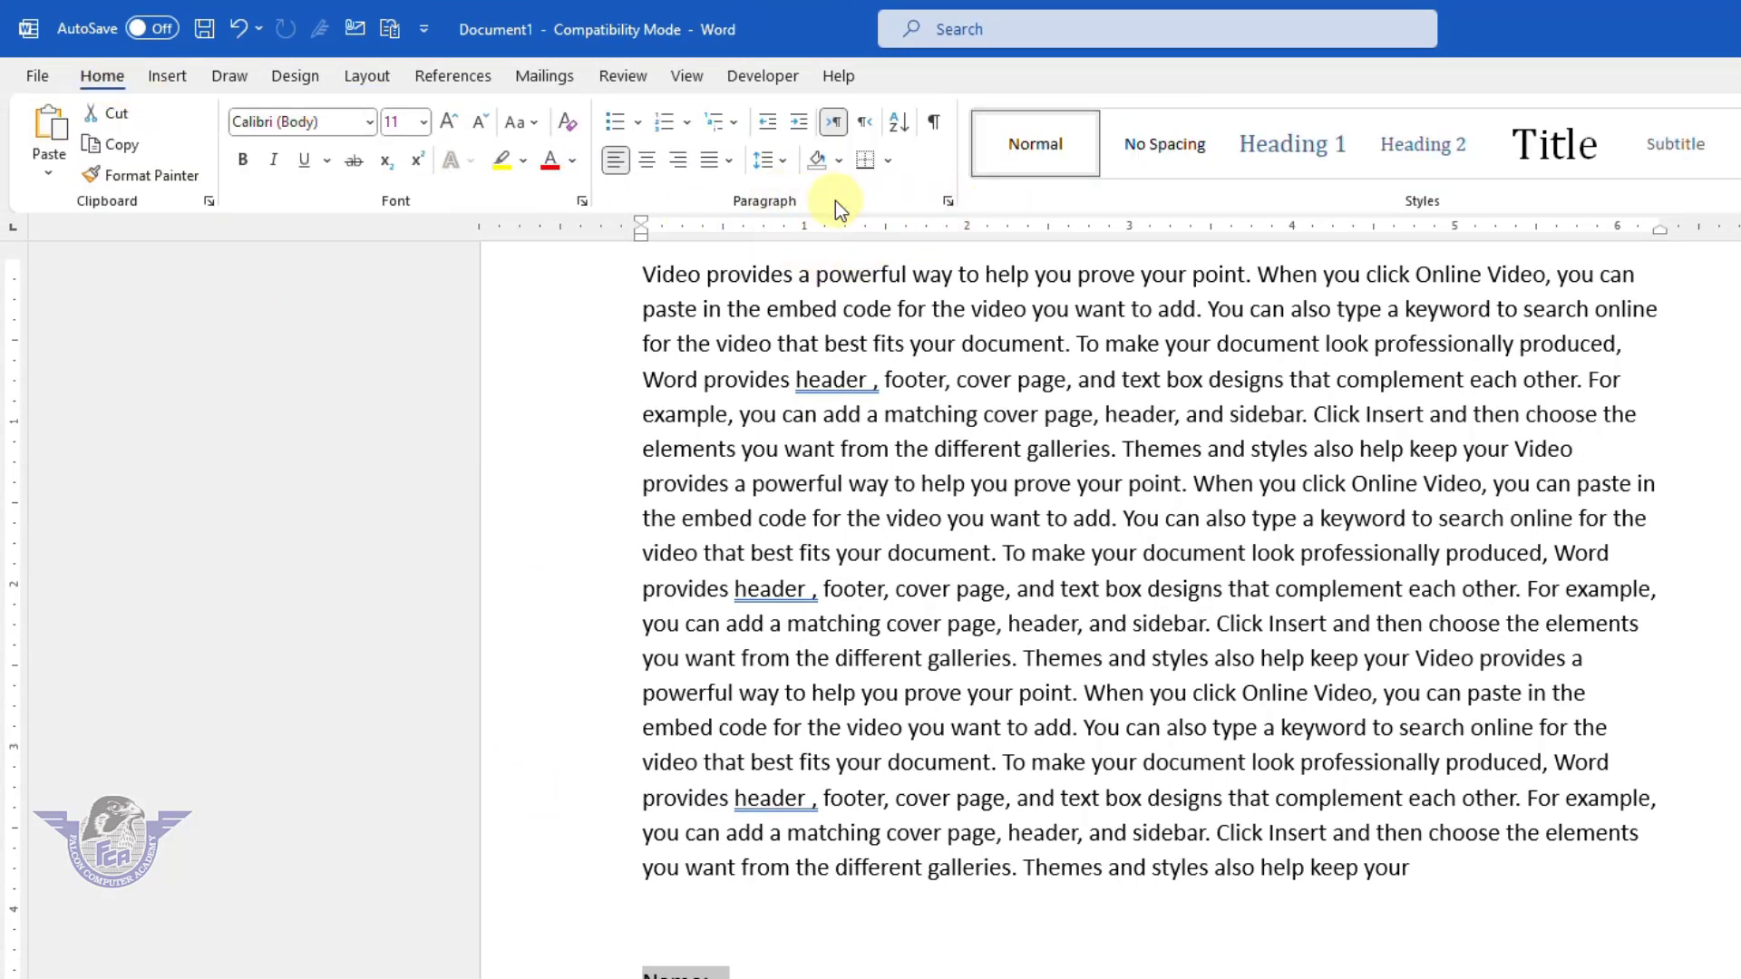
left_click(952, 207)
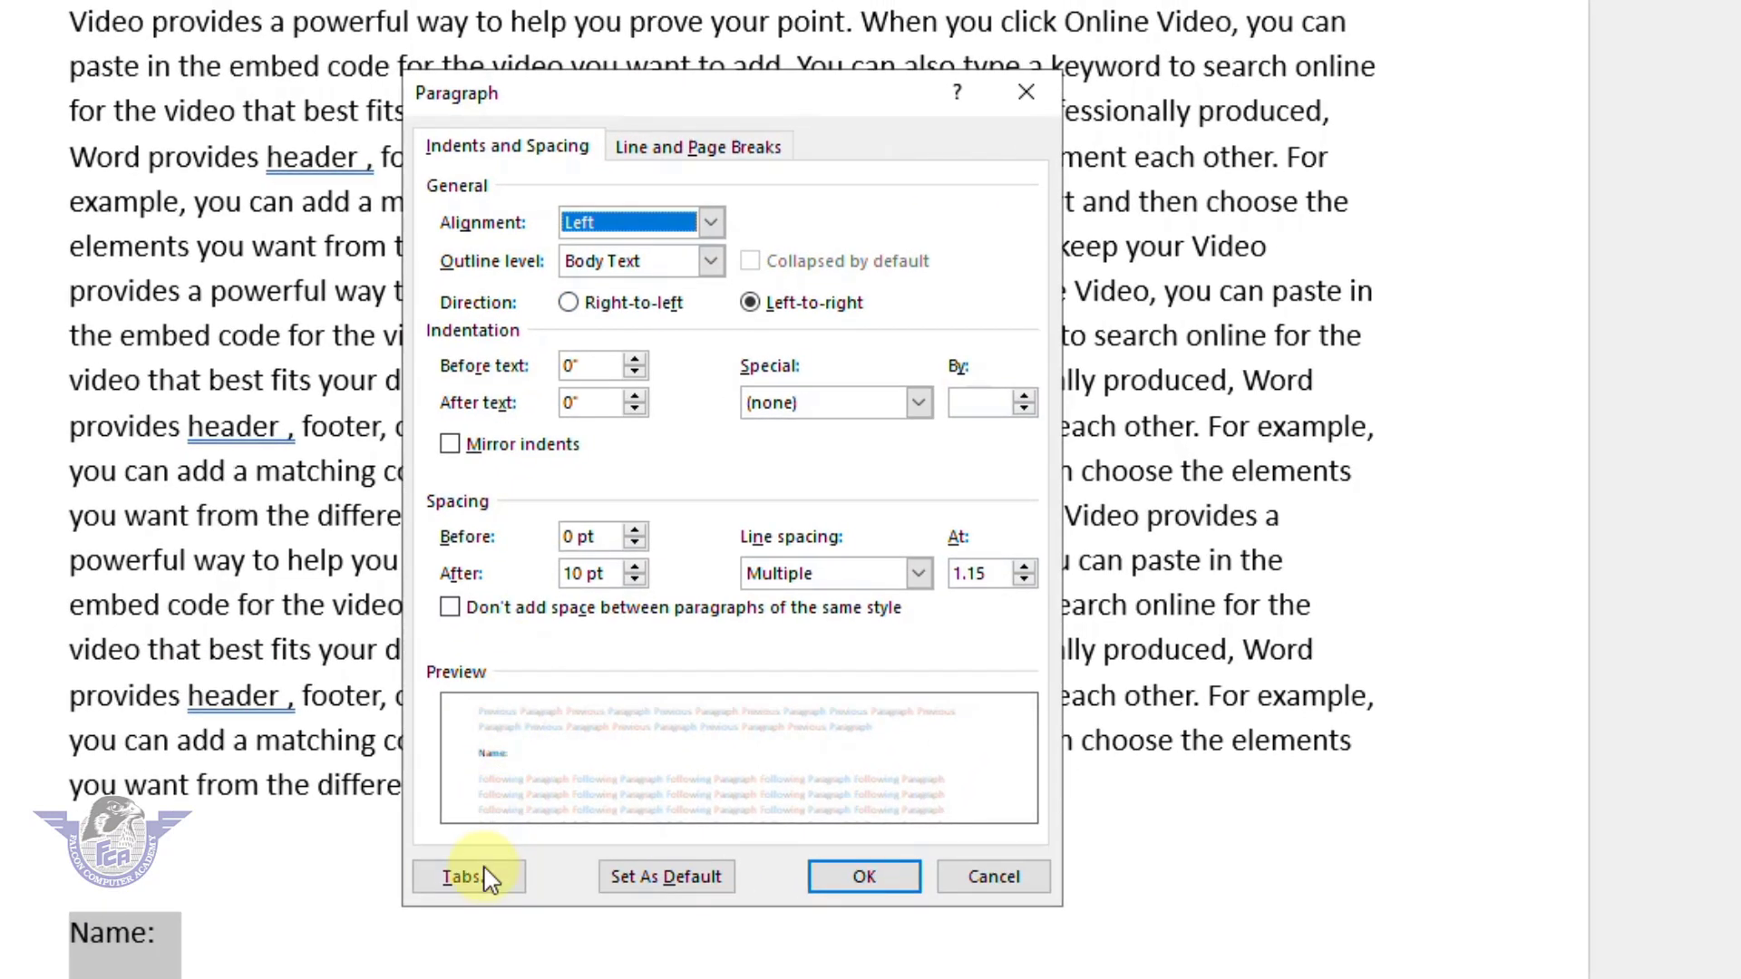
left_click(668, 707)
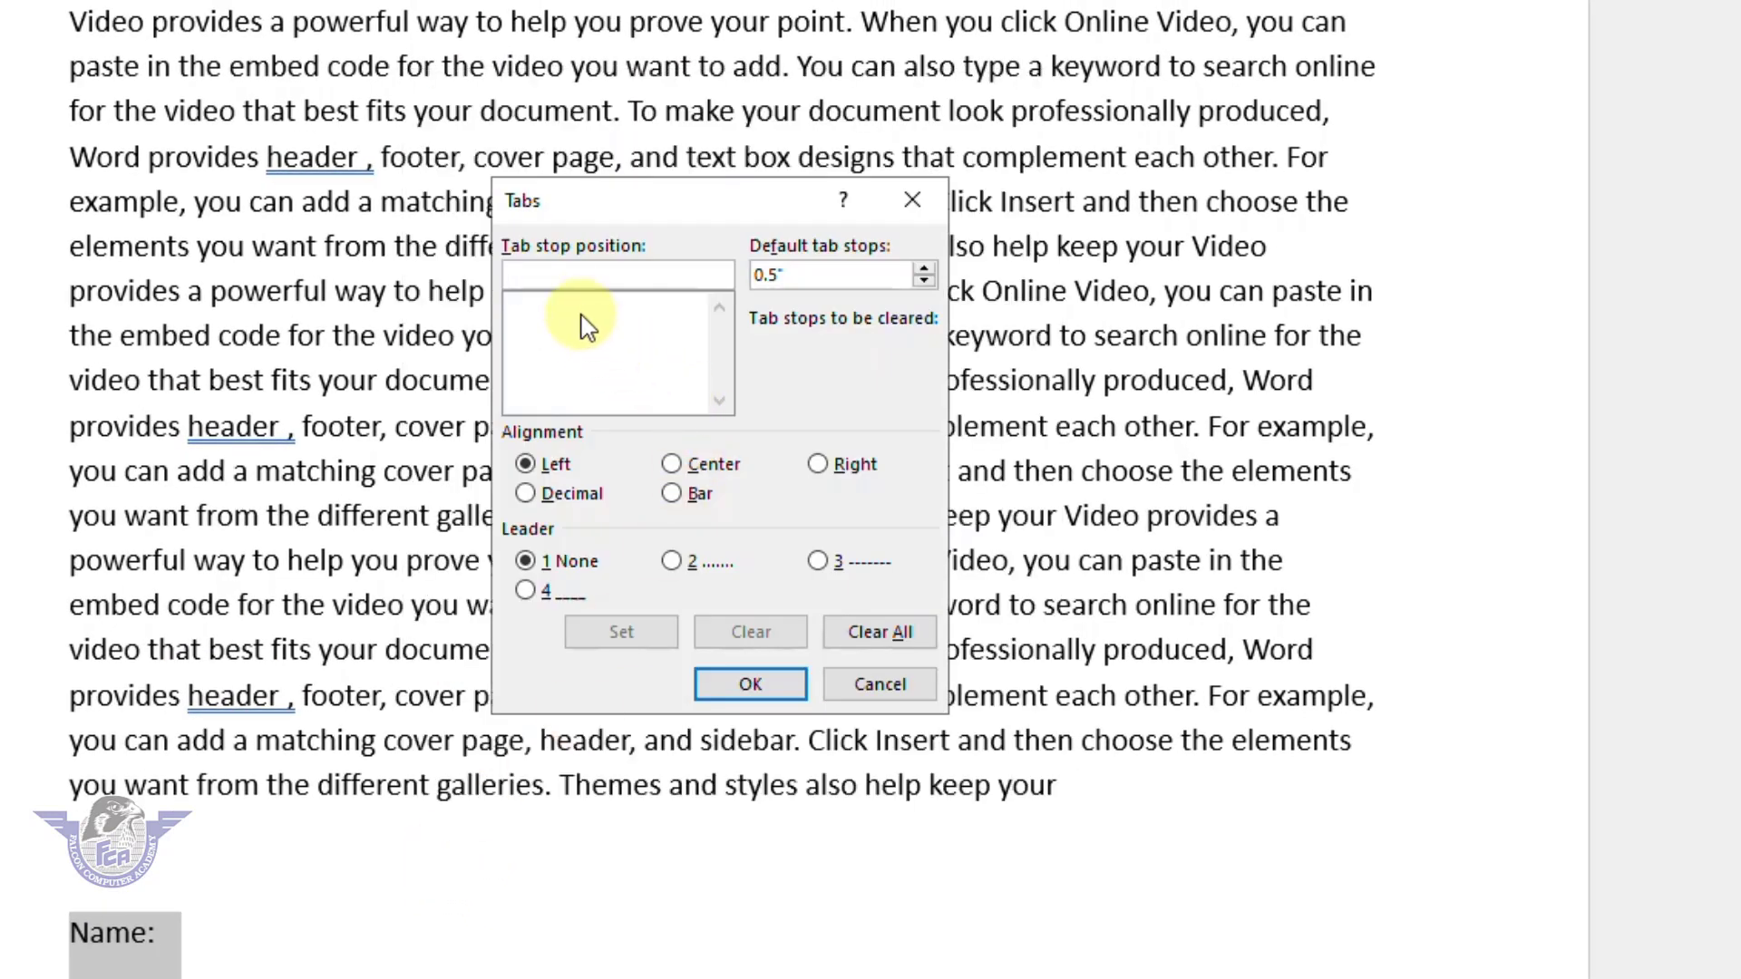
left_click(609, 268)
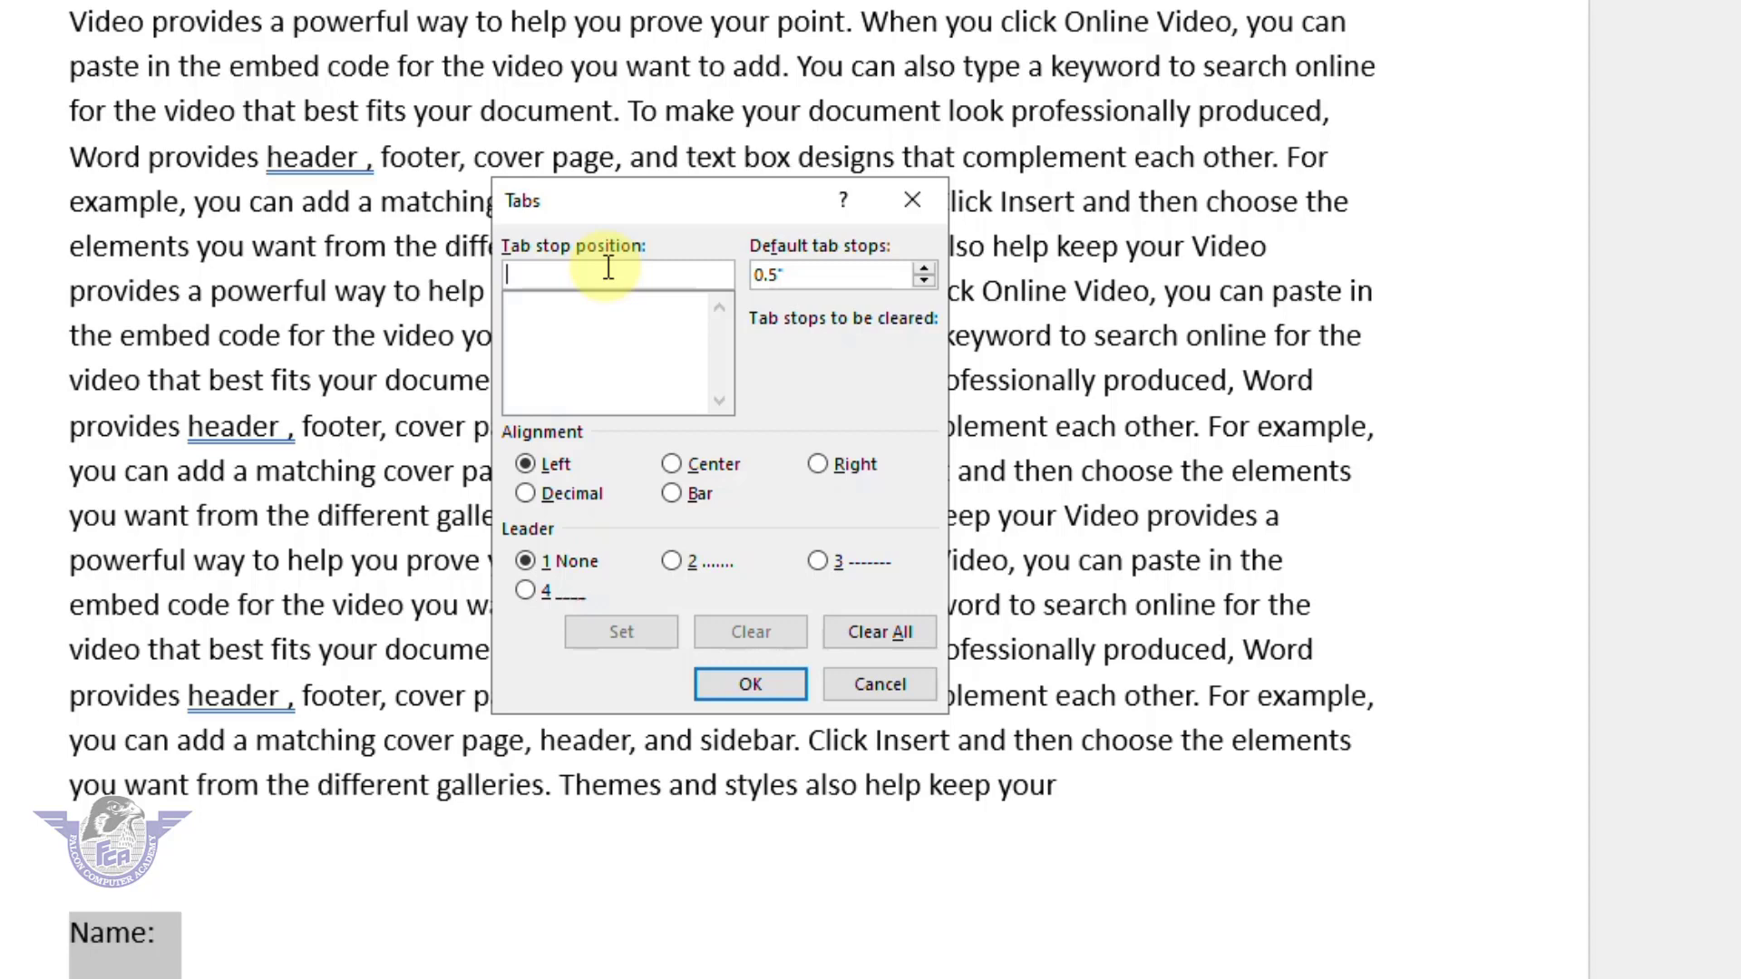
type("2")
left_click(621, 632)
left_click(531, 592)
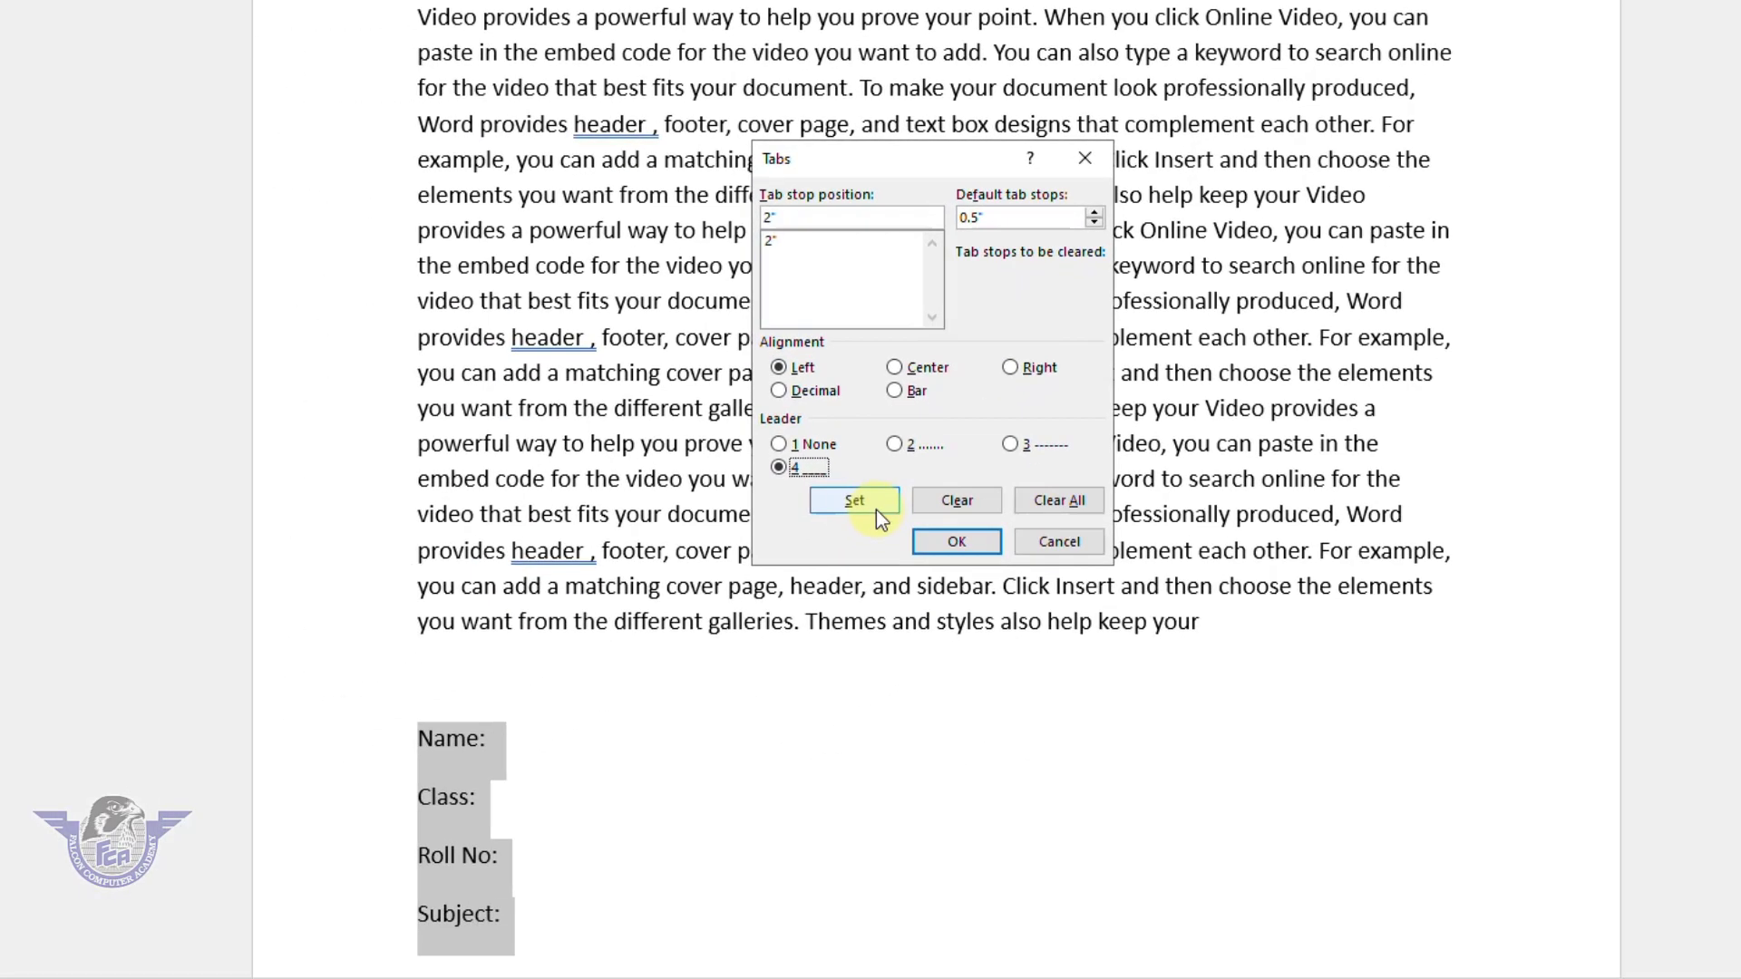
left_click(876, 510)
left_click(958, 540)
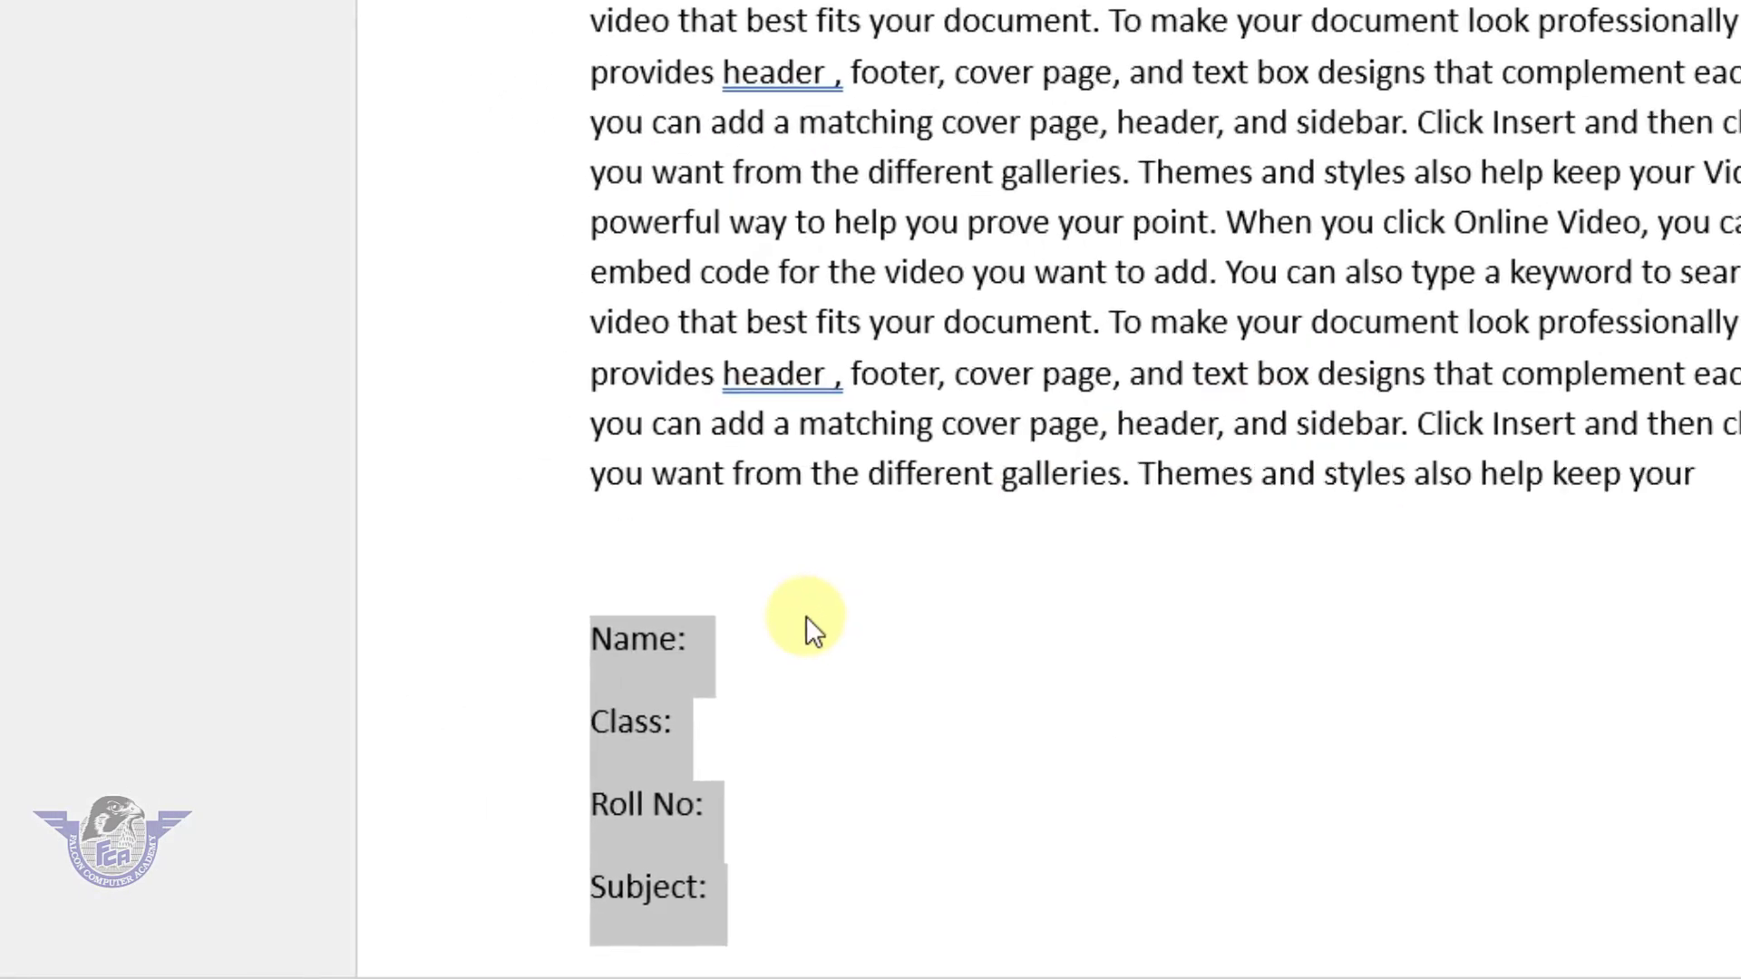
Step: Add underline leader blanks after Name:, Class:, Roll No: and Subject: ending at 2"
left_click(742, 640)
key("Tab")
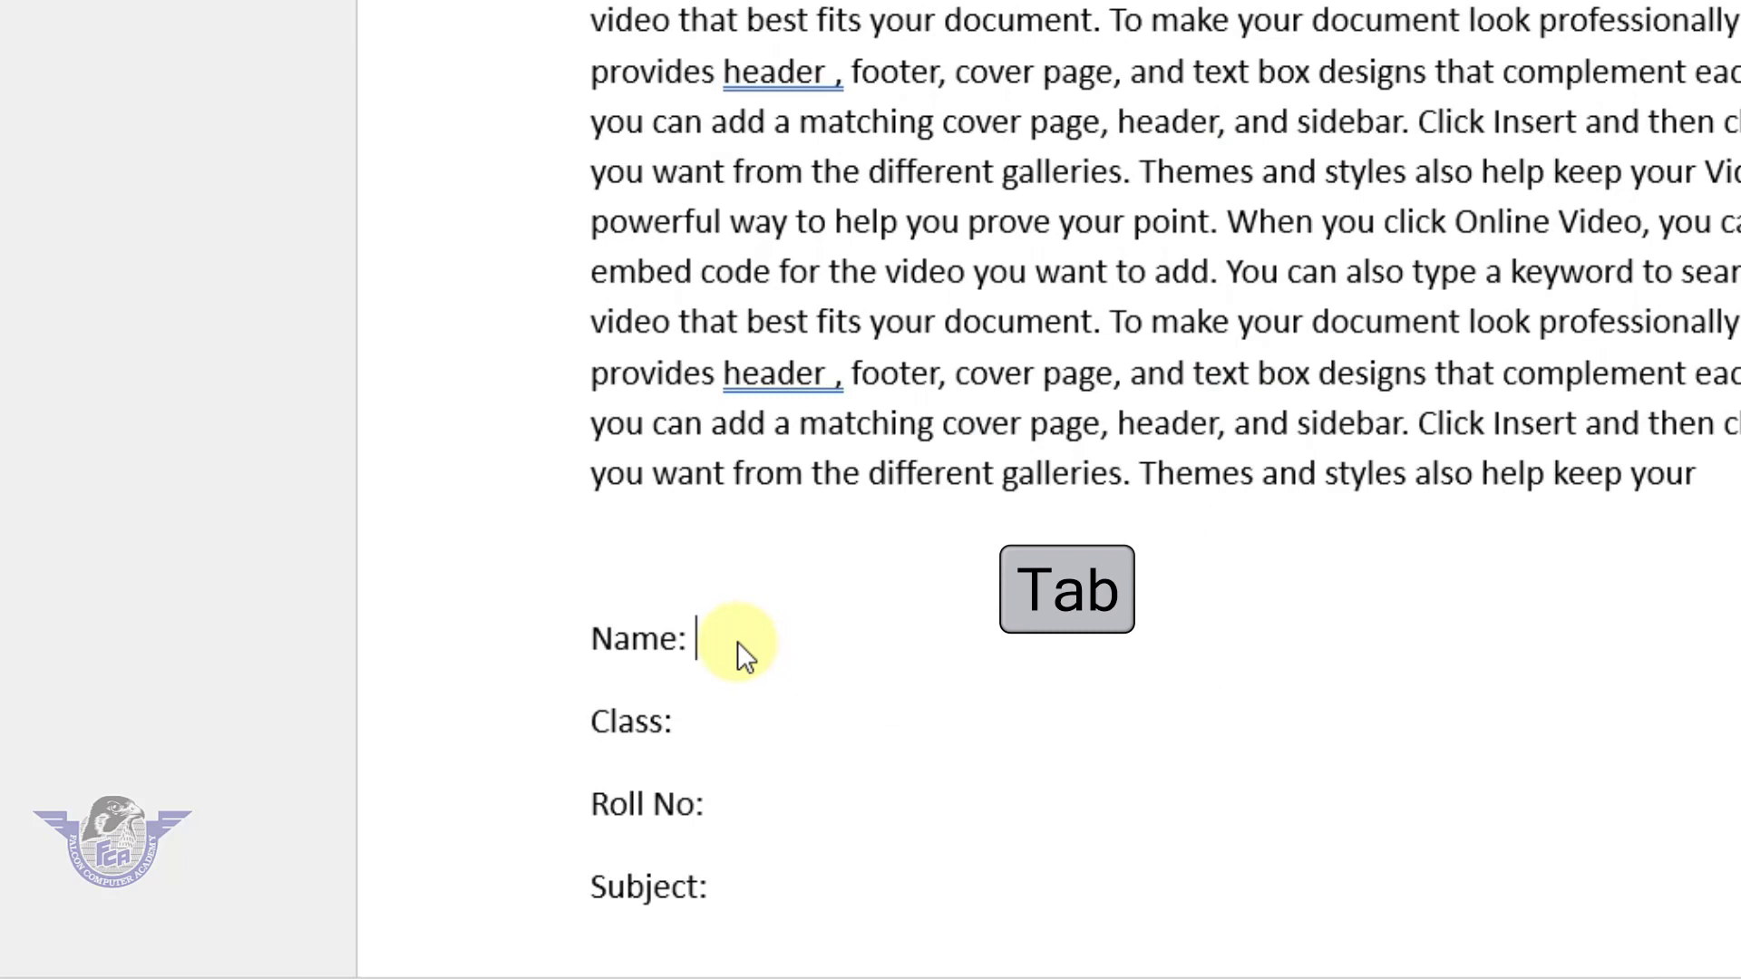
key("Tab")
left_click(721, 721)
key("Tab")
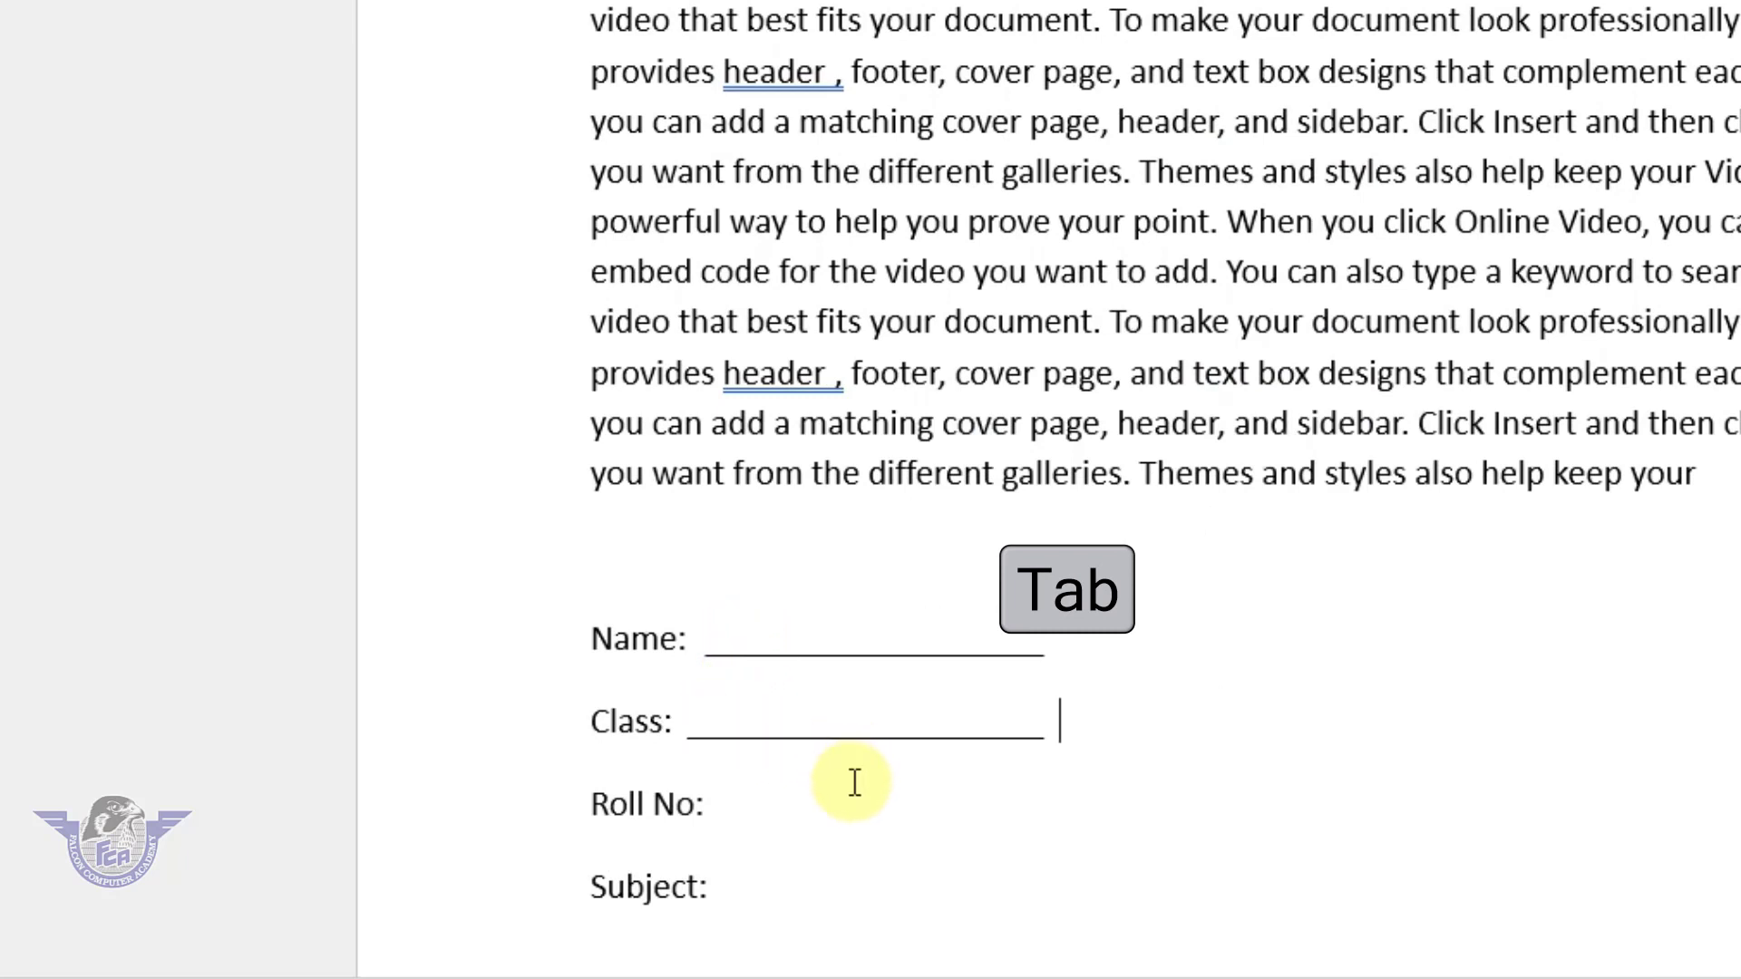
left_click(762, 798)
key("Tab")
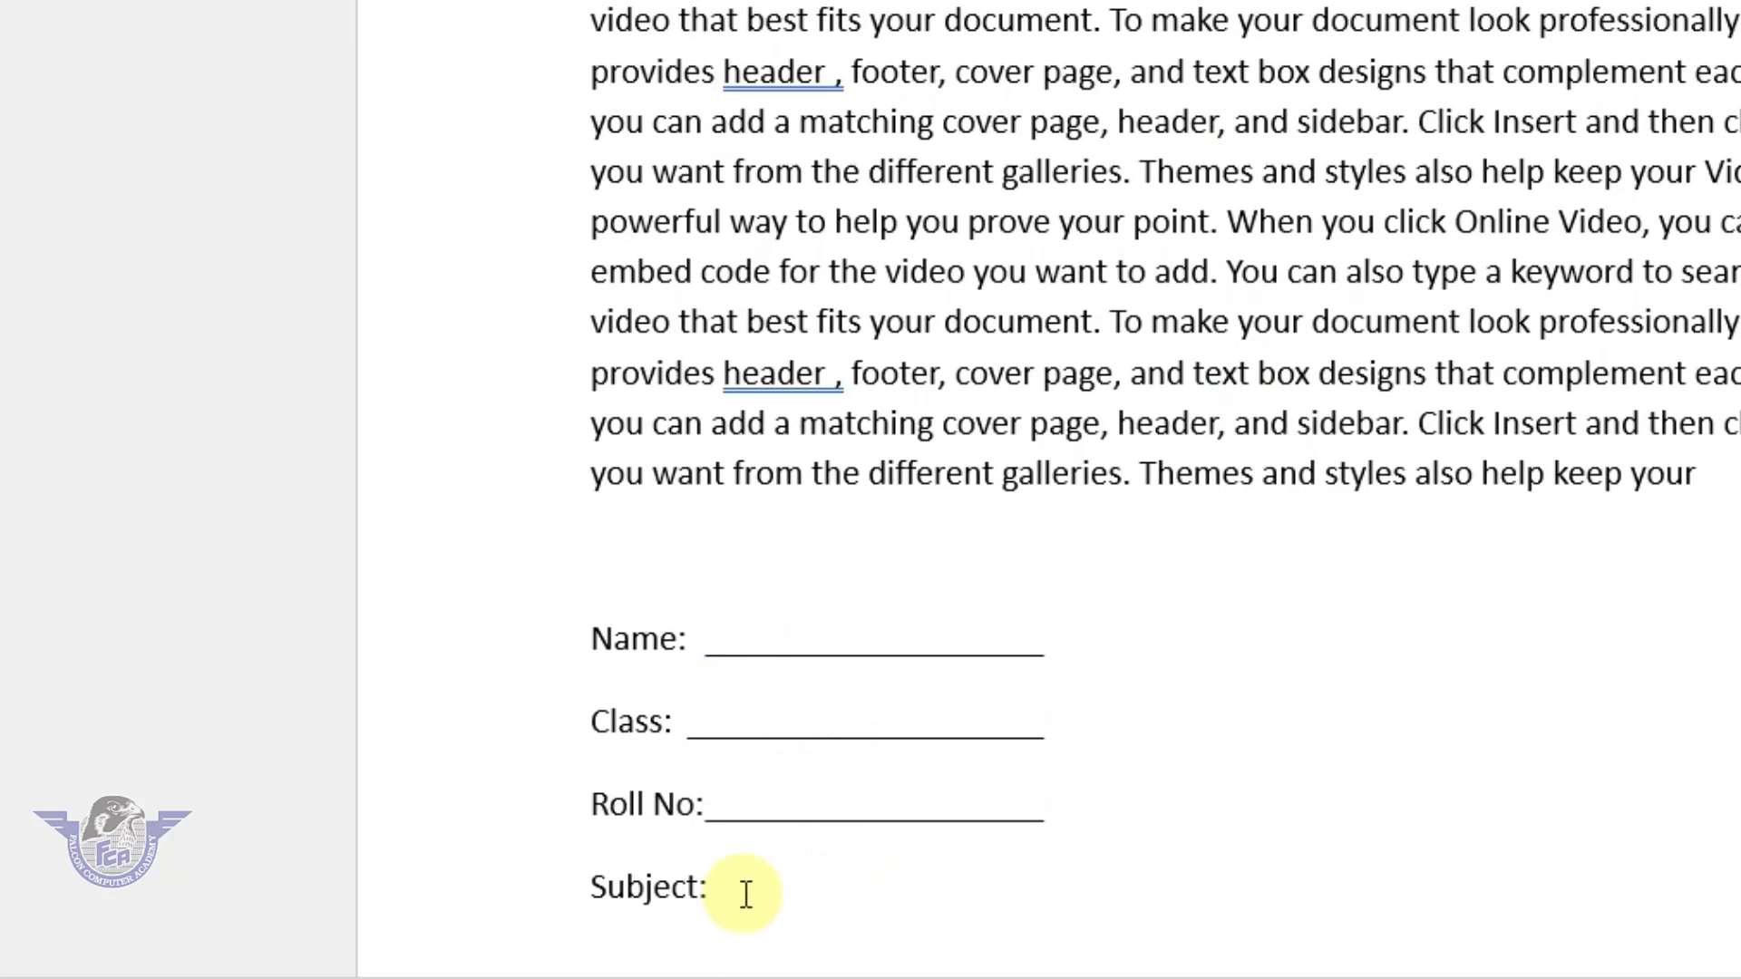
left_click(745, 895)
key("shift+6")
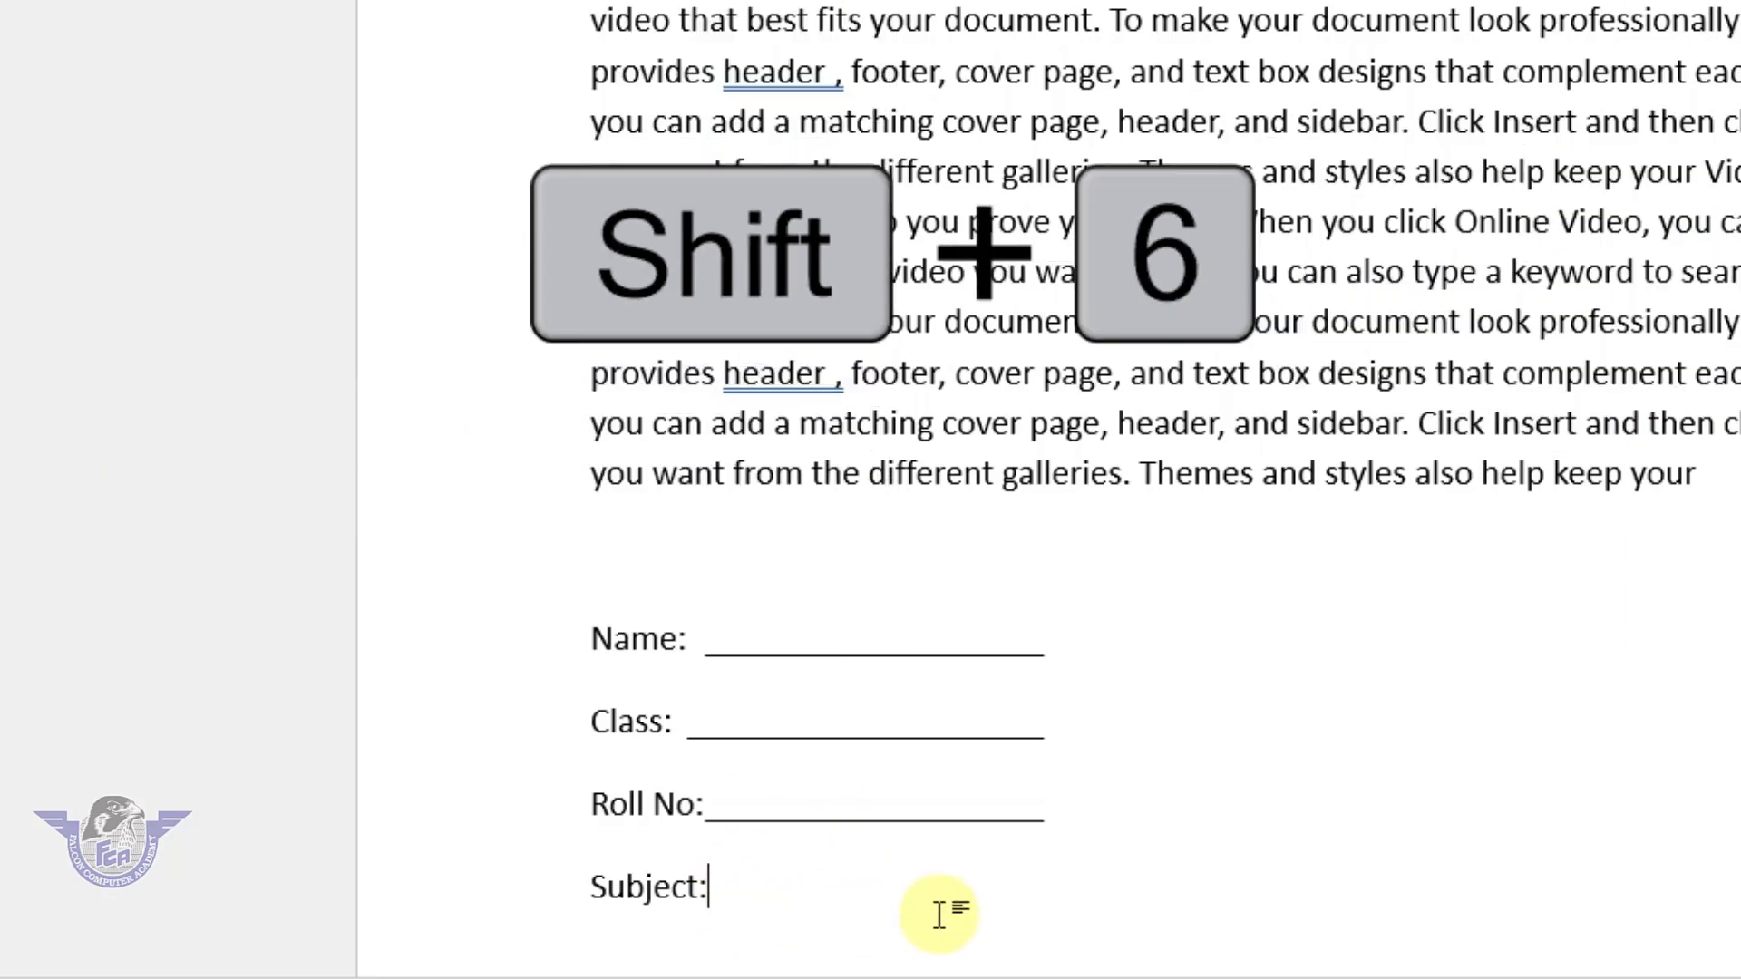
key("Tab")
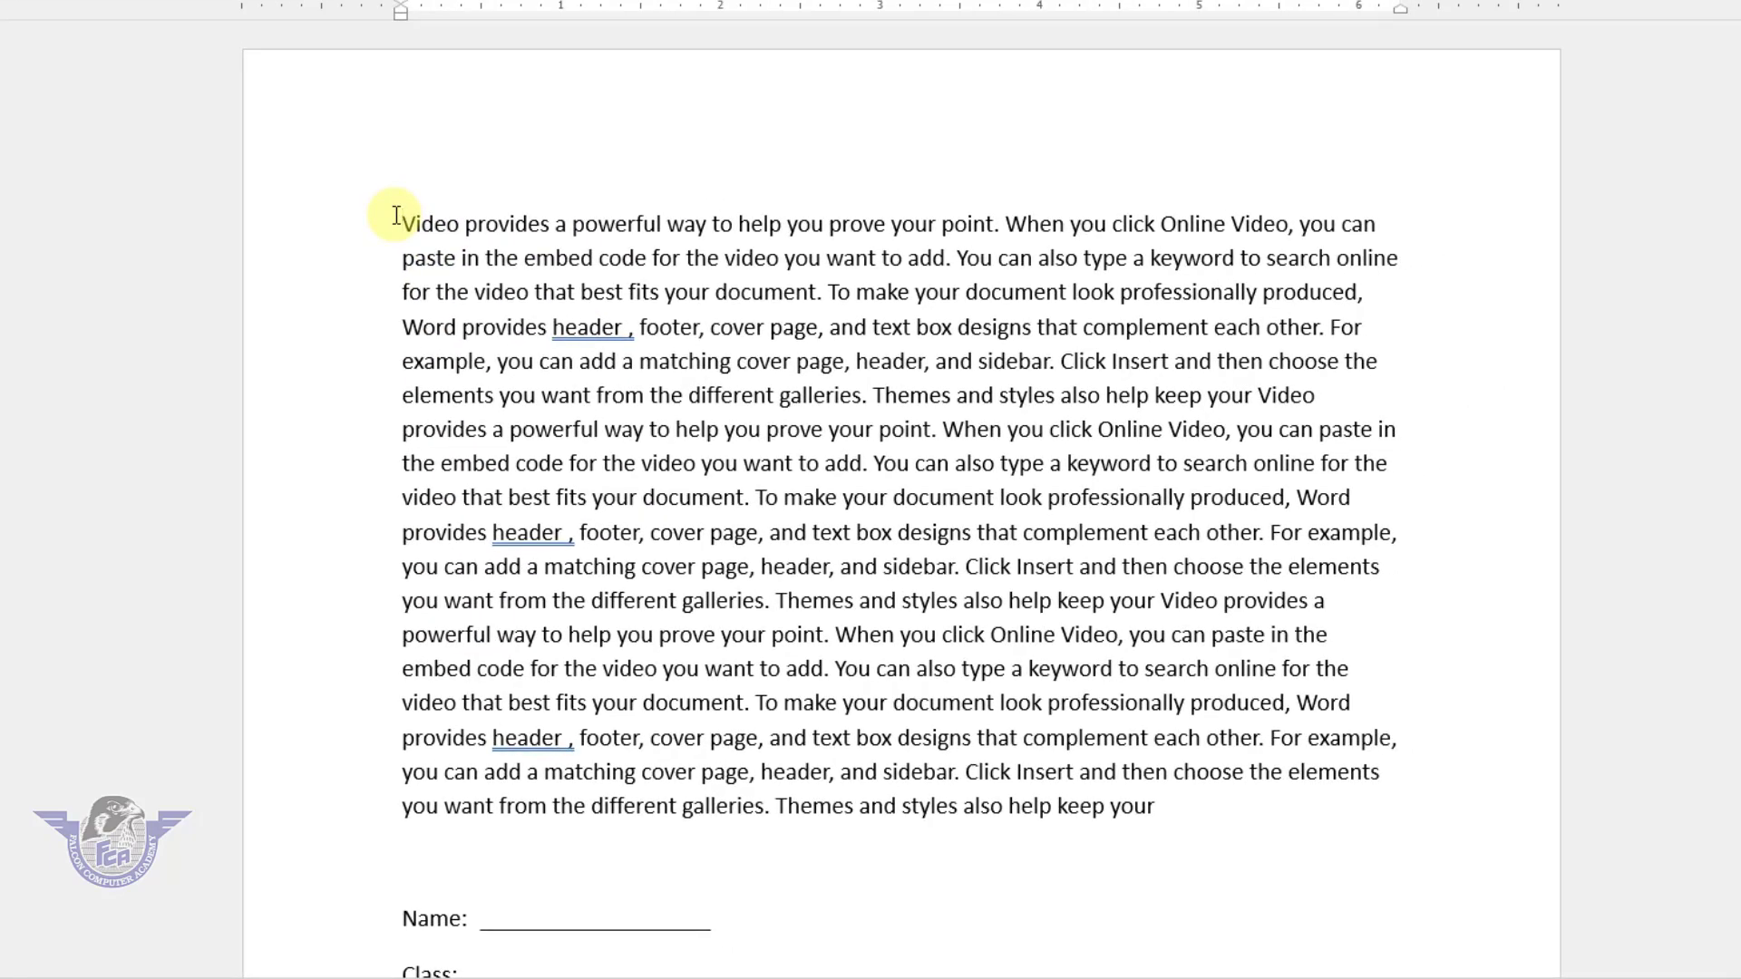
Step: Insert the title 'Office management' above the first paragraph and style it Heading 1
key("Return")
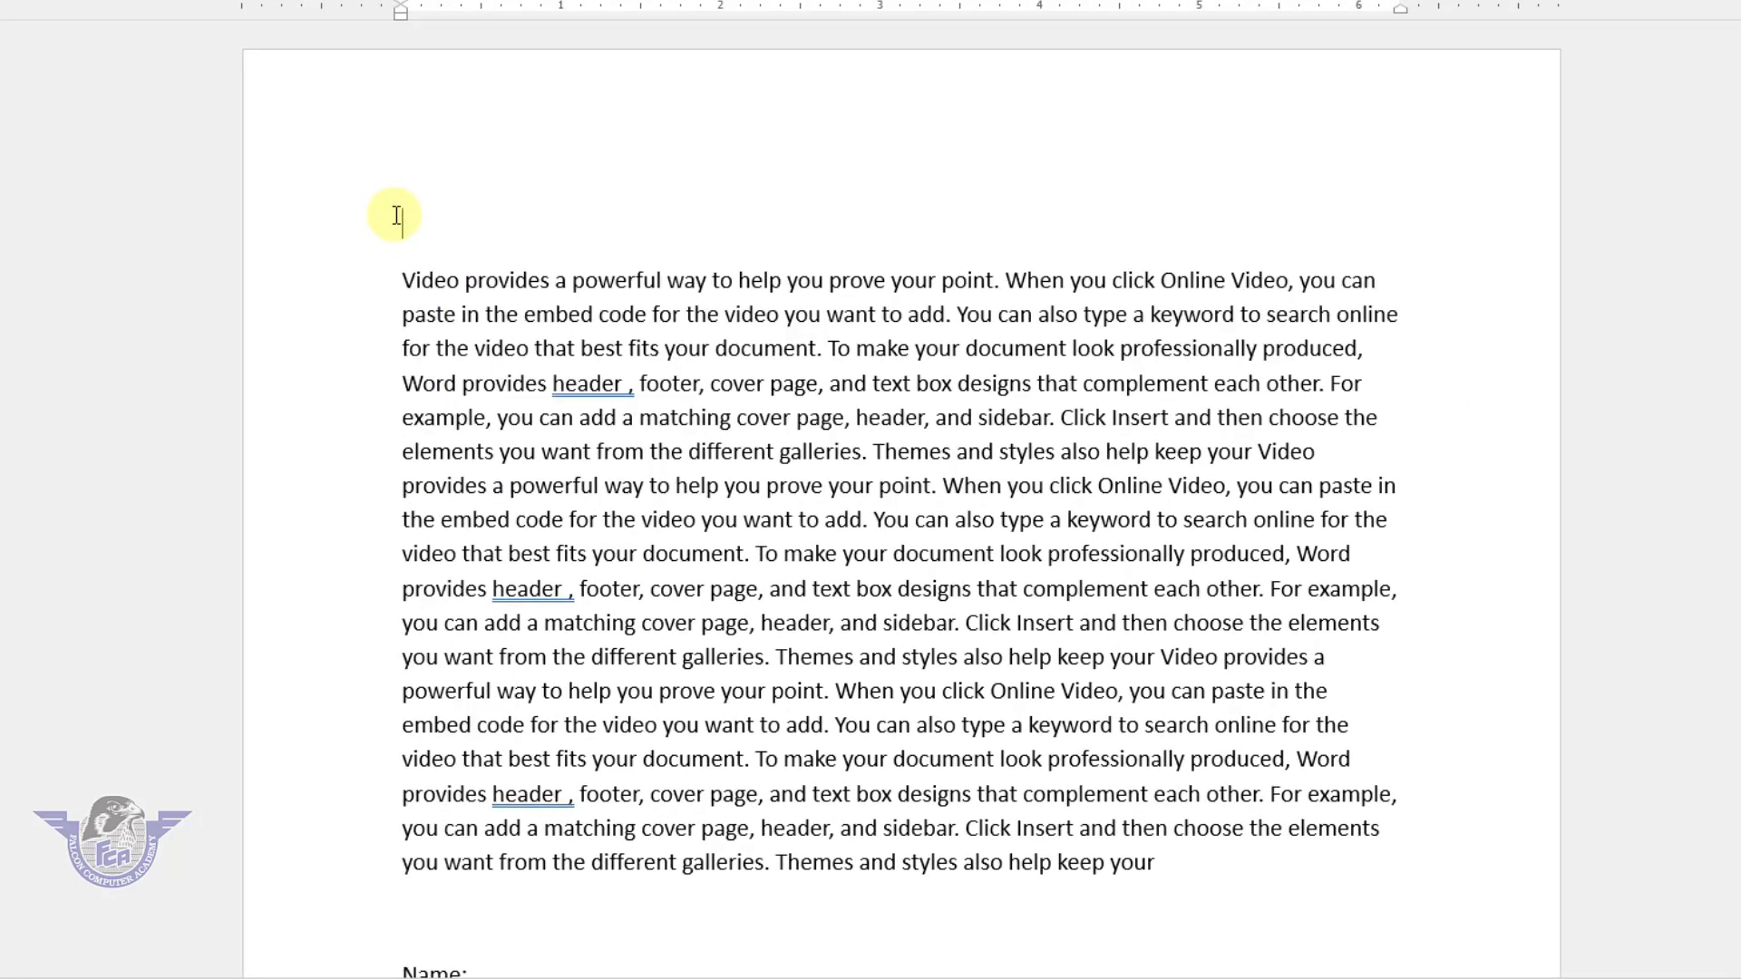
type("Office")
type(" management")
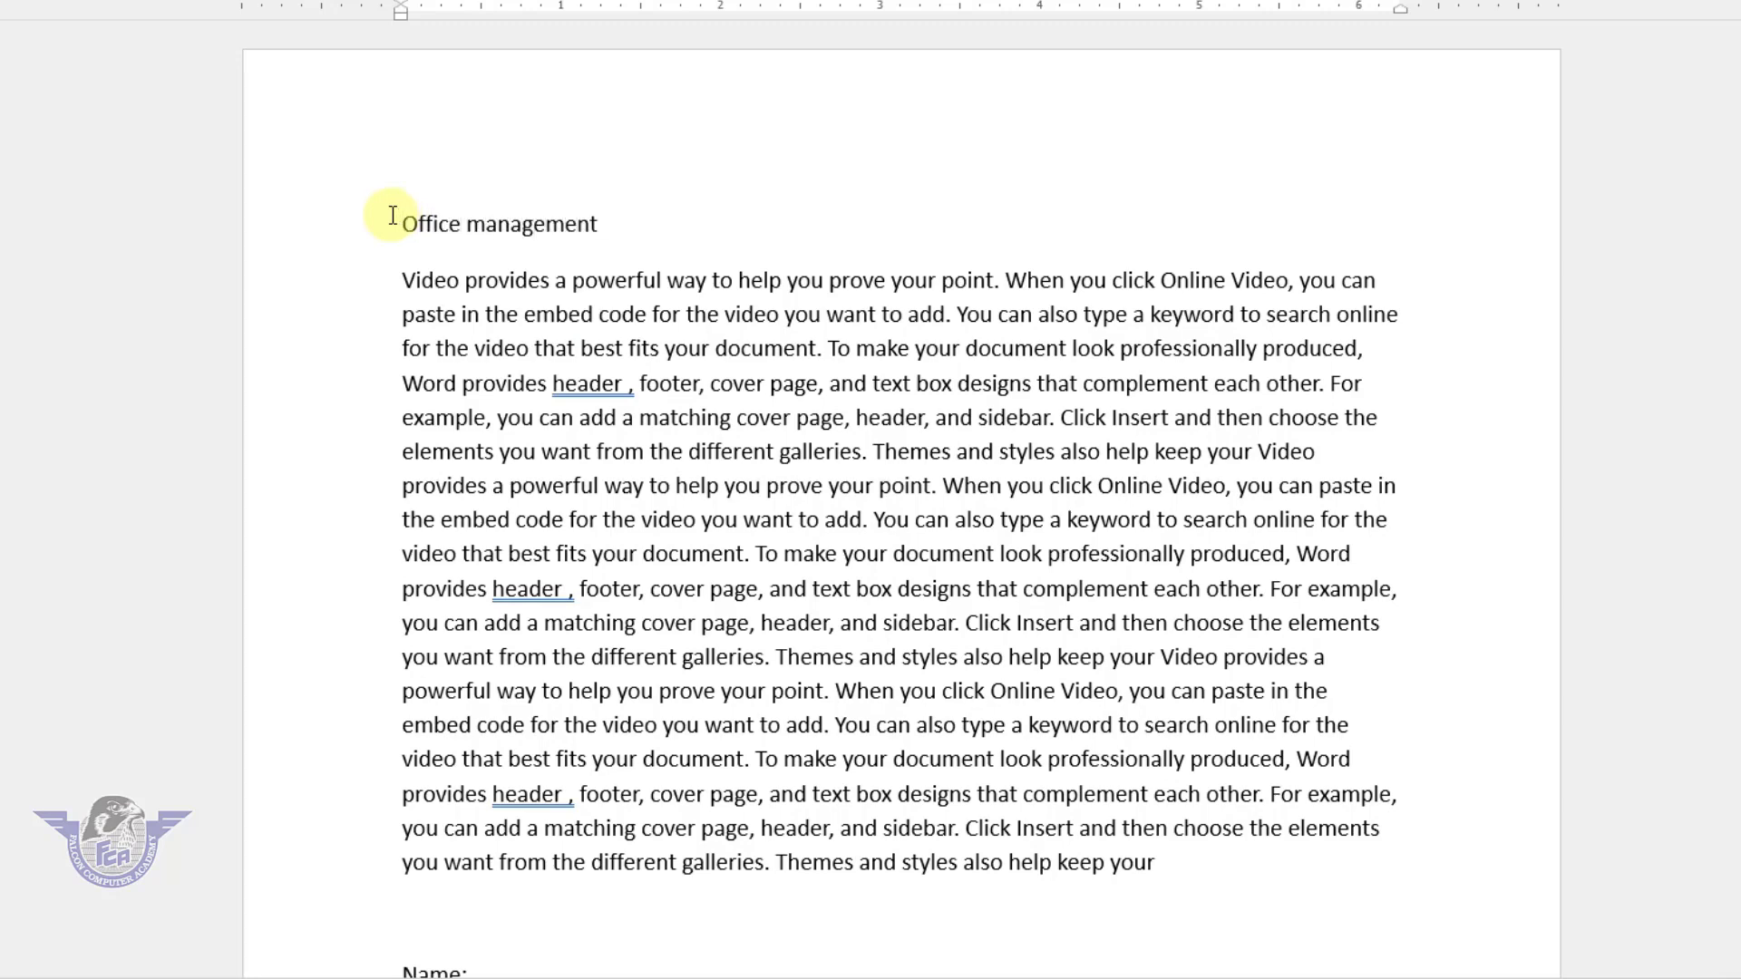
left_click_drag(601, 212, 404, 225)
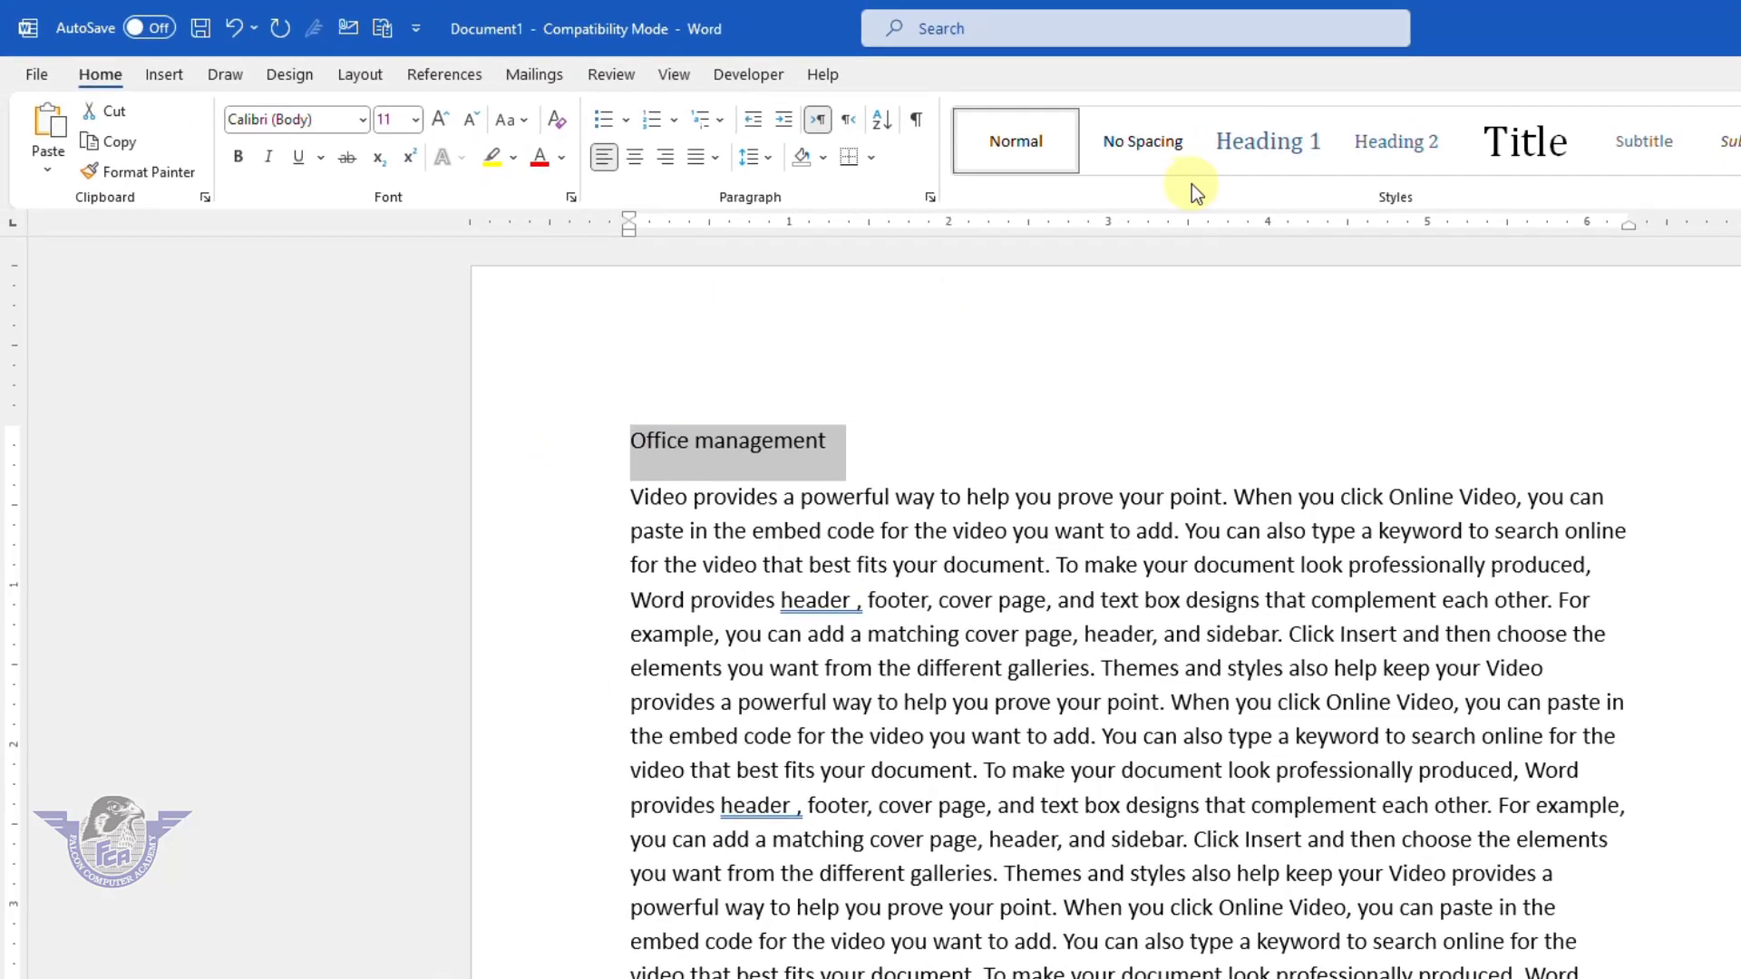
left_click(1255, 156)
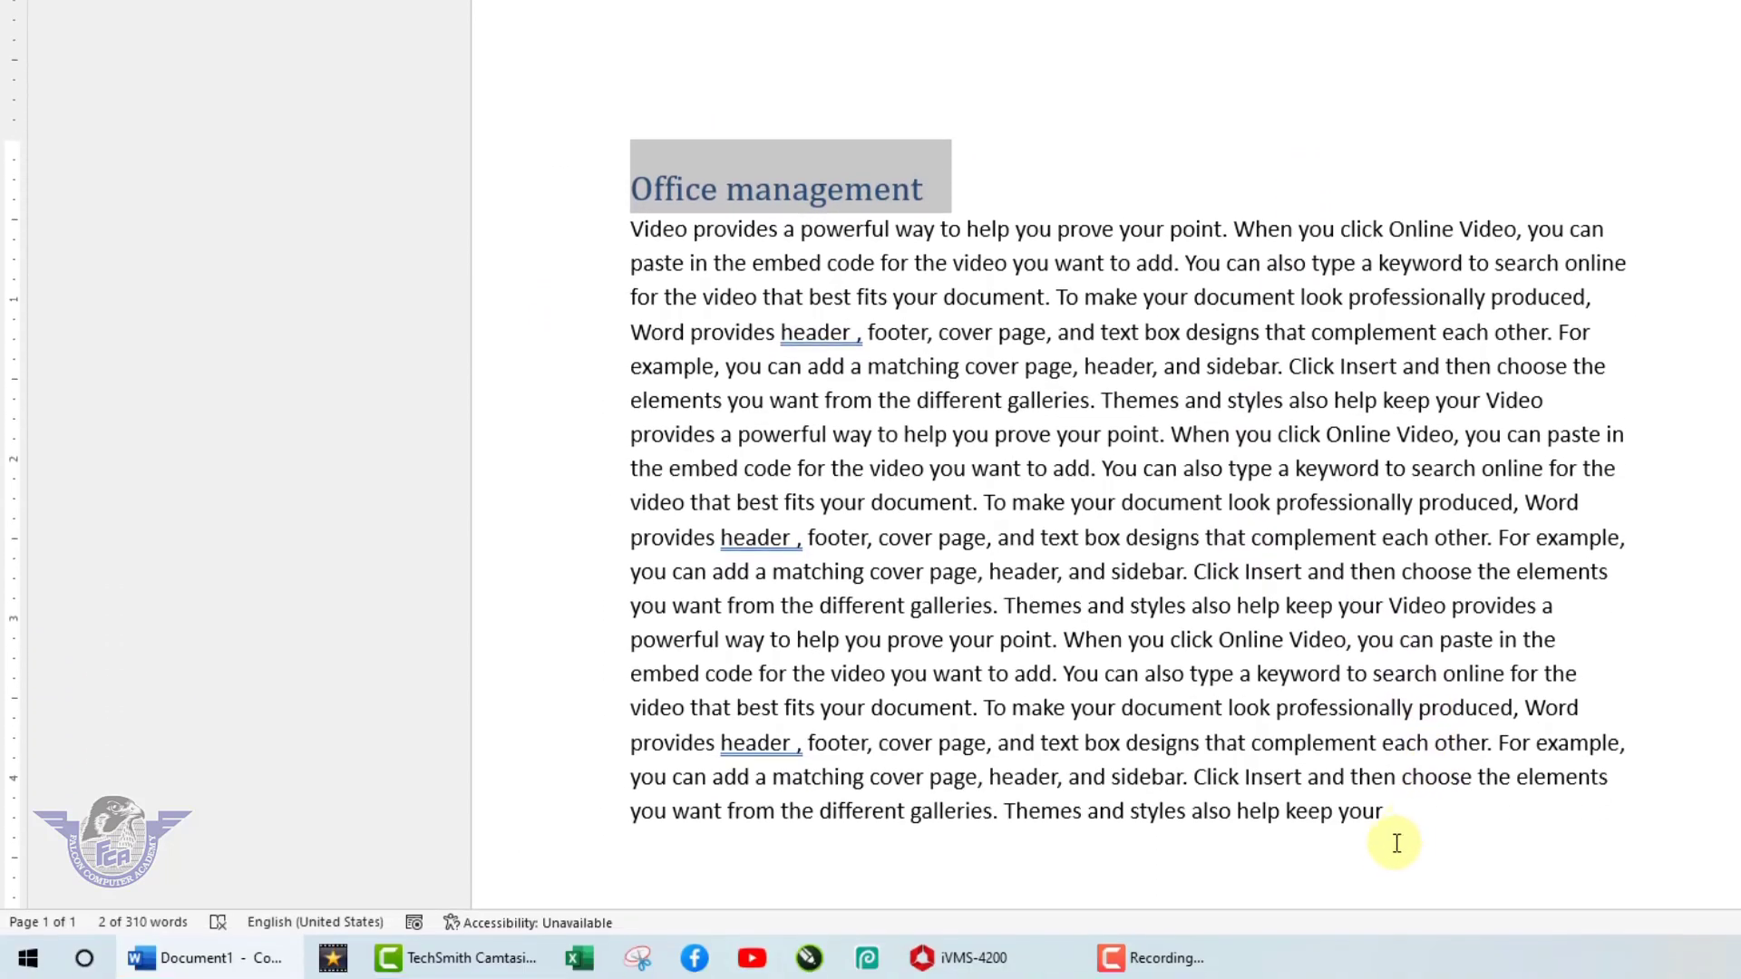
scroll(1374, 840, "down", 3)
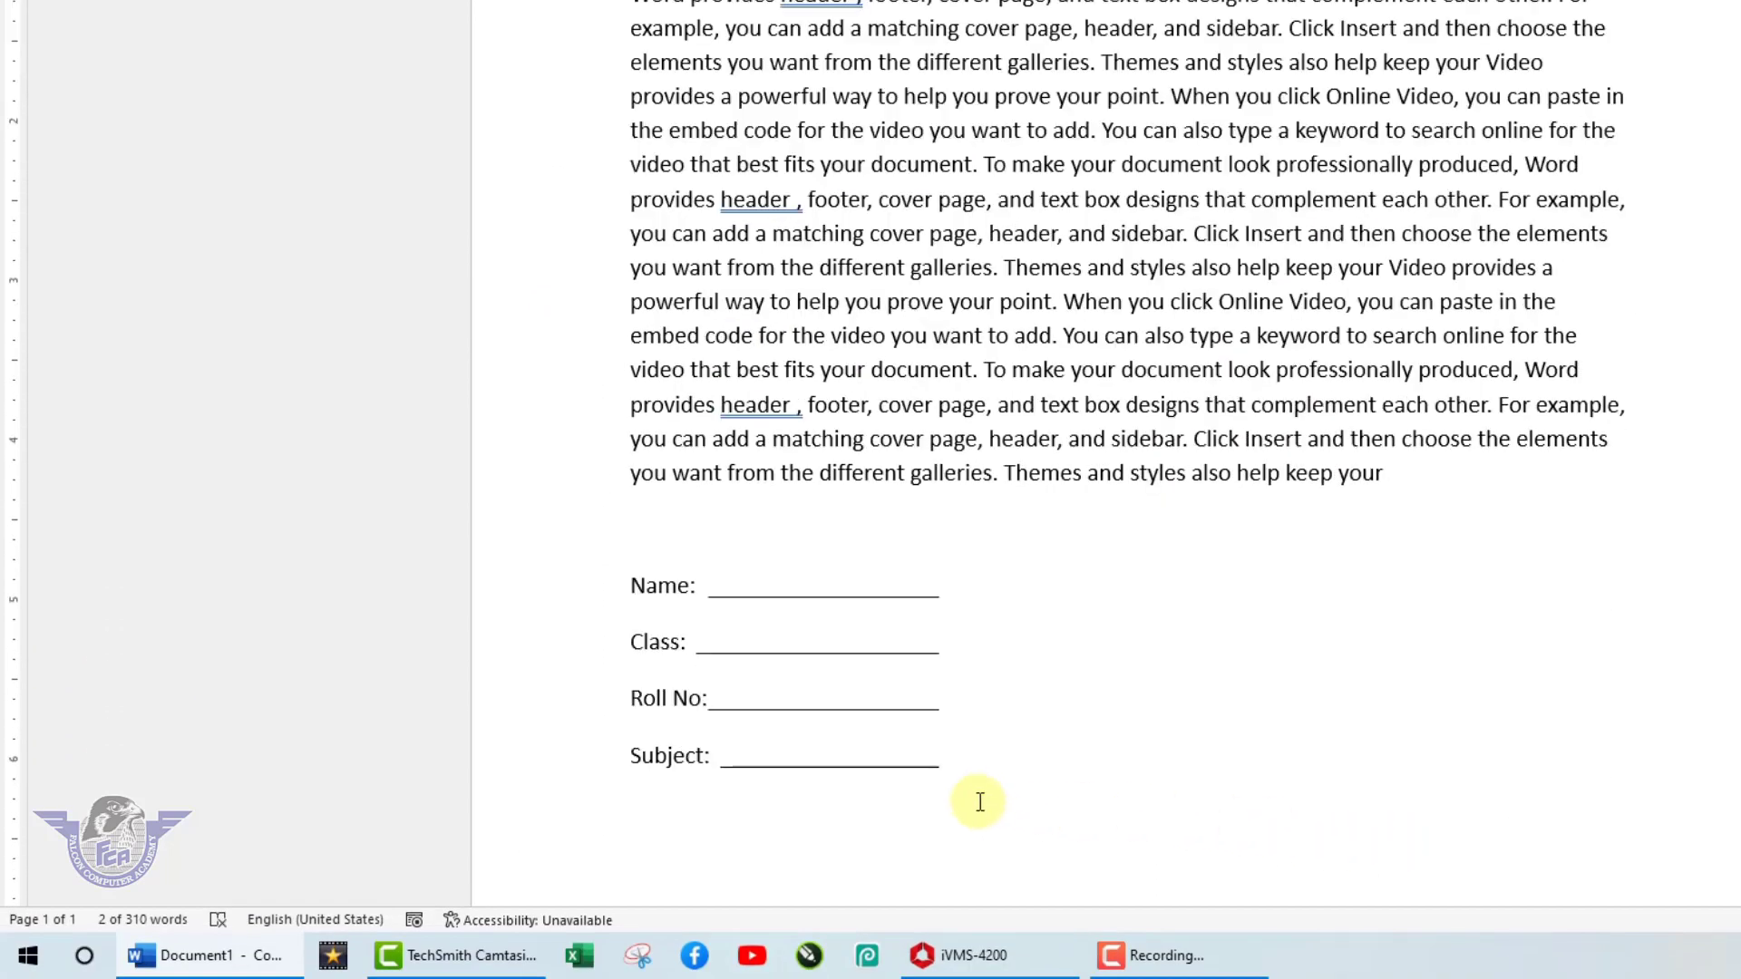
Step: Start a new page headed 'MS Word' in Heading 1, followed by =rand() sample paragraphs
left_click(980, 760)
key("ctrl+Return")
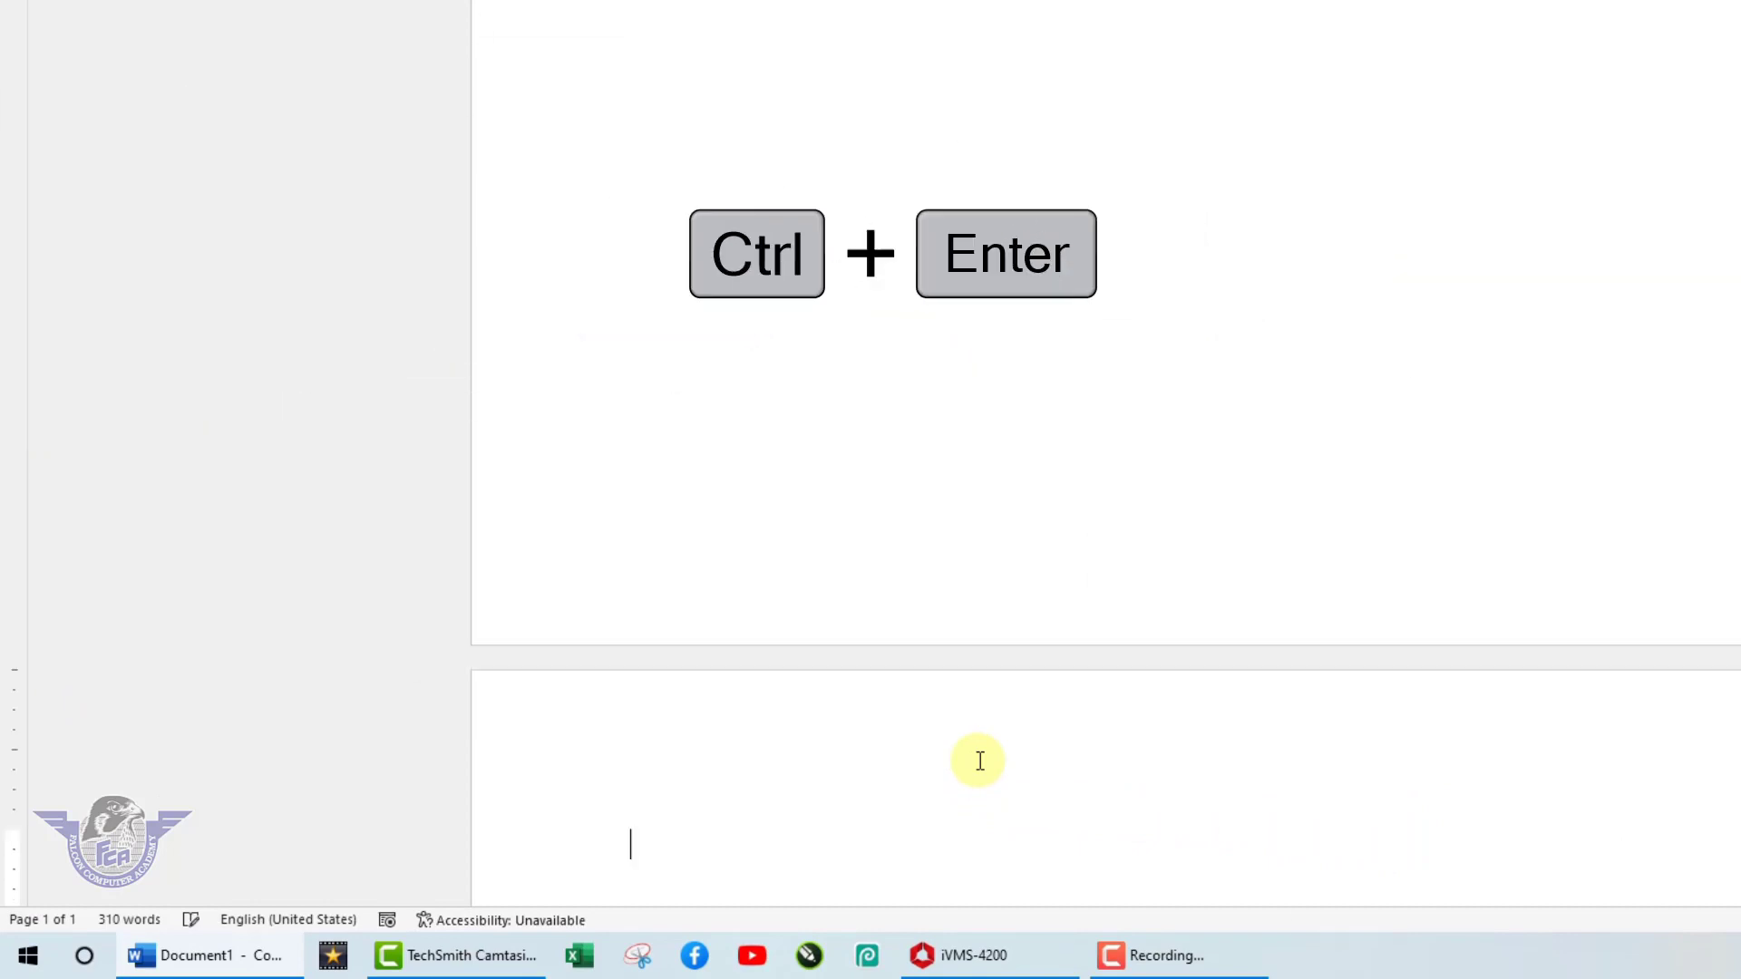
type("MS")
type(" Word")
key("Return")
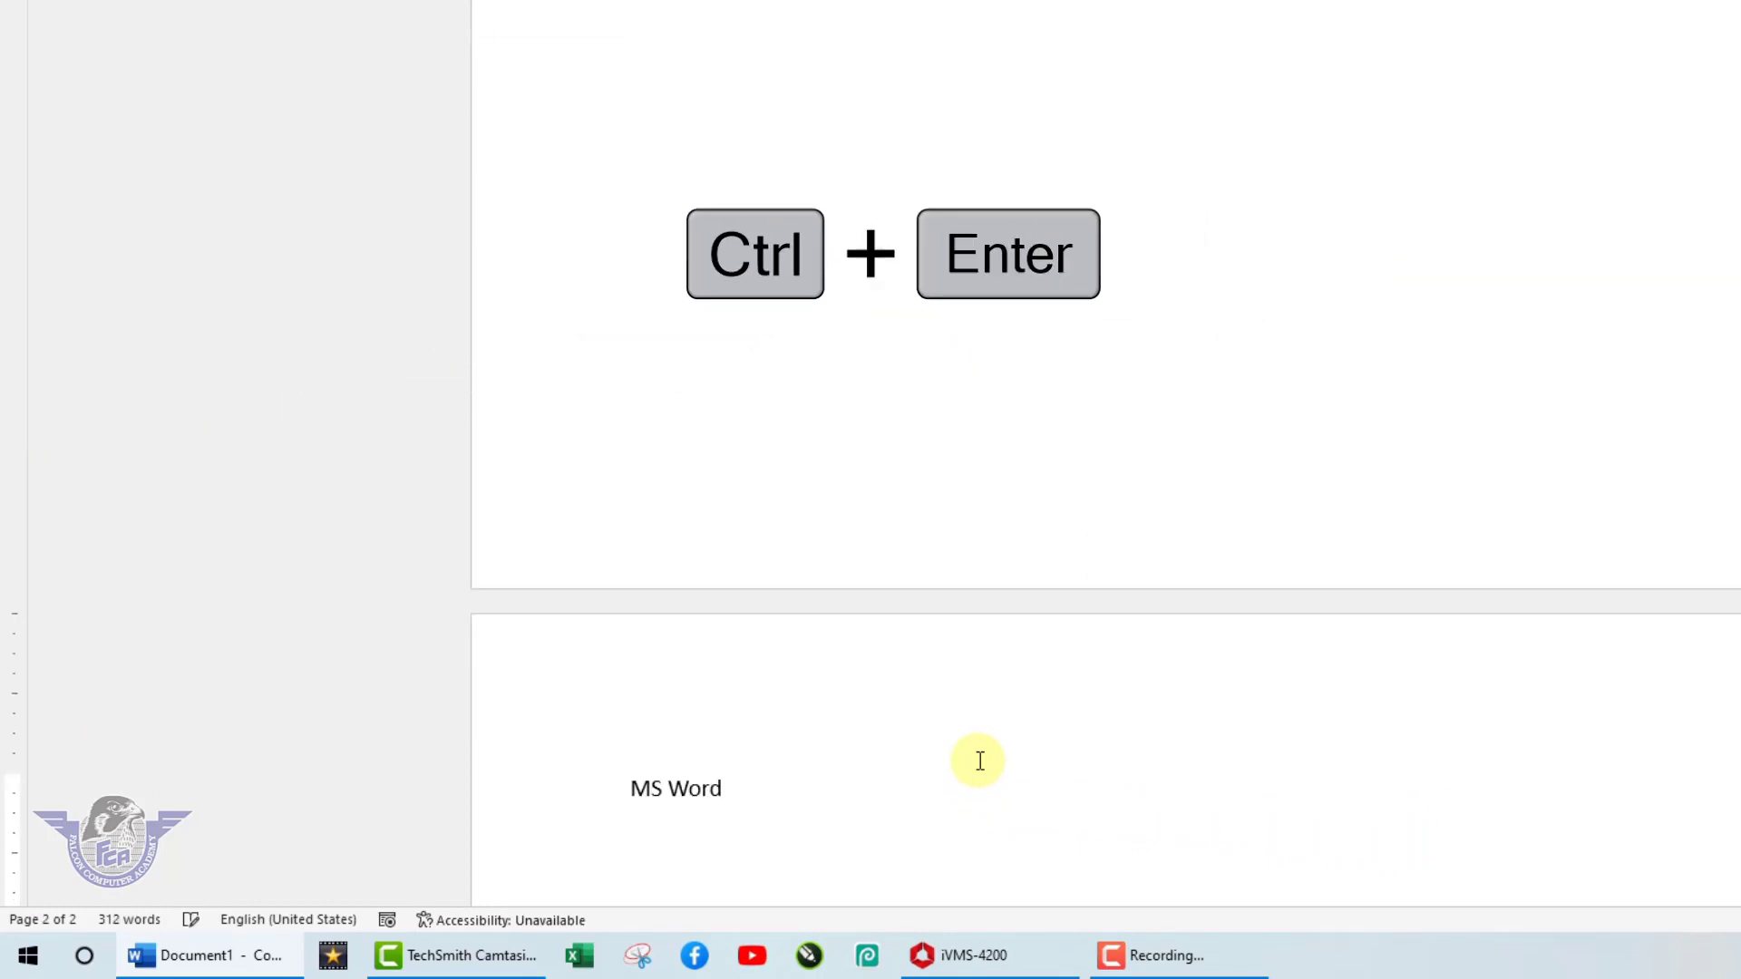
type("=rand(")
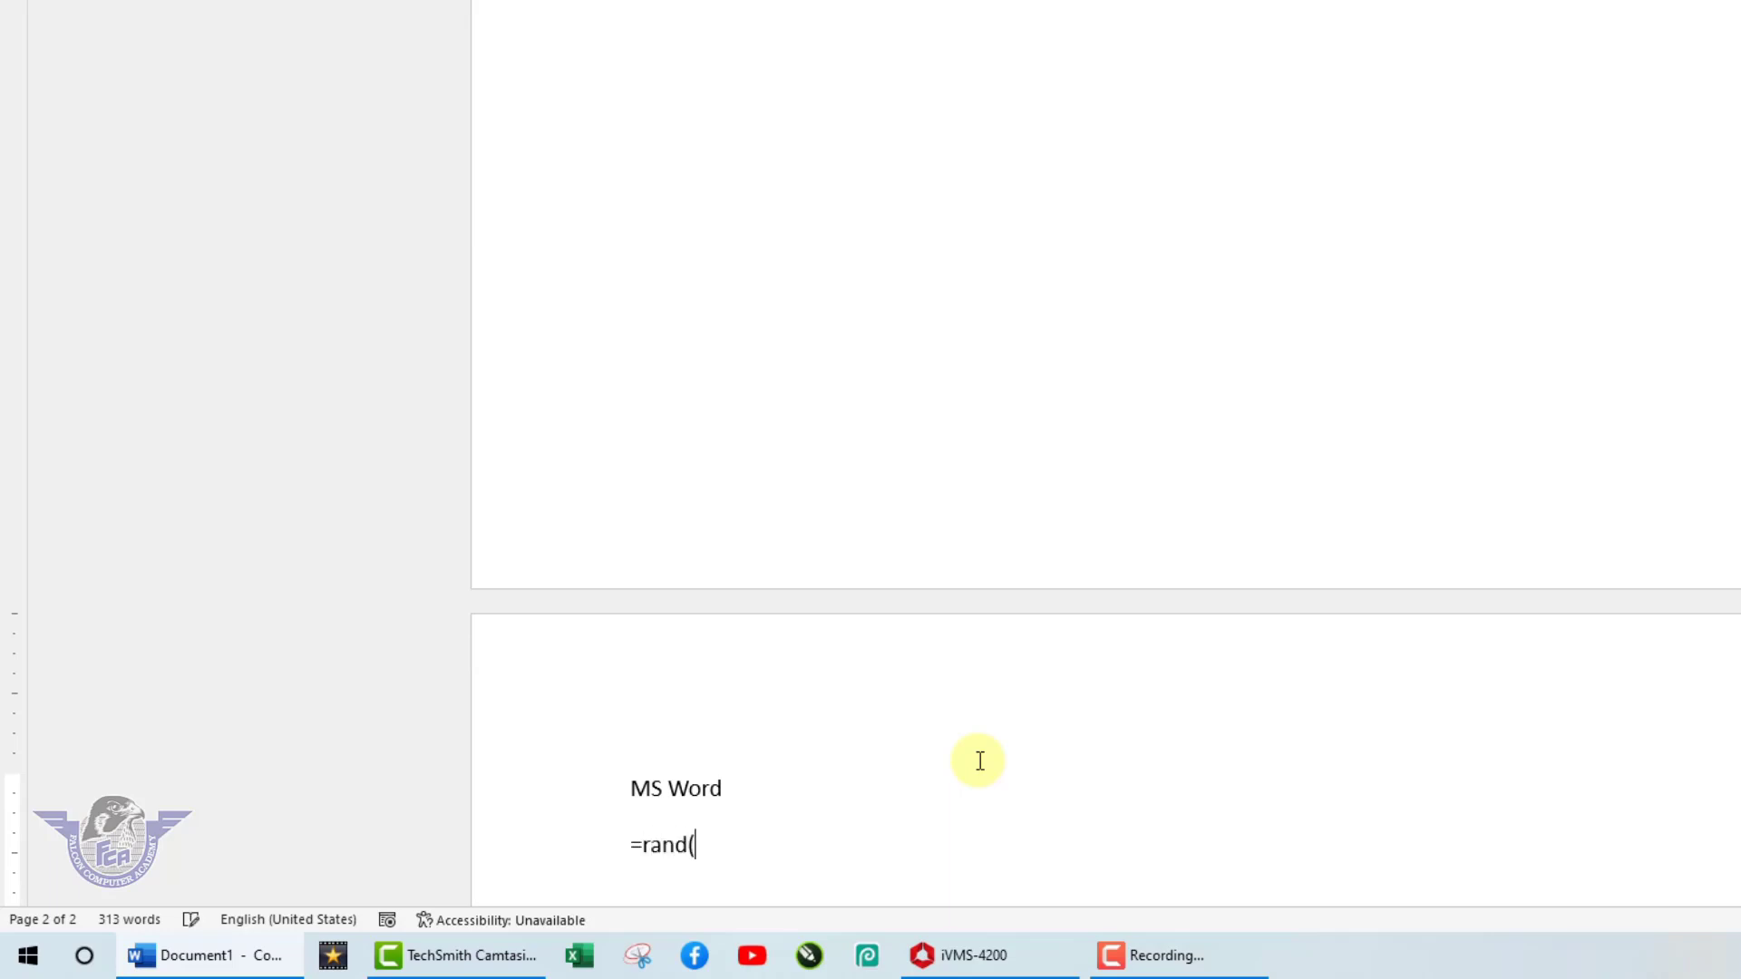
type(")")
key("Return")
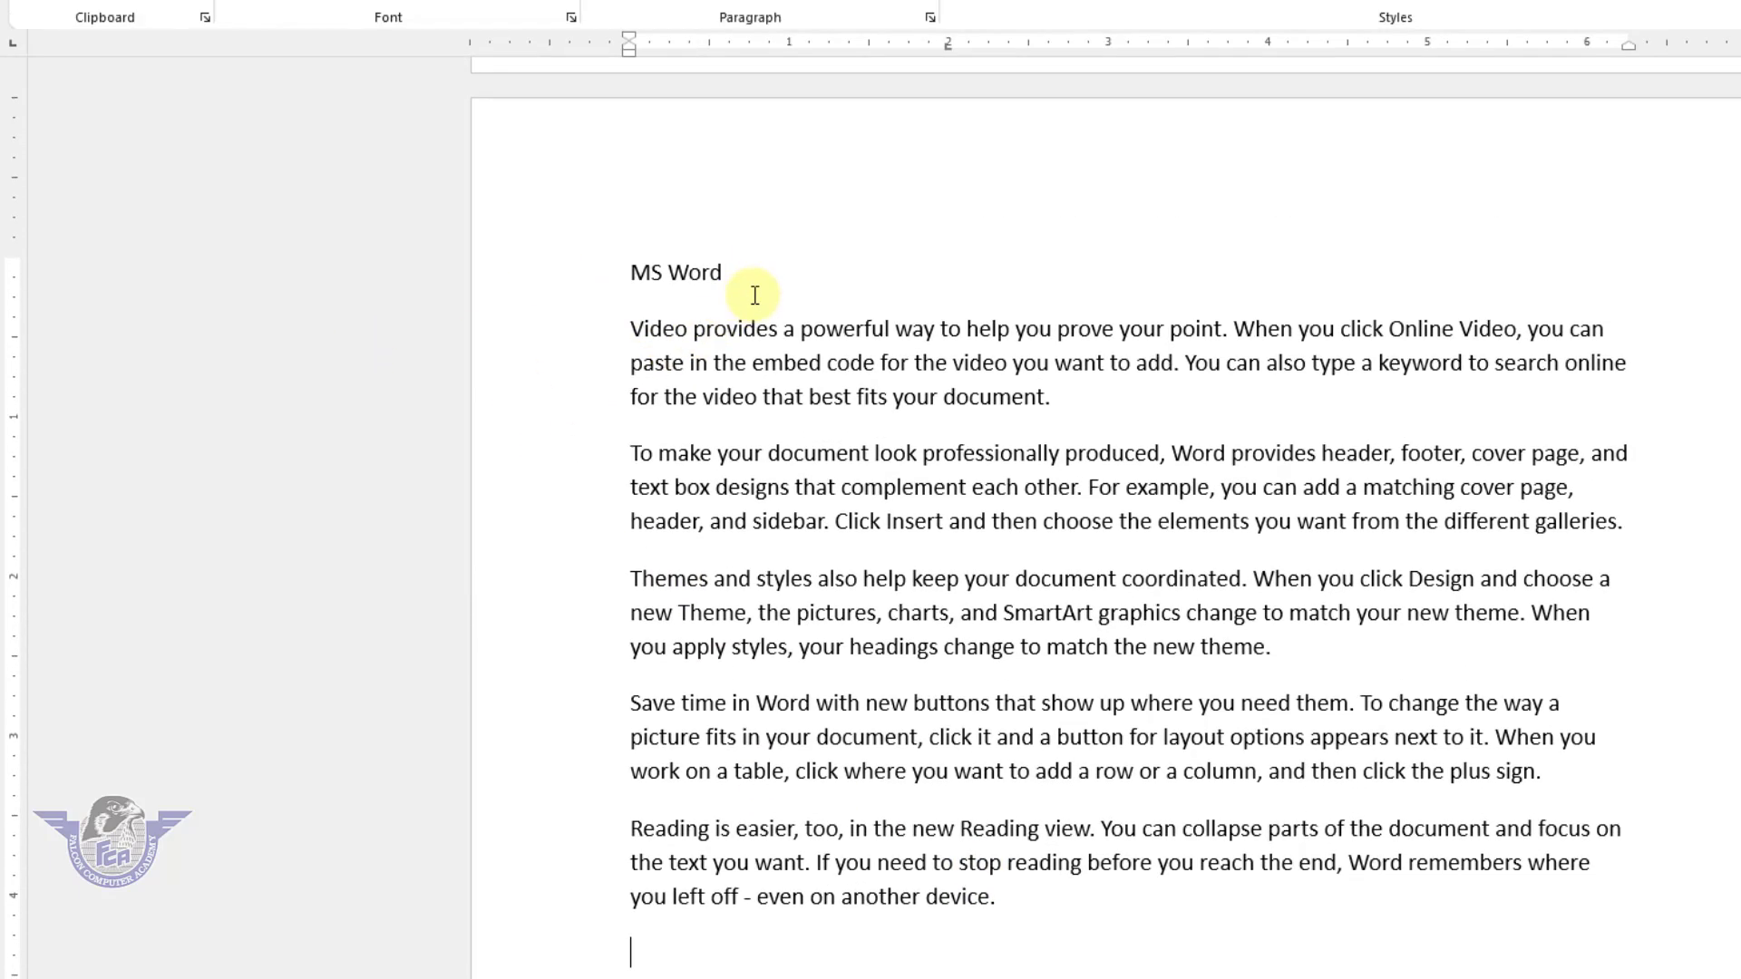
left_click_drag(739, 165, 626, 163)
left_click(1252, 144)
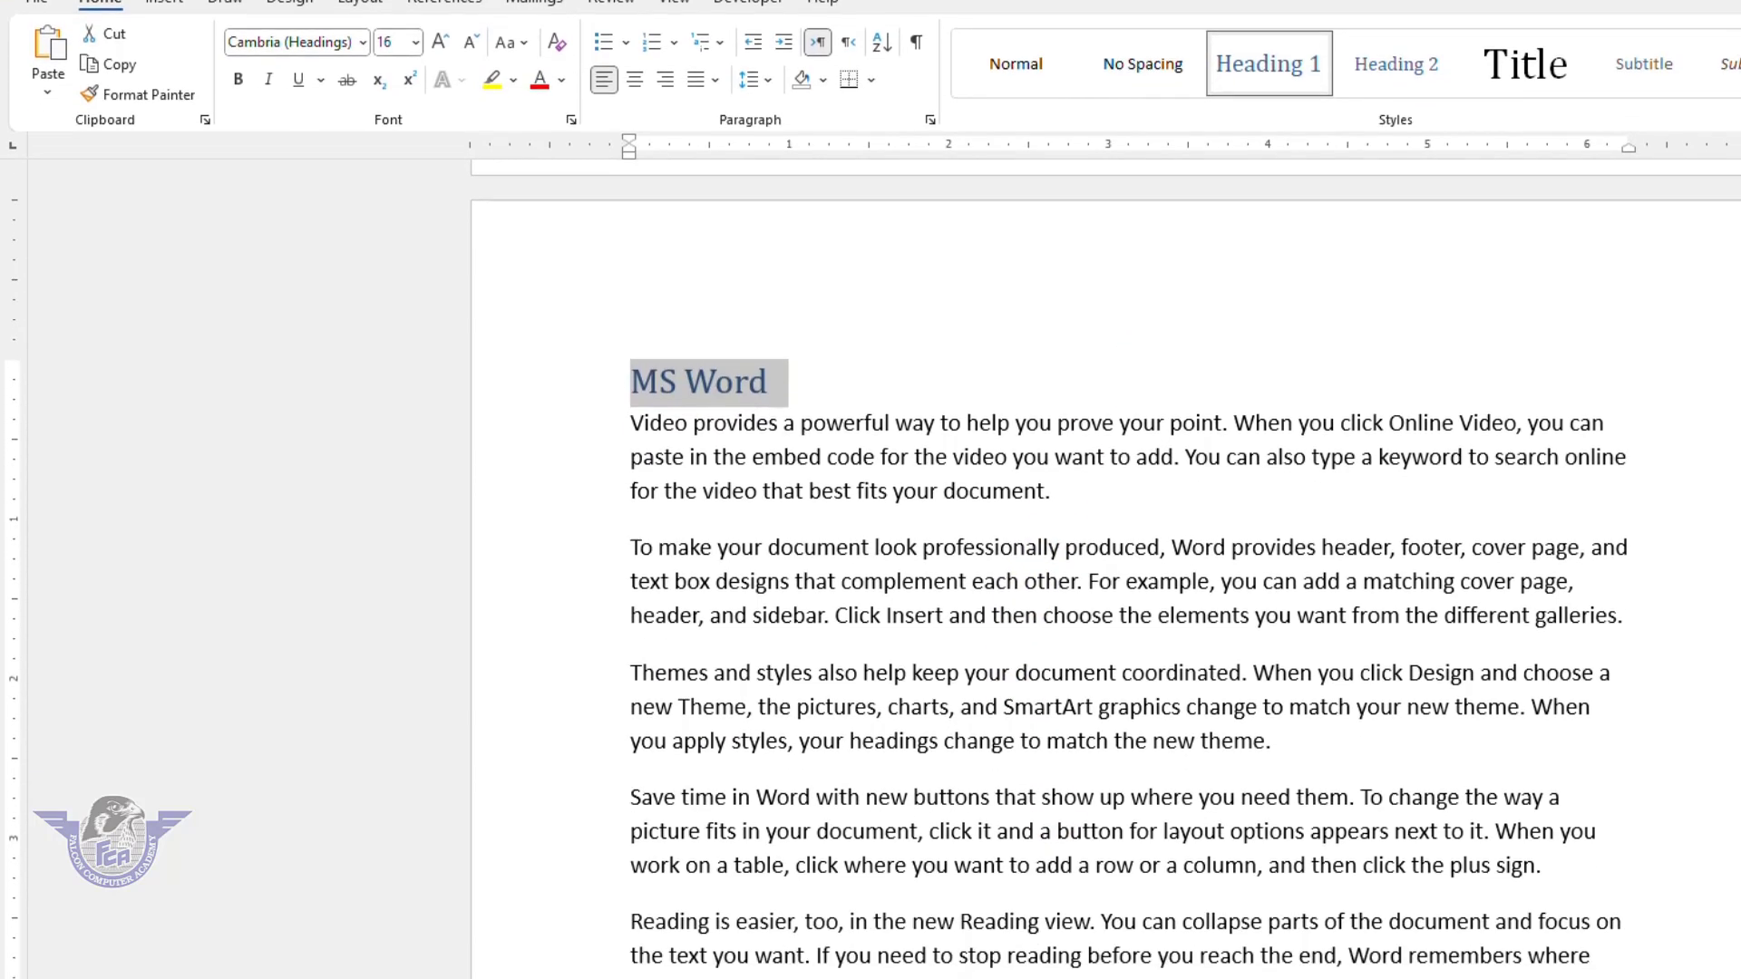
Step: Add another page of =rand() sample paragraphs headed 'MS Excel' in Heading 1
left_click(1055, 809)
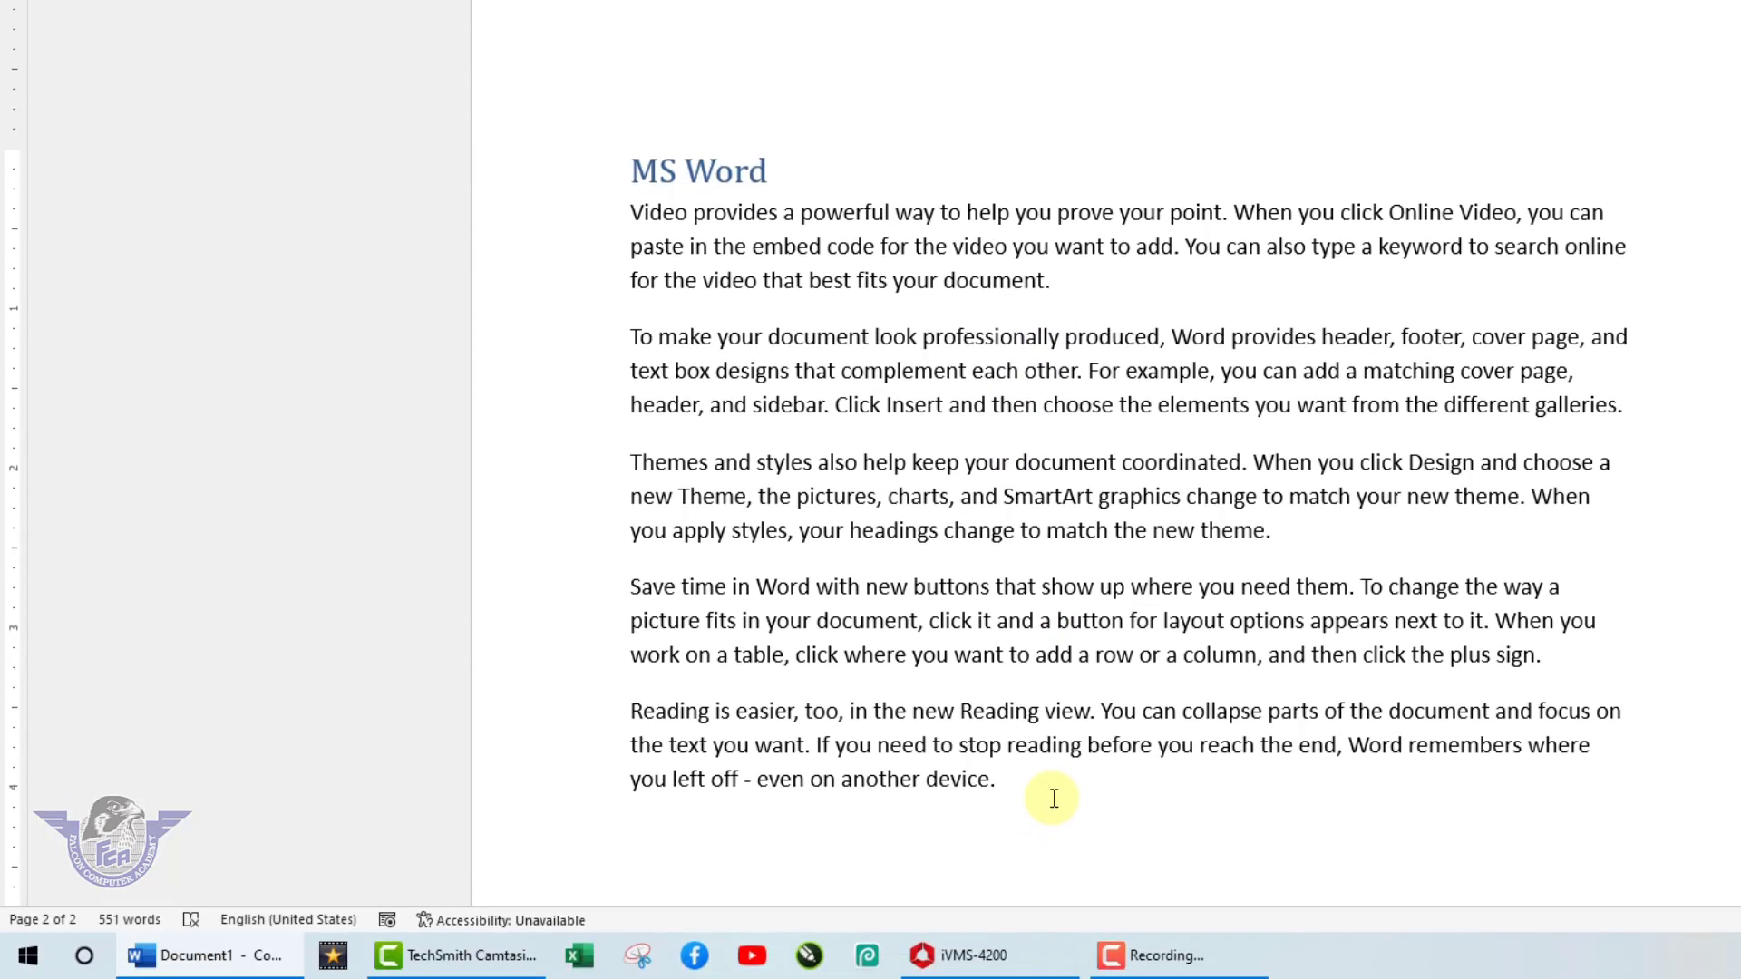
key("ctrl+Return")
type("=")
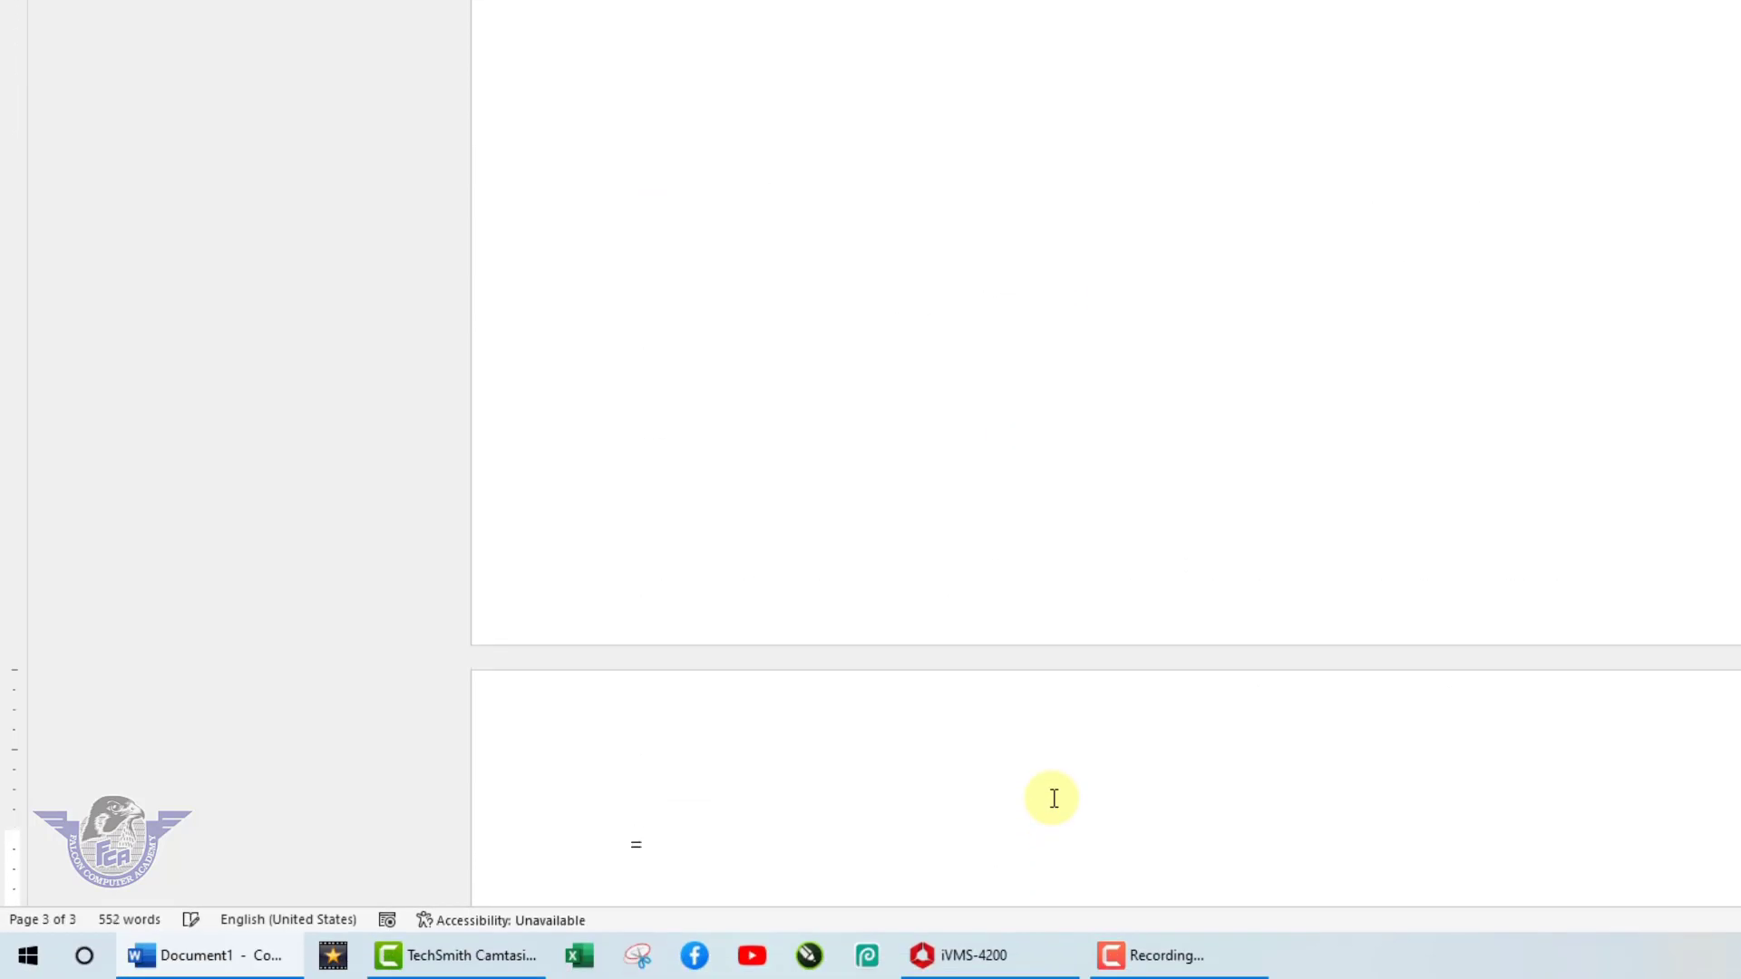
type("rand()")
key("Return")
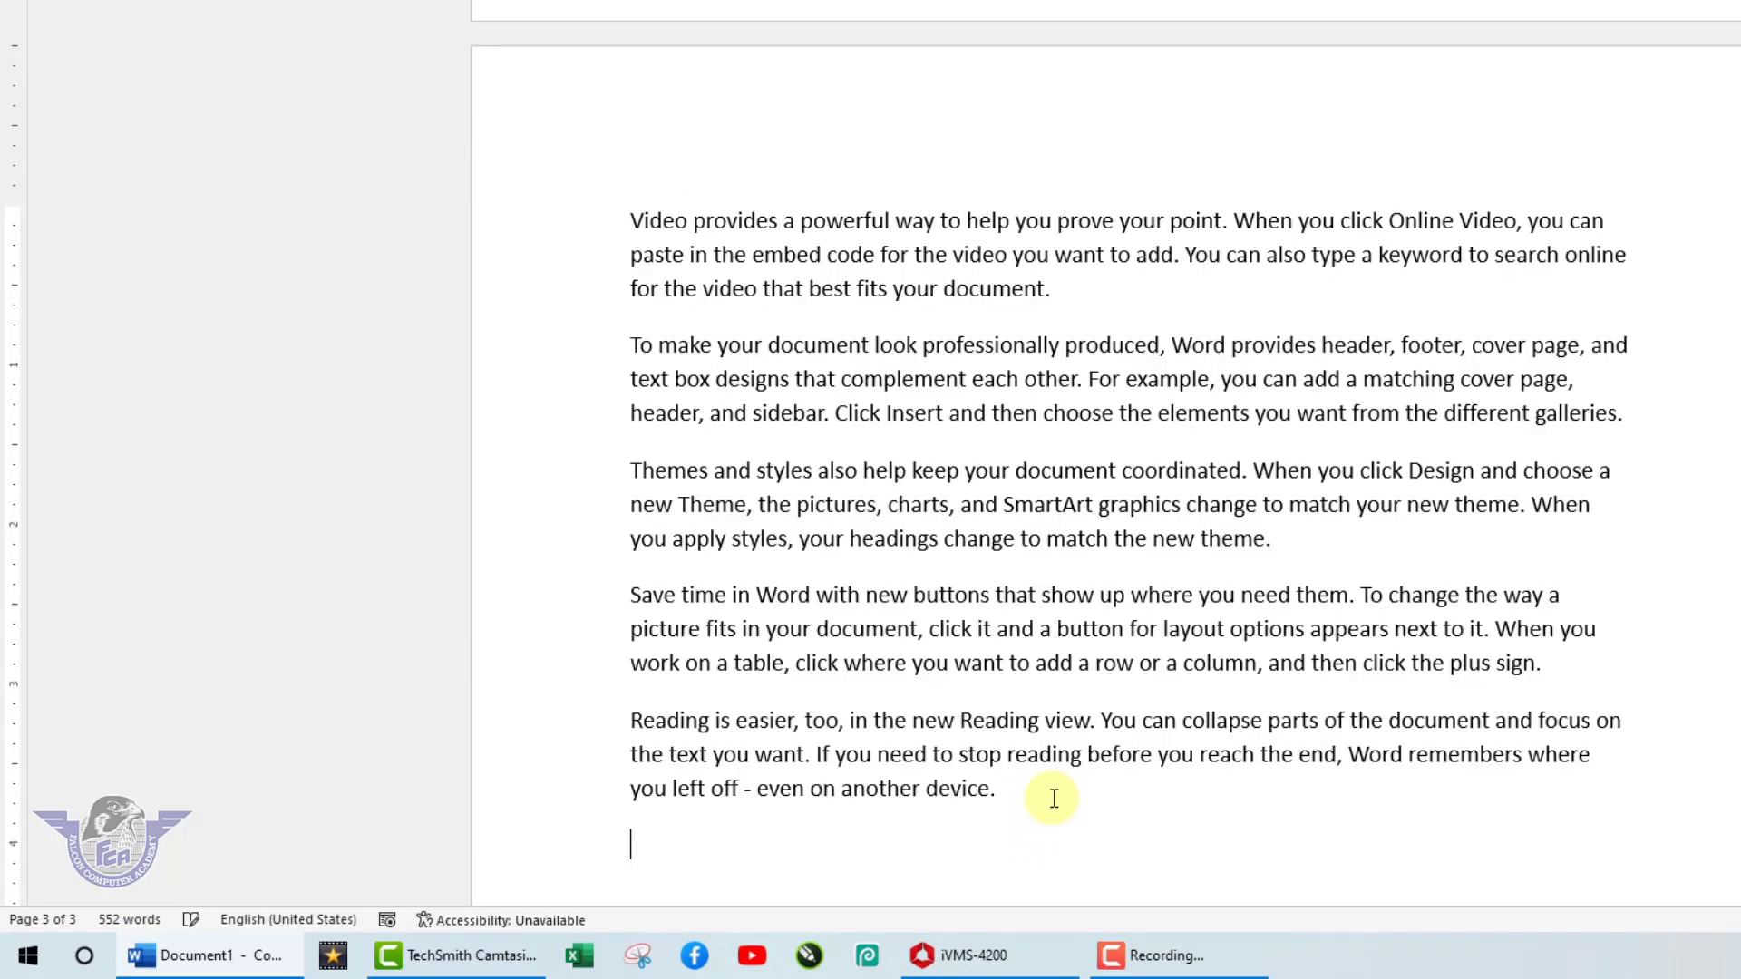
key("Up")
key("Up")
key("Up")
key("Up")
key("Up")
left_click(631, 219)
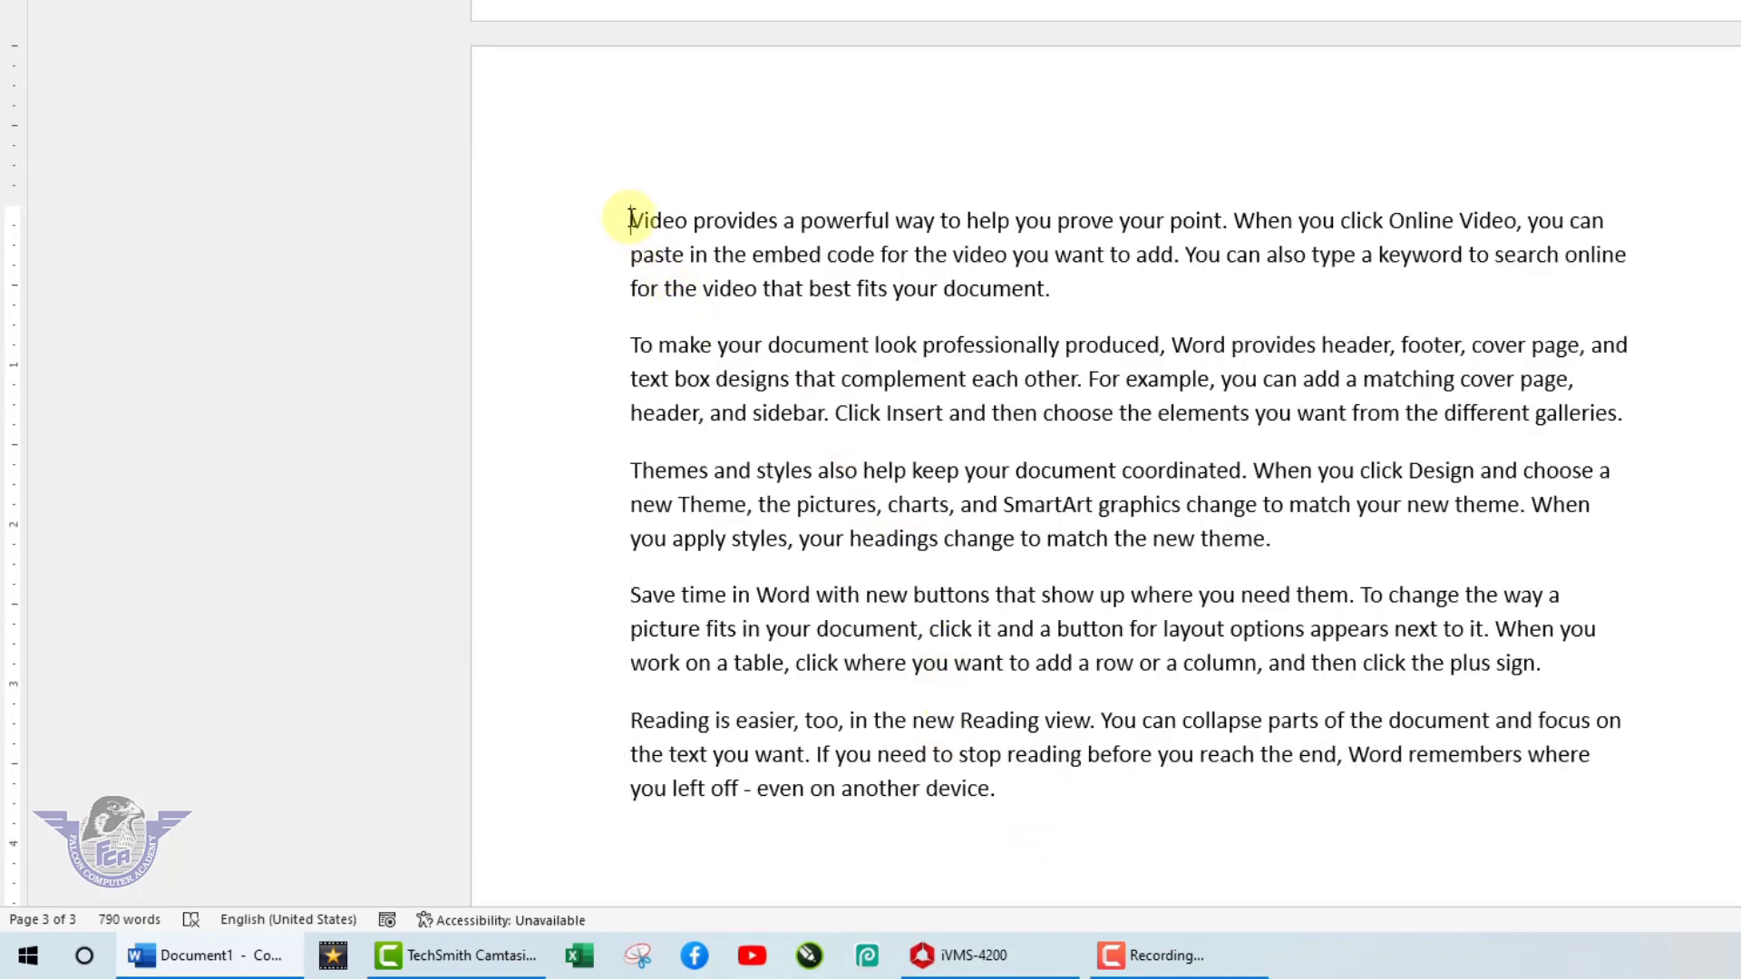
key("Return")
type("iVMS")
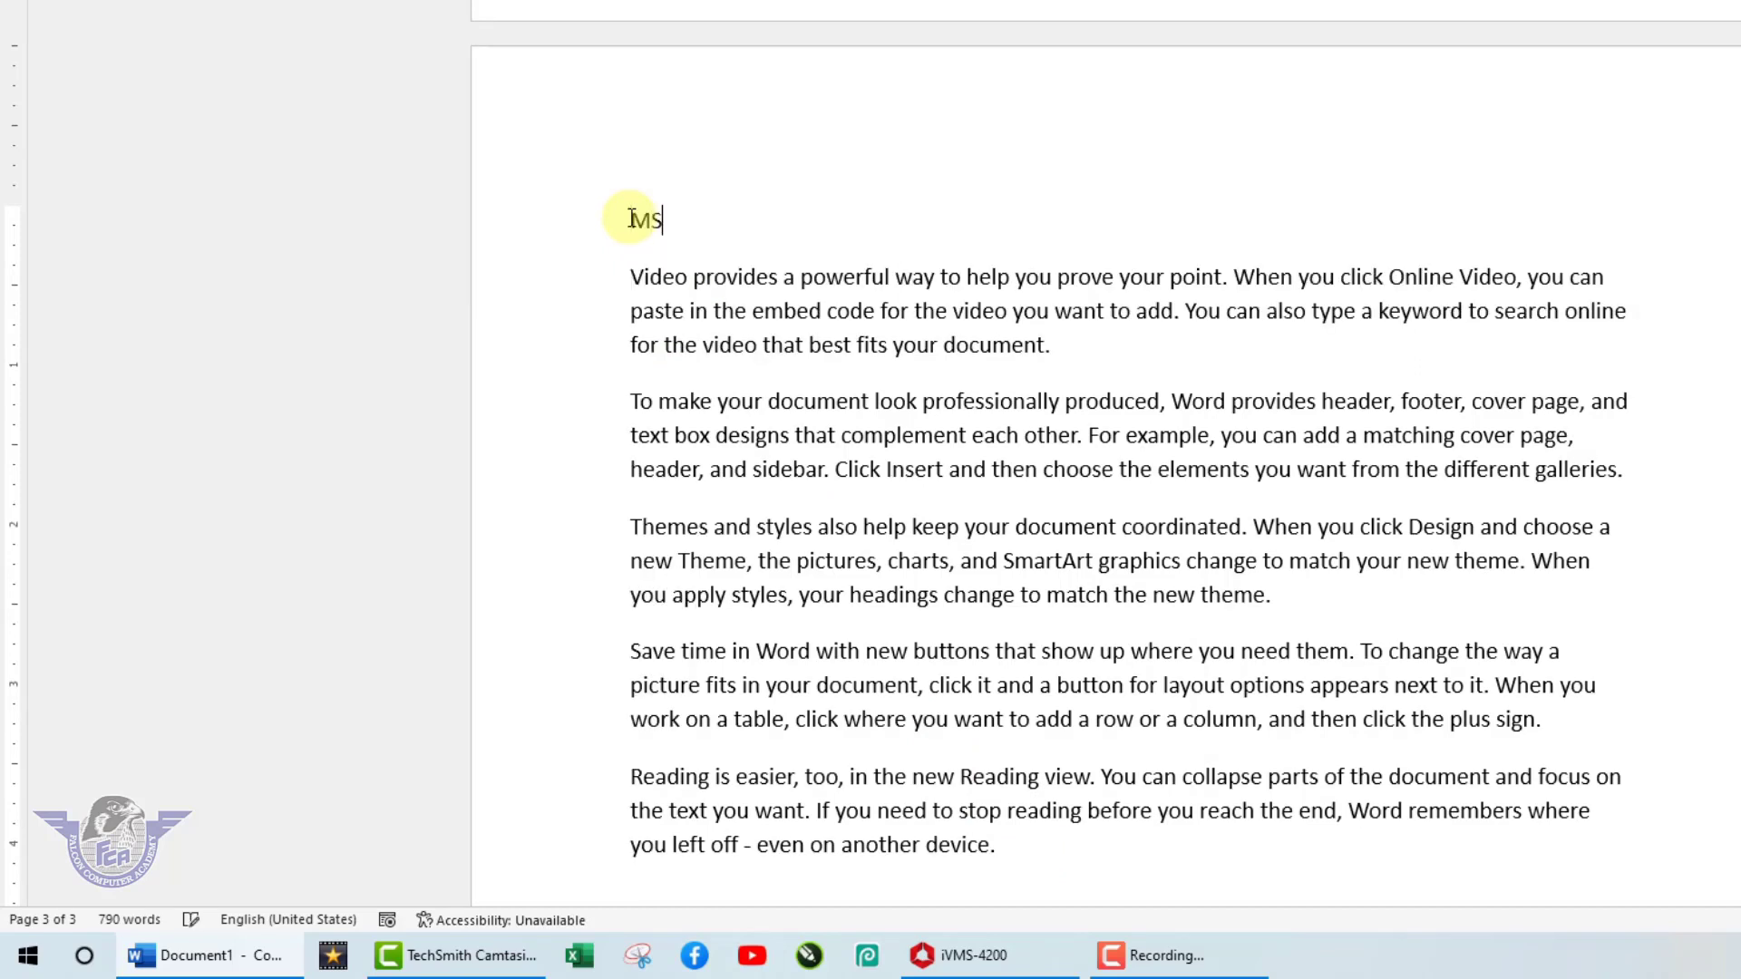
type(" 0045ce")
key("BackSpace")
key("BackSpace")
key("BackSpace")
key("BackSpace")
key("BackSpace")
type("Excel")
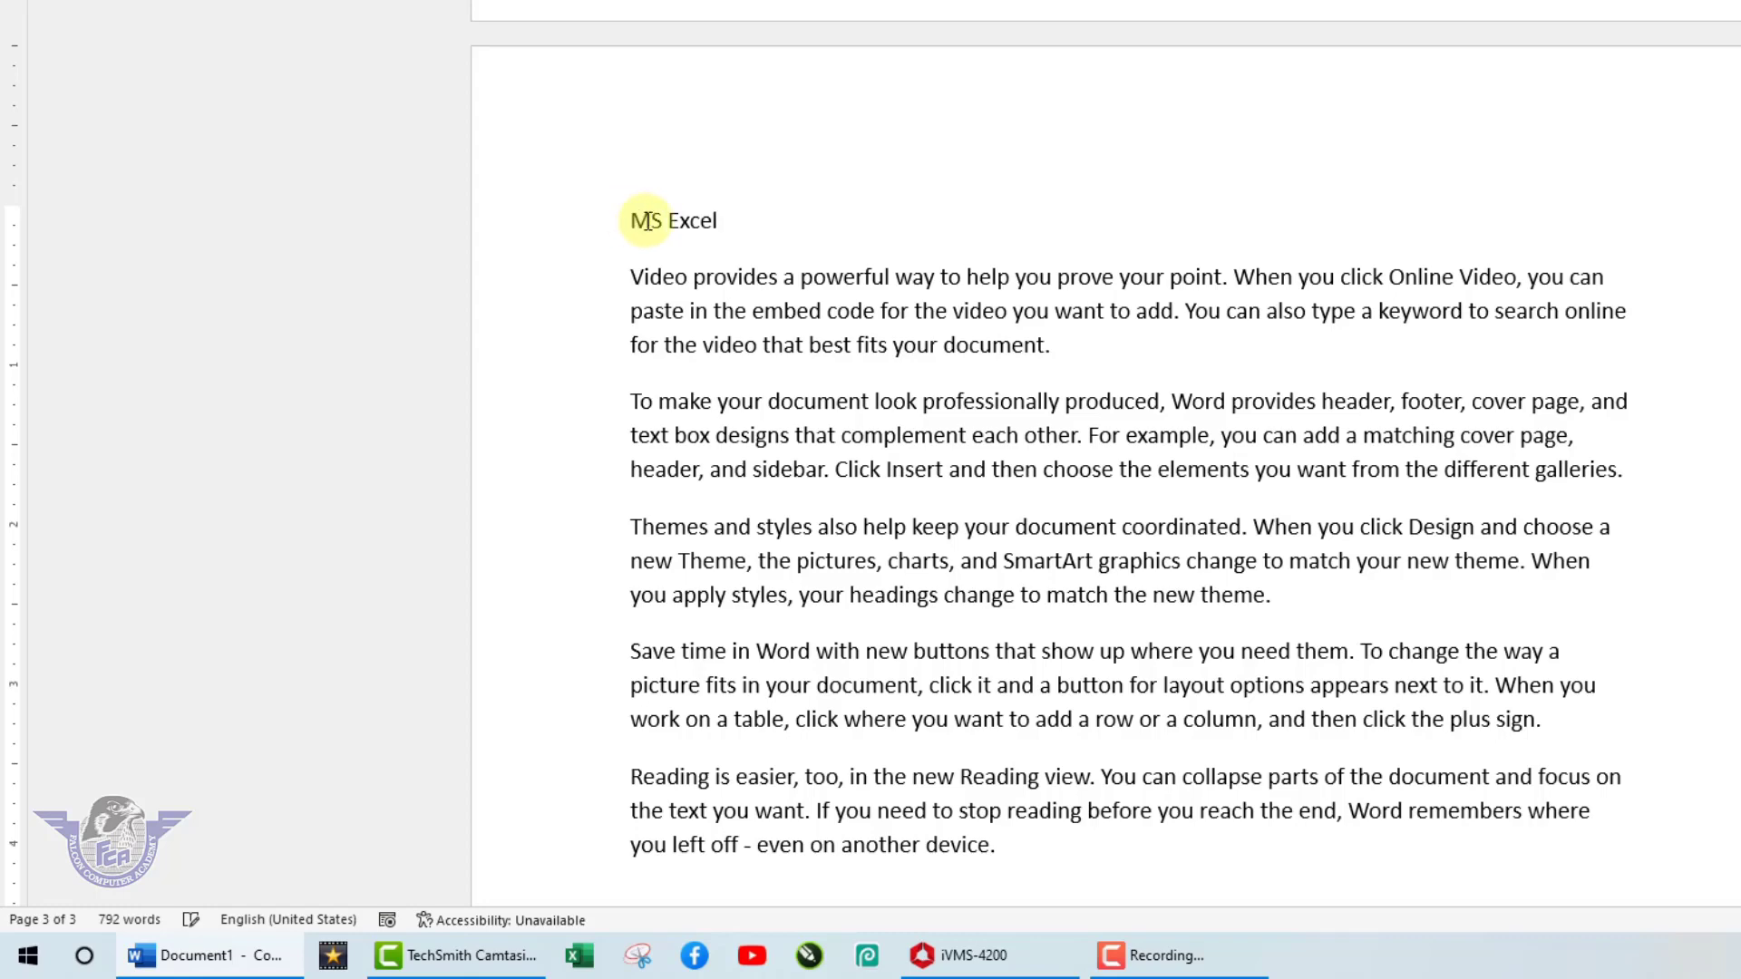
left_click_drag(718, 219, 626, 221)
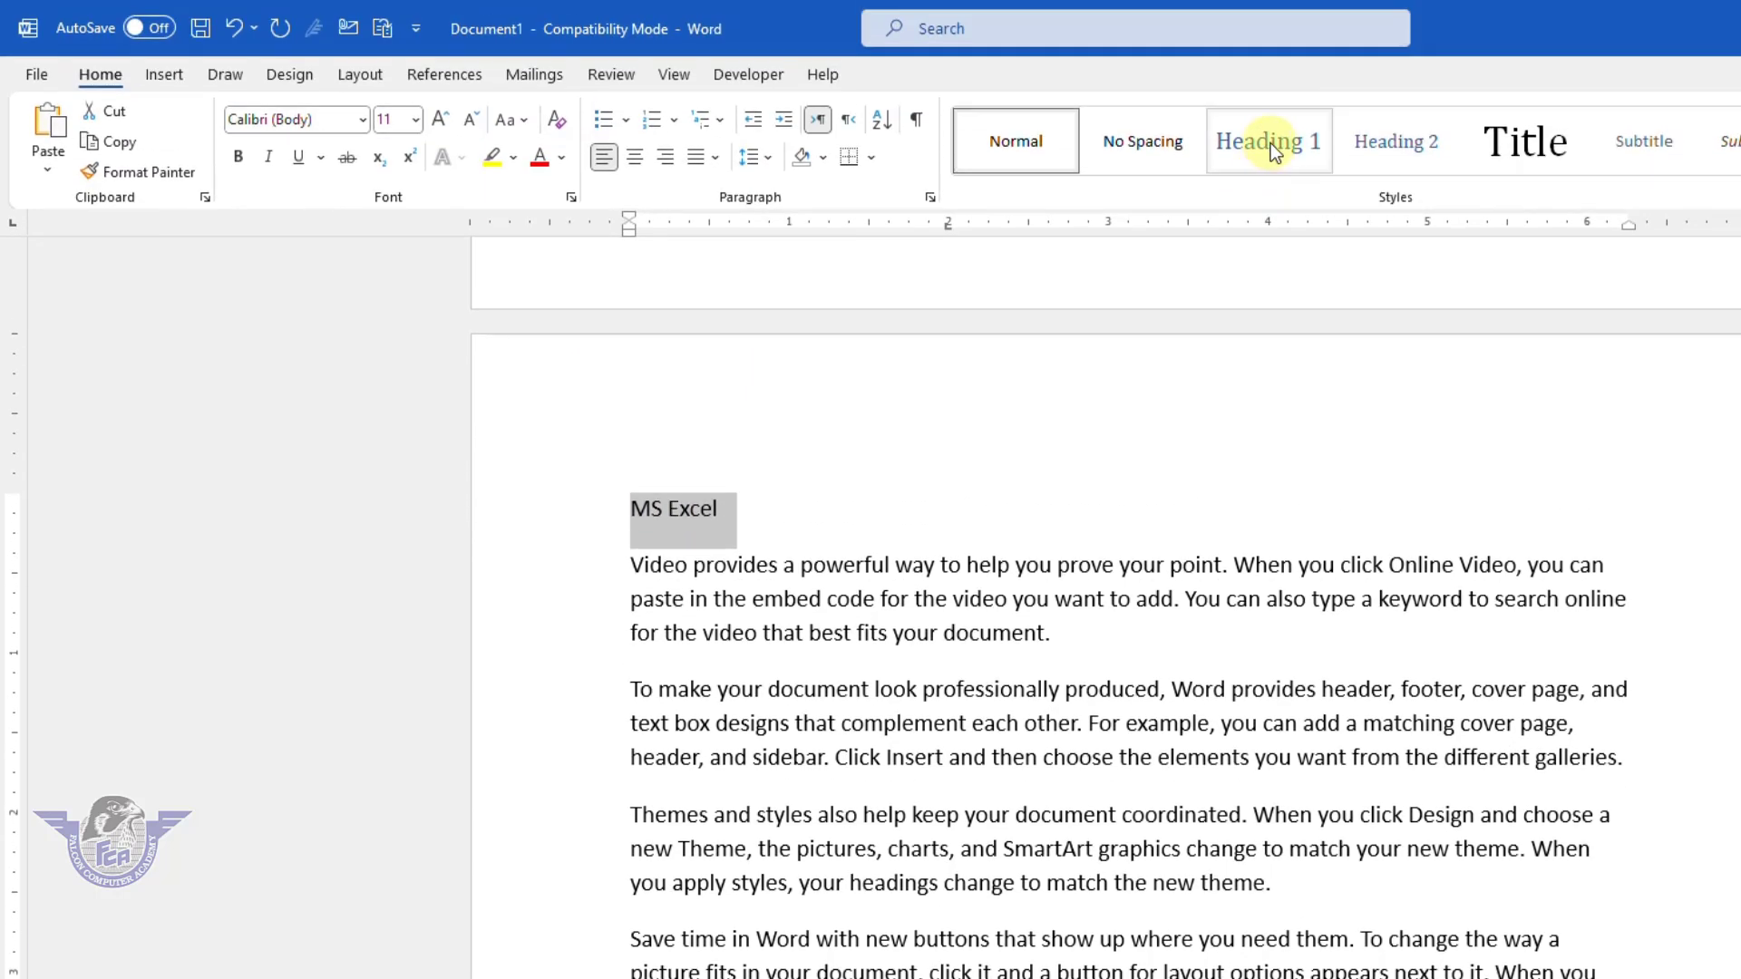
left_click(1267, 142)
scroll(1063, 696, "up", 3)
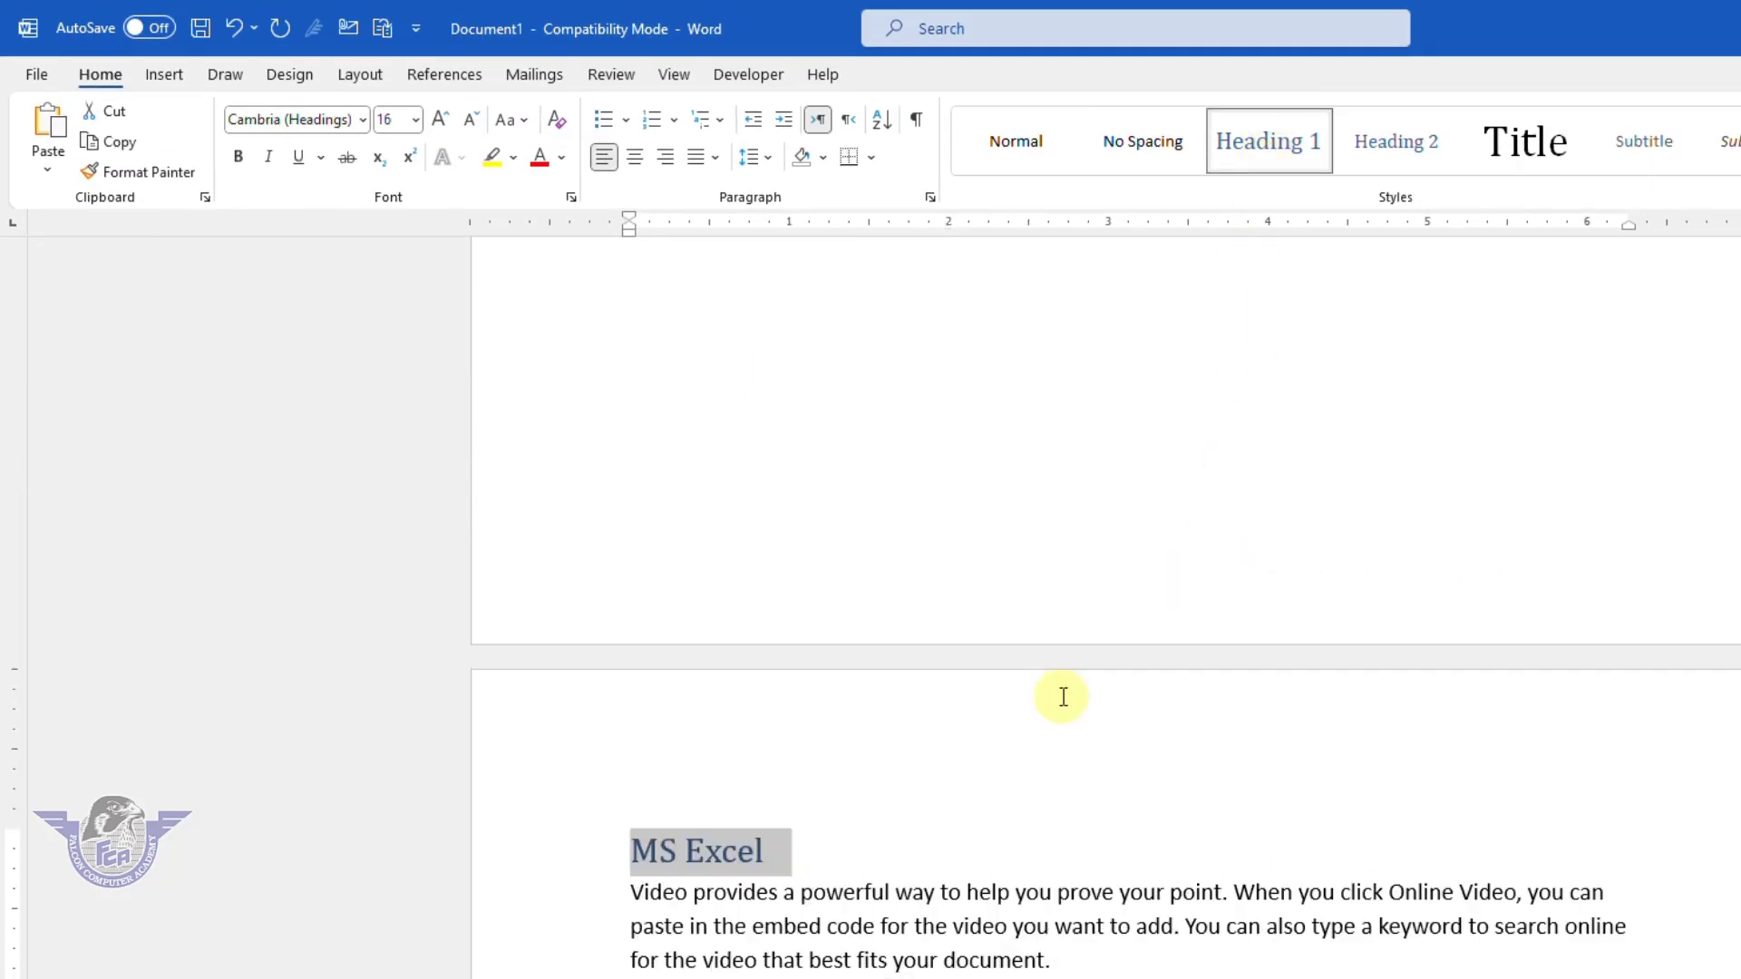
scroll(1063, 697, "down", 9)
scroll(1063, 696, "down", 8)
scroll(1063, 697, "down", 8)
scroll(1061, 696, "down", 8)
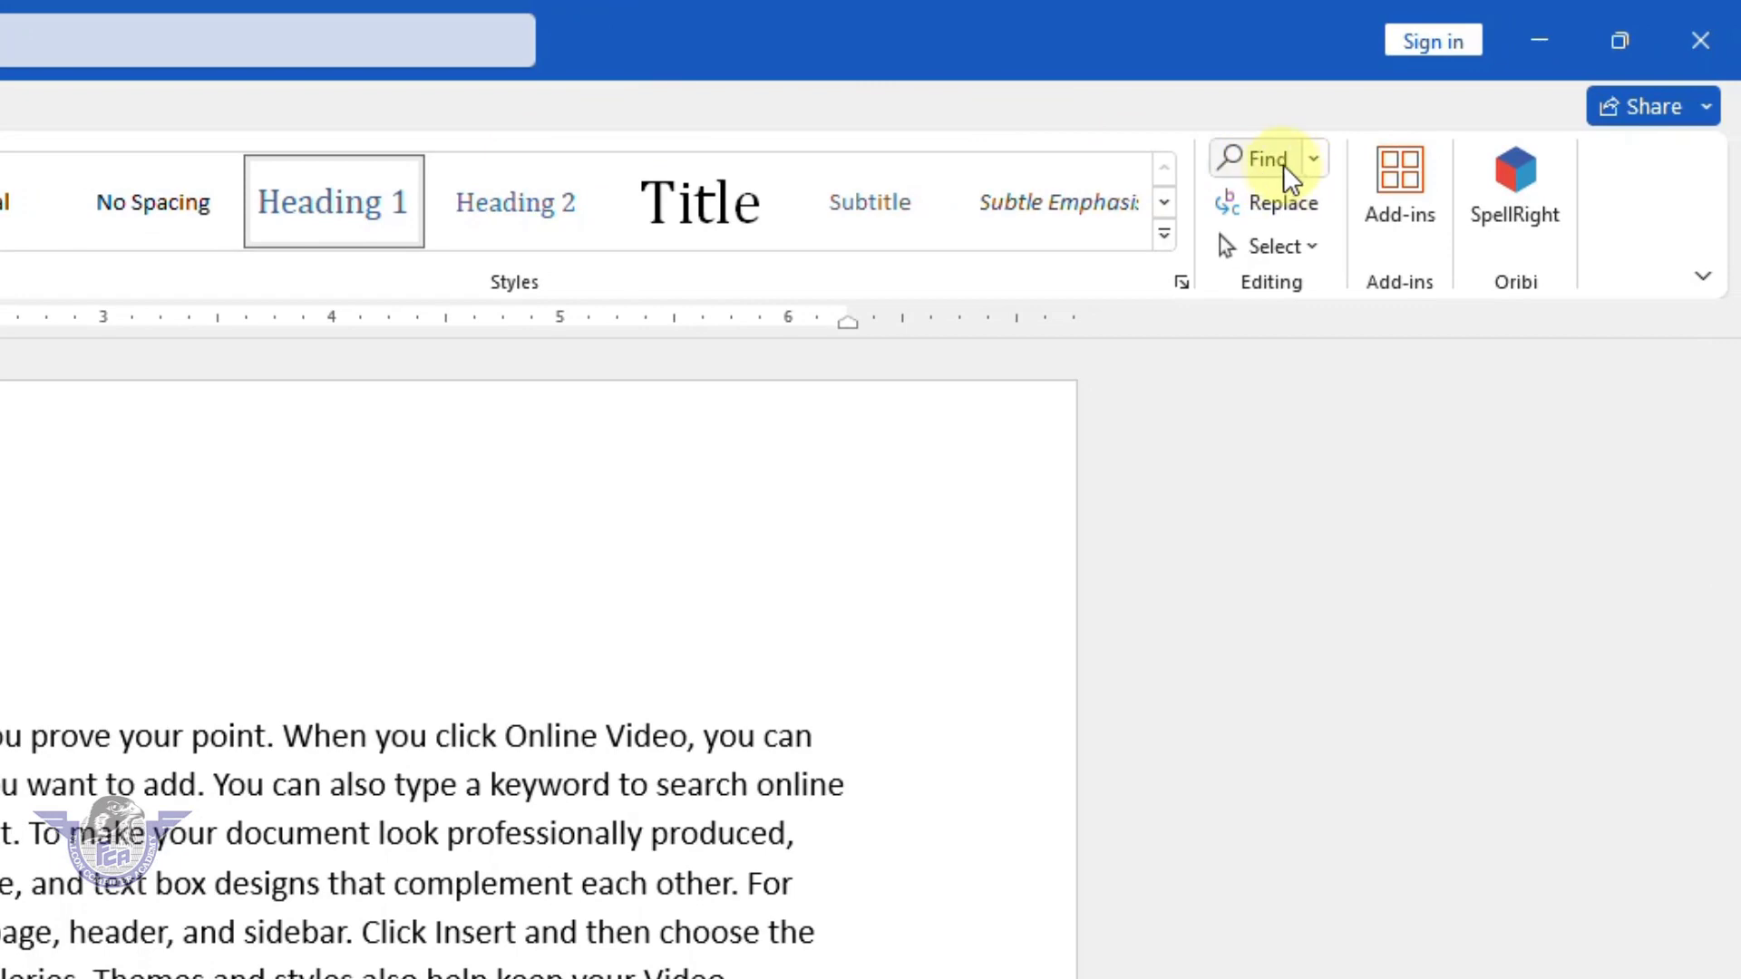
Step: In the Navigation pane's Headings list, jump to Office management, MS Word, then MS Excel
left_click(1263, 162)
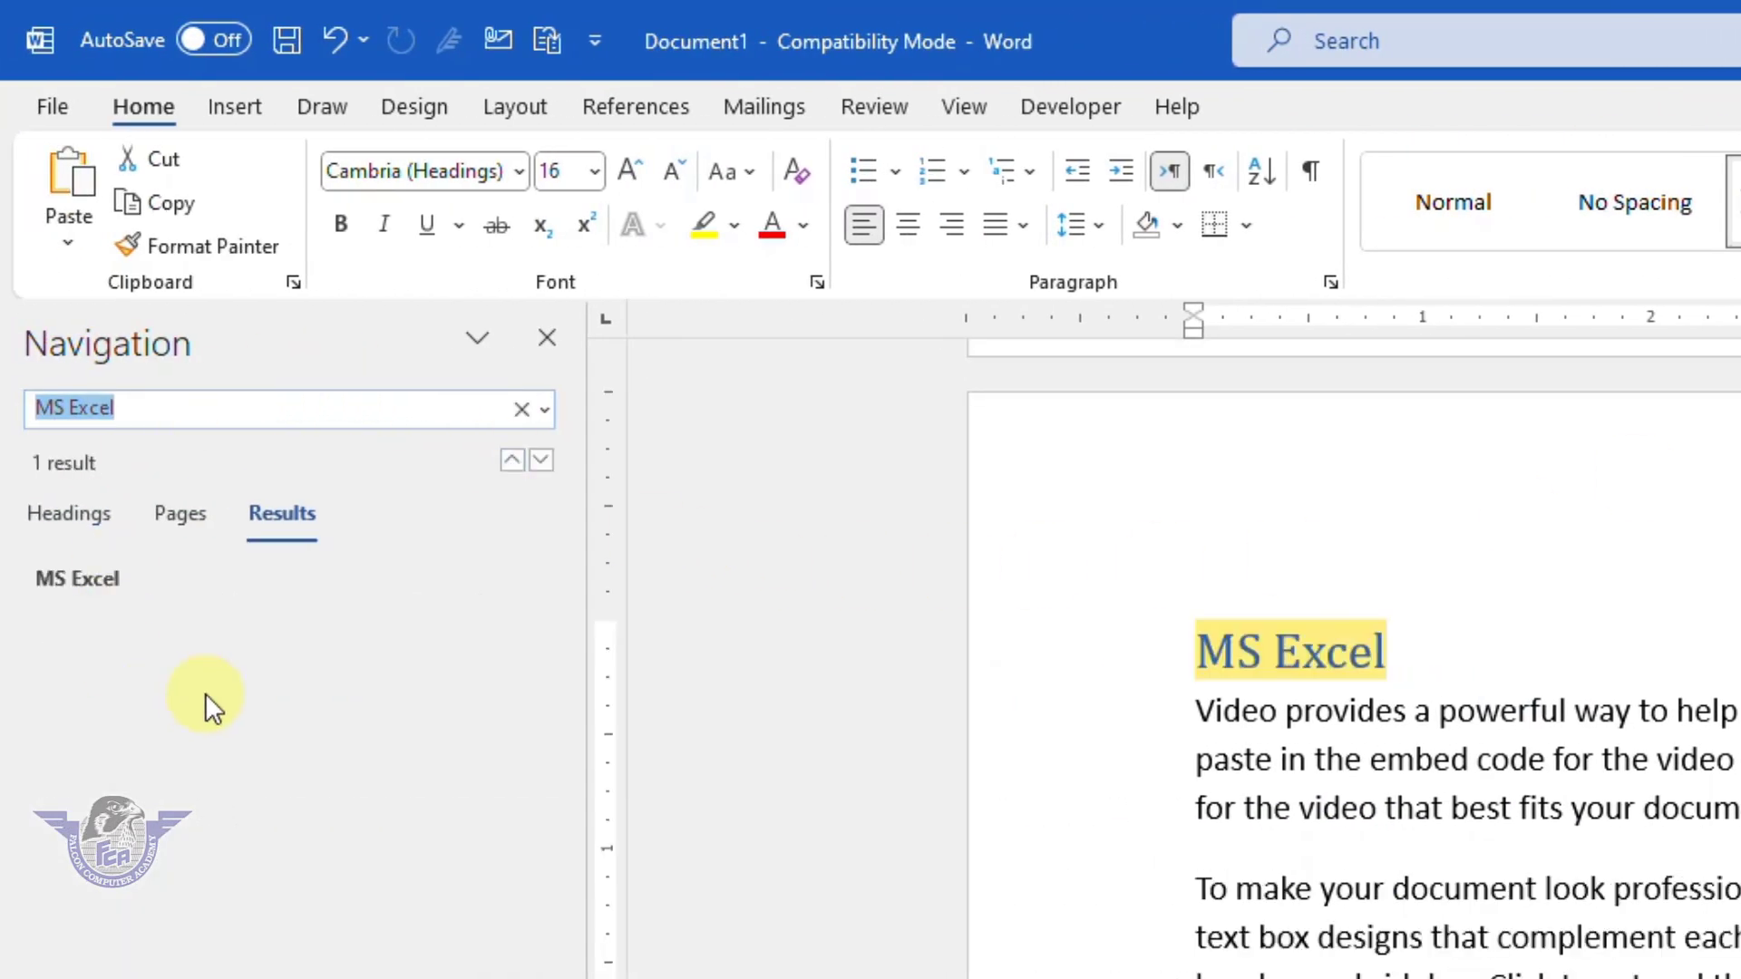
left_click(70, 524)
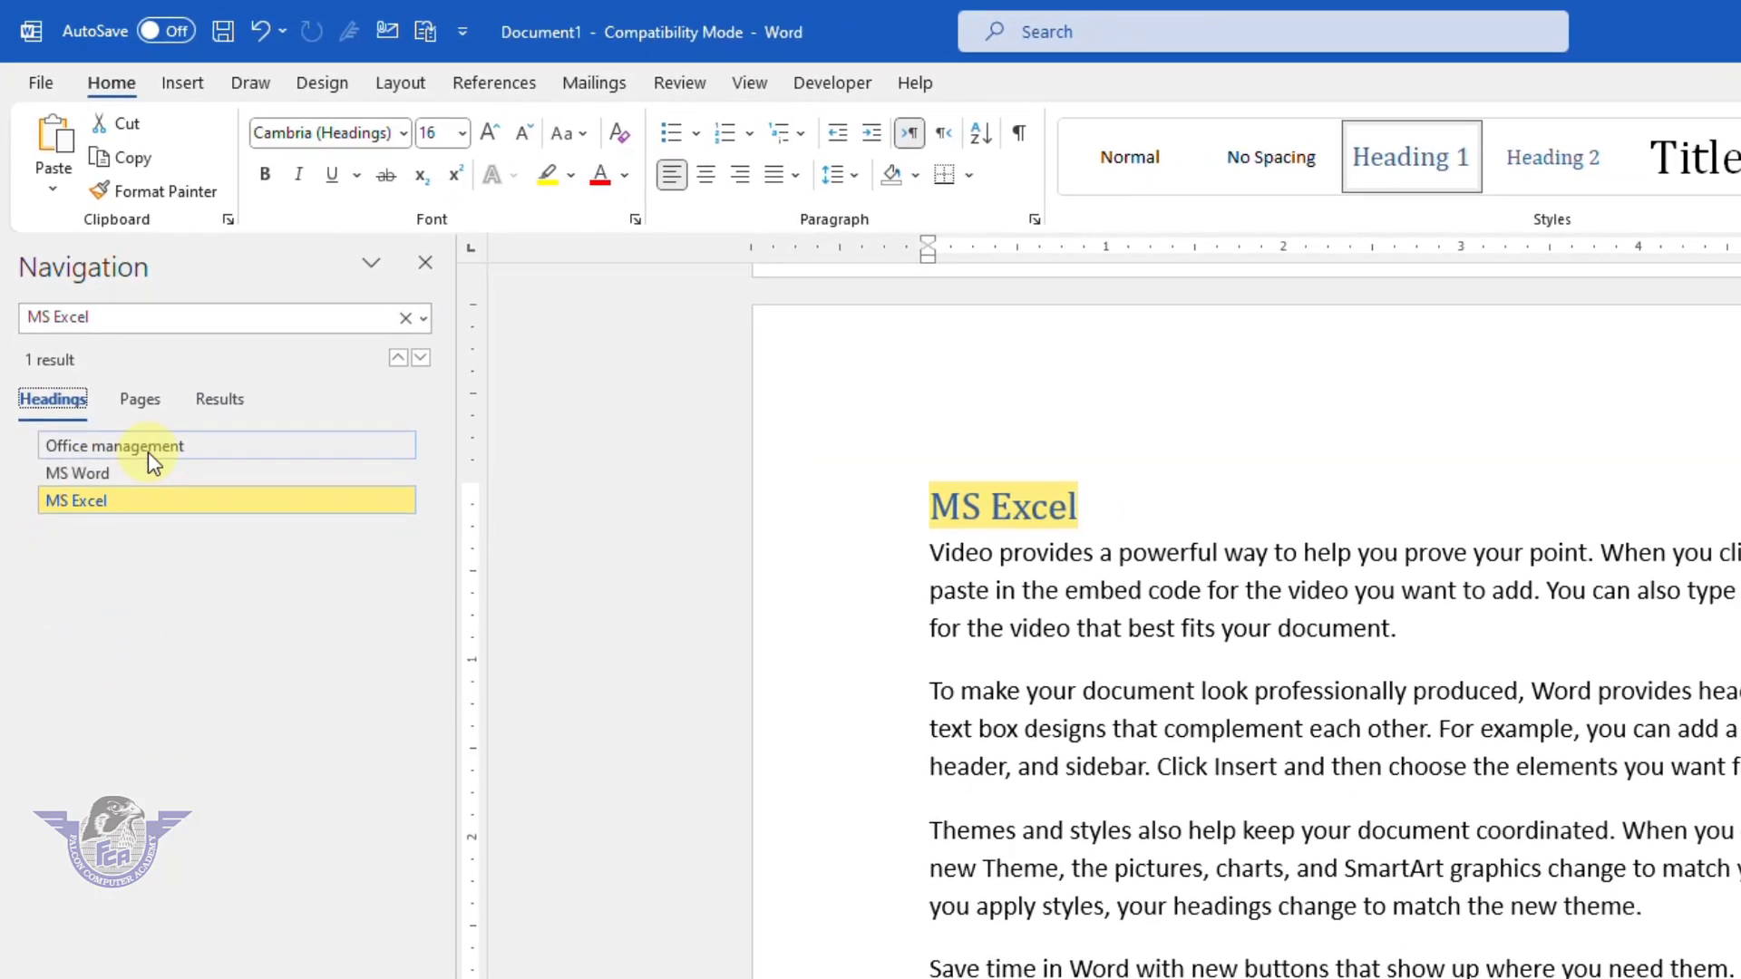
left_click(149, 452)
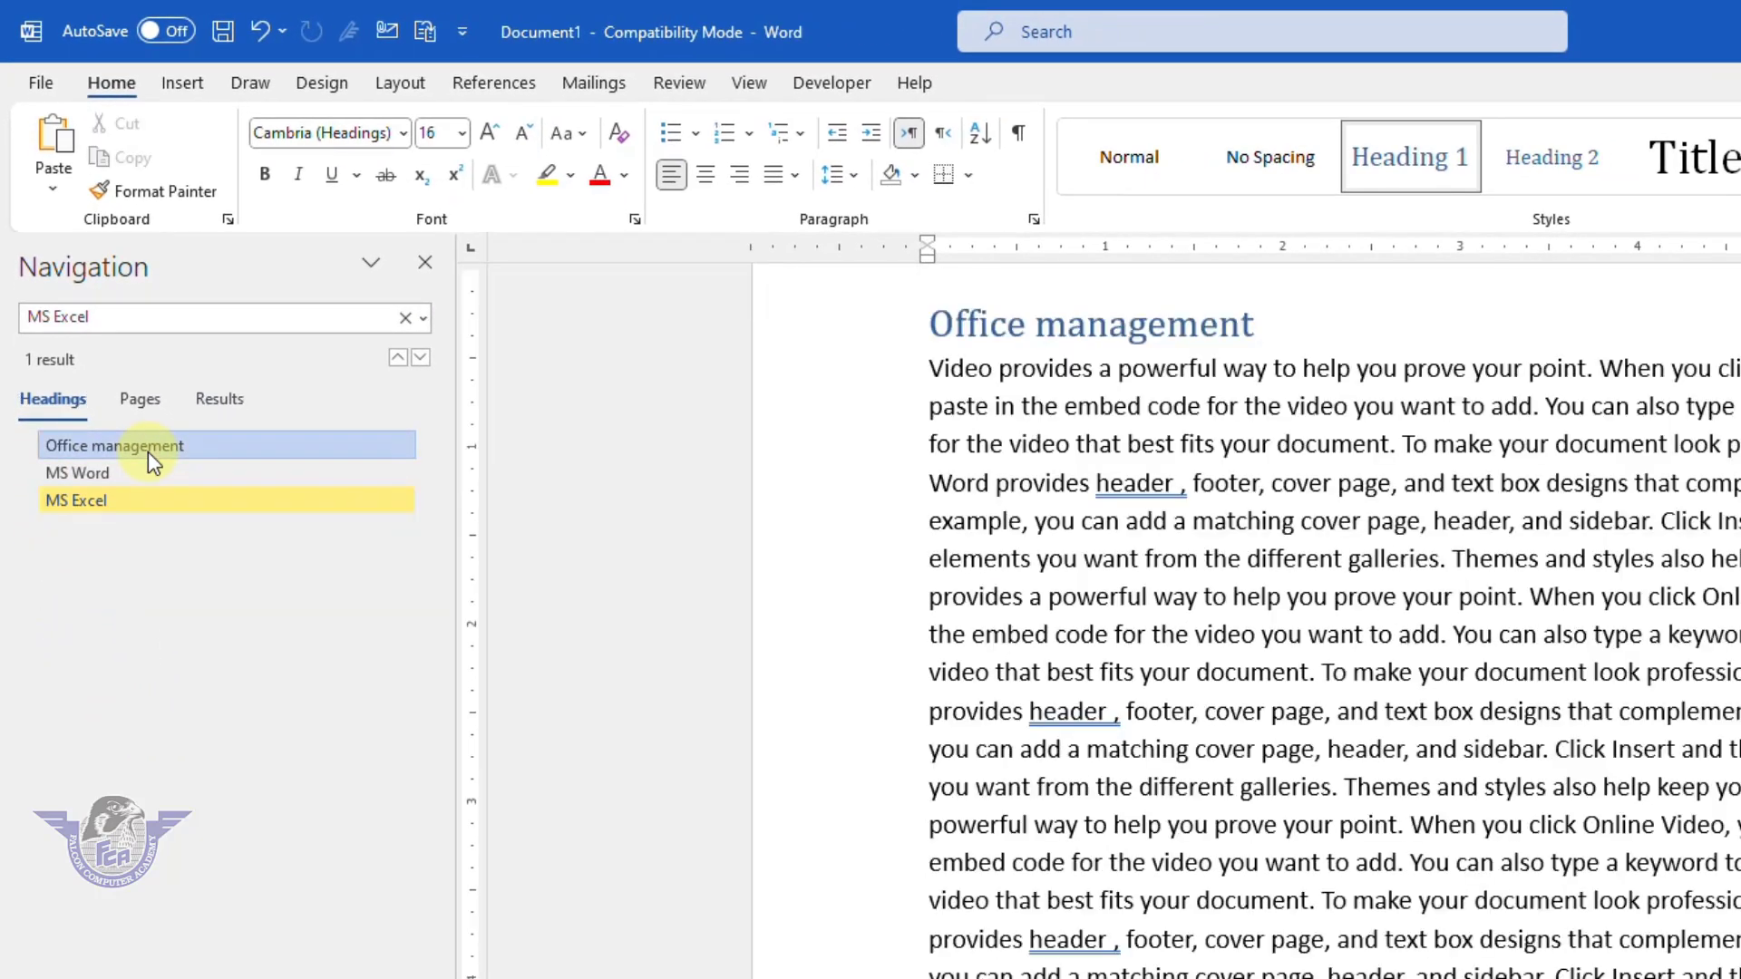
left_click(107, 476)
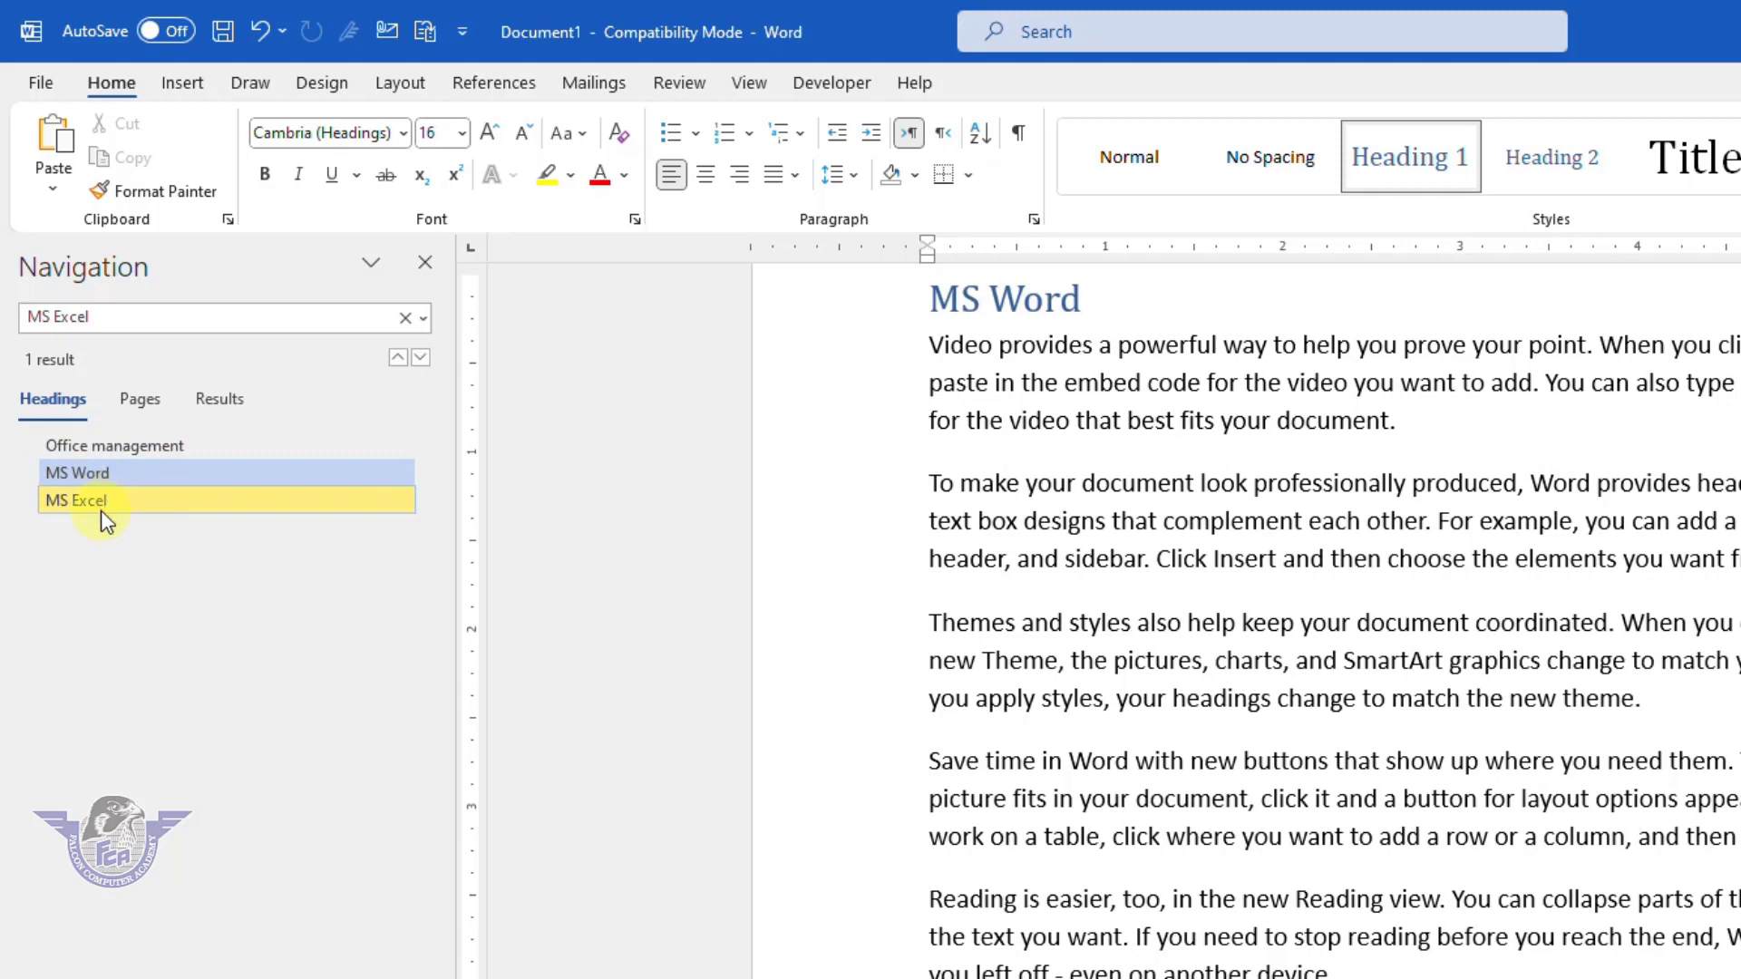
left_click(100, 508)
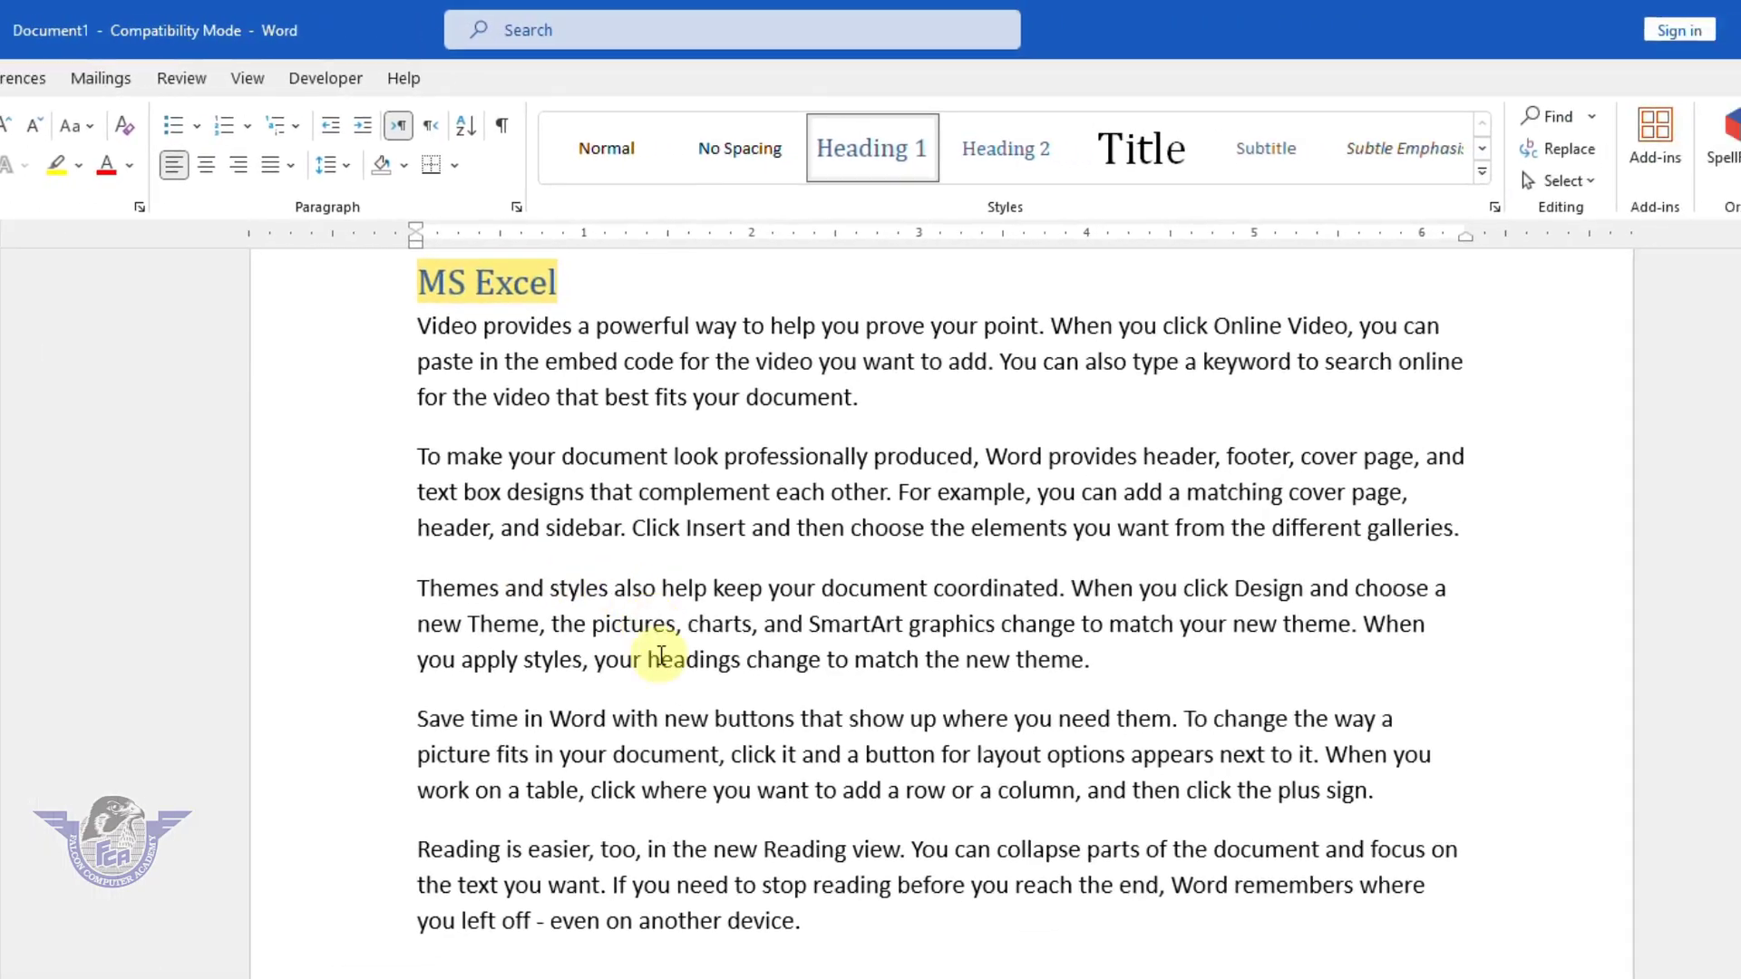
Step: Select the MS Excel section and move it up with Alt+Shift+Up
left_click(905, 884)
mouse_move(828, 932)
left_mouse_down()
mouse_move(459, 506)
mouse_move(399, 326)
left_mouse_up()
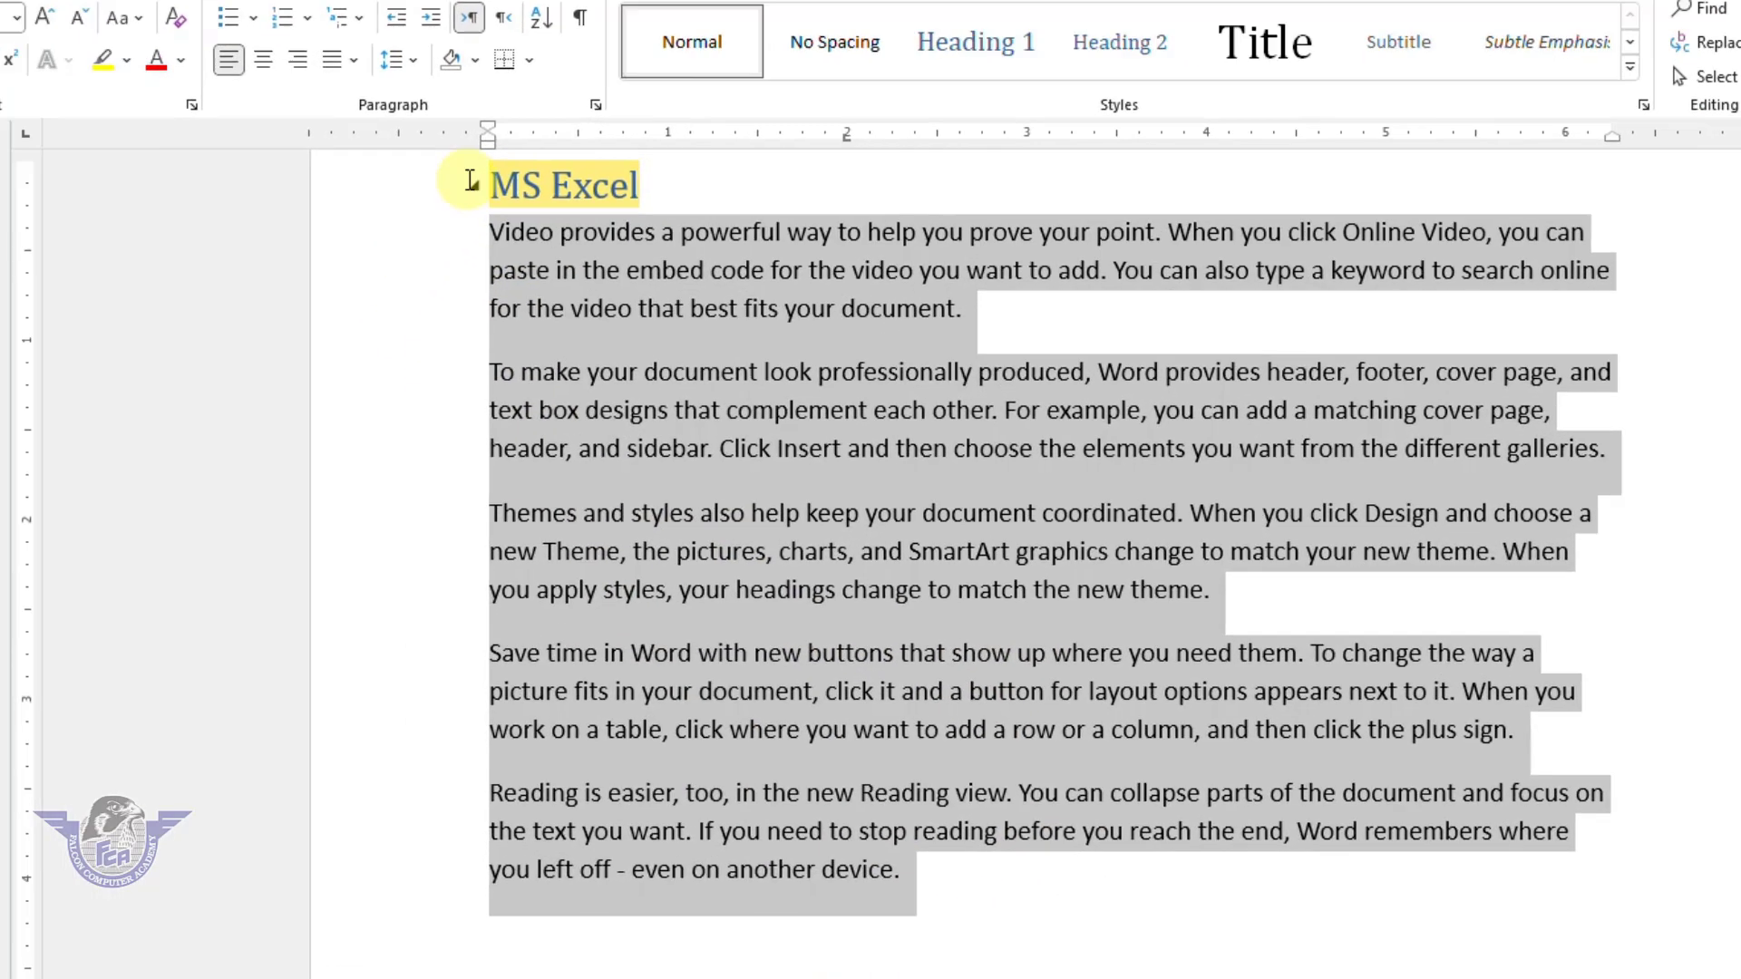
scroll(870, 399, "up", 5)
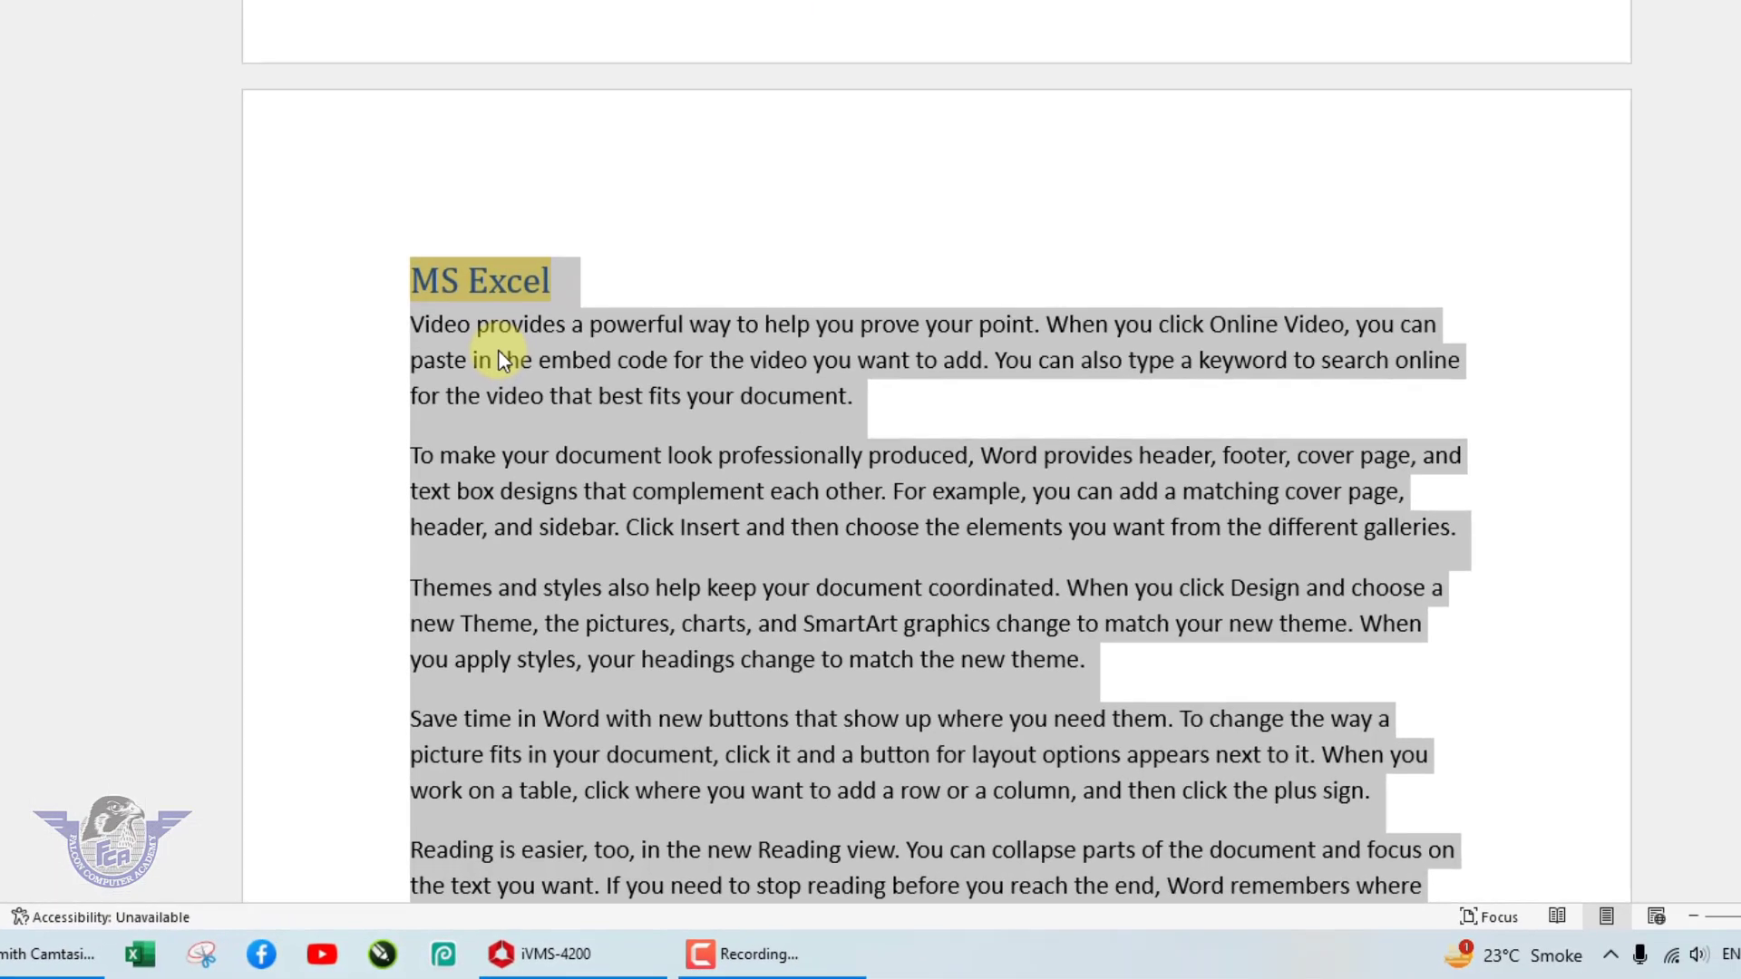
key("alt+shift+Up")
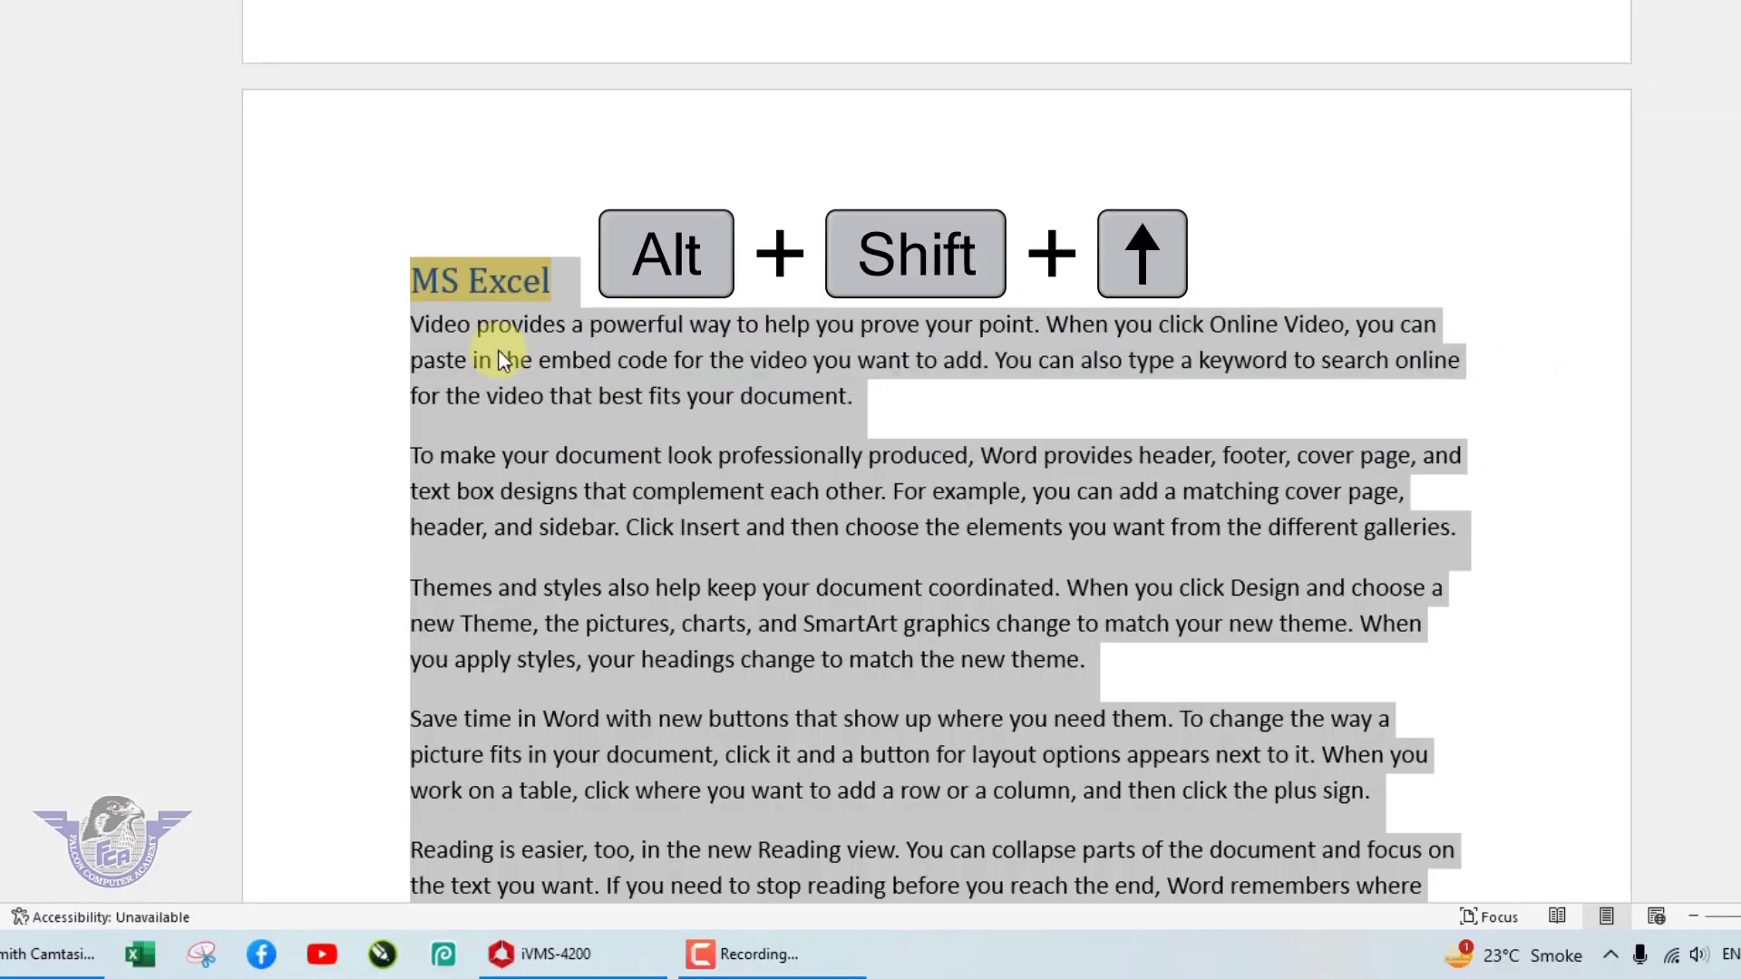
scroll(490, 363, "down", 10)
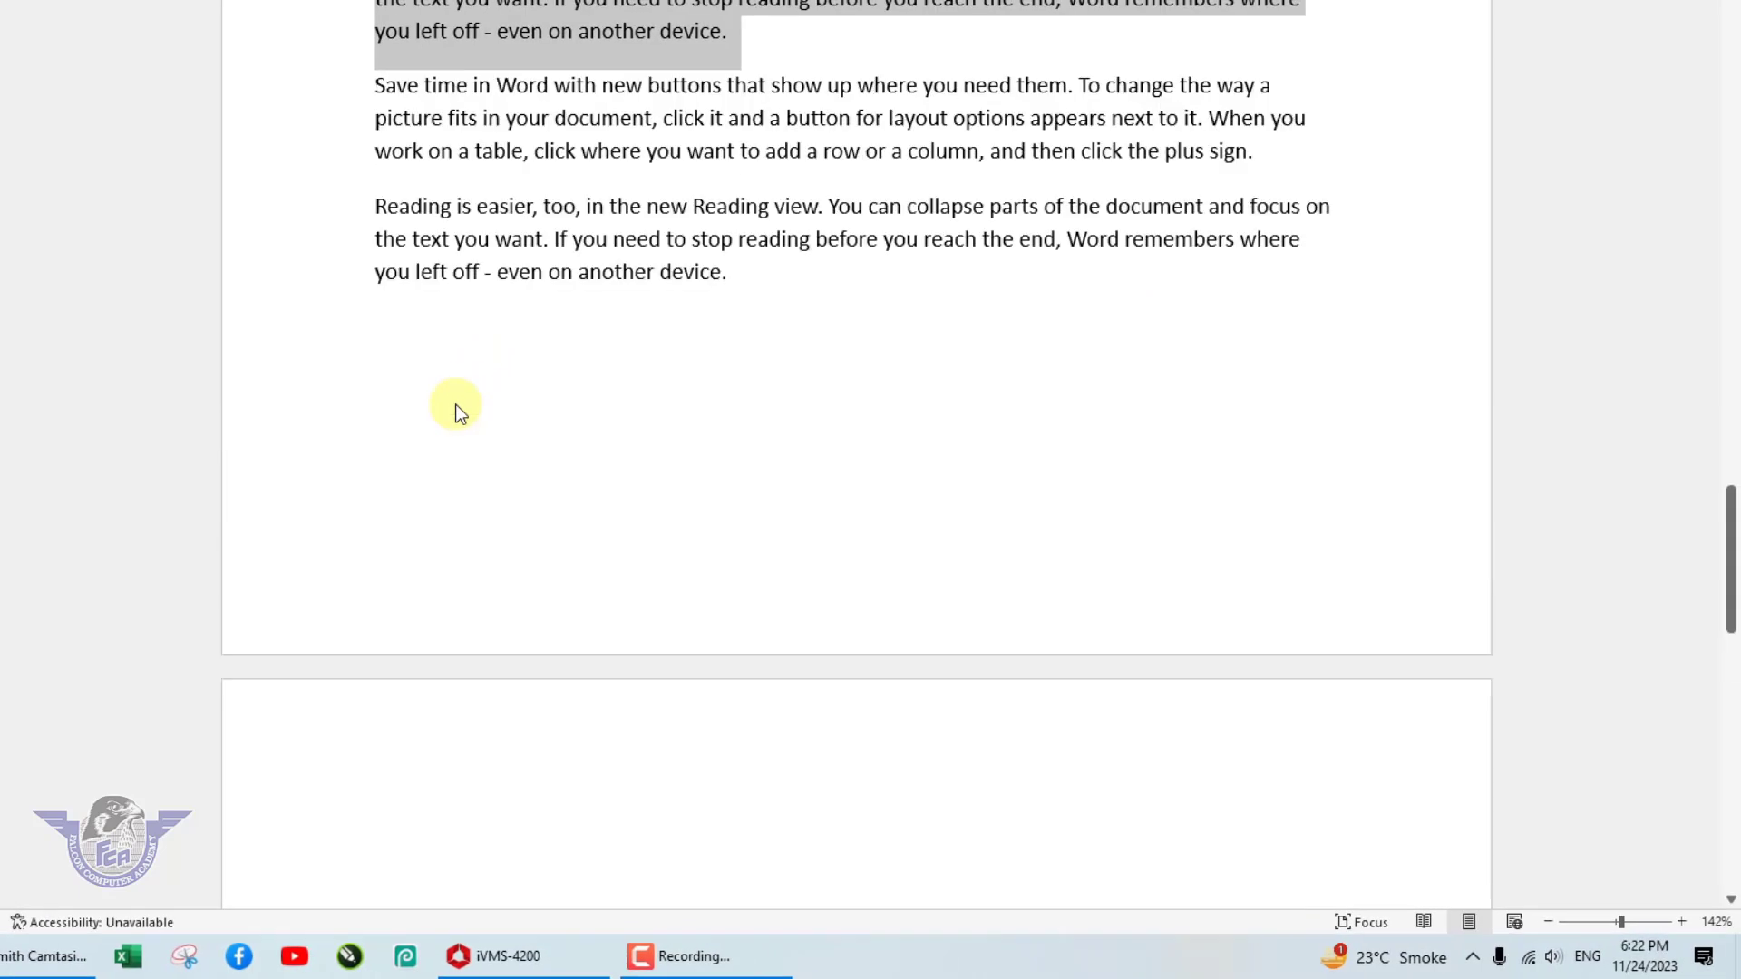
Step: Undo and redo the change so MS Excel stays above Office management, then deselect
key("ctrl+z")
key("ctrl+z")
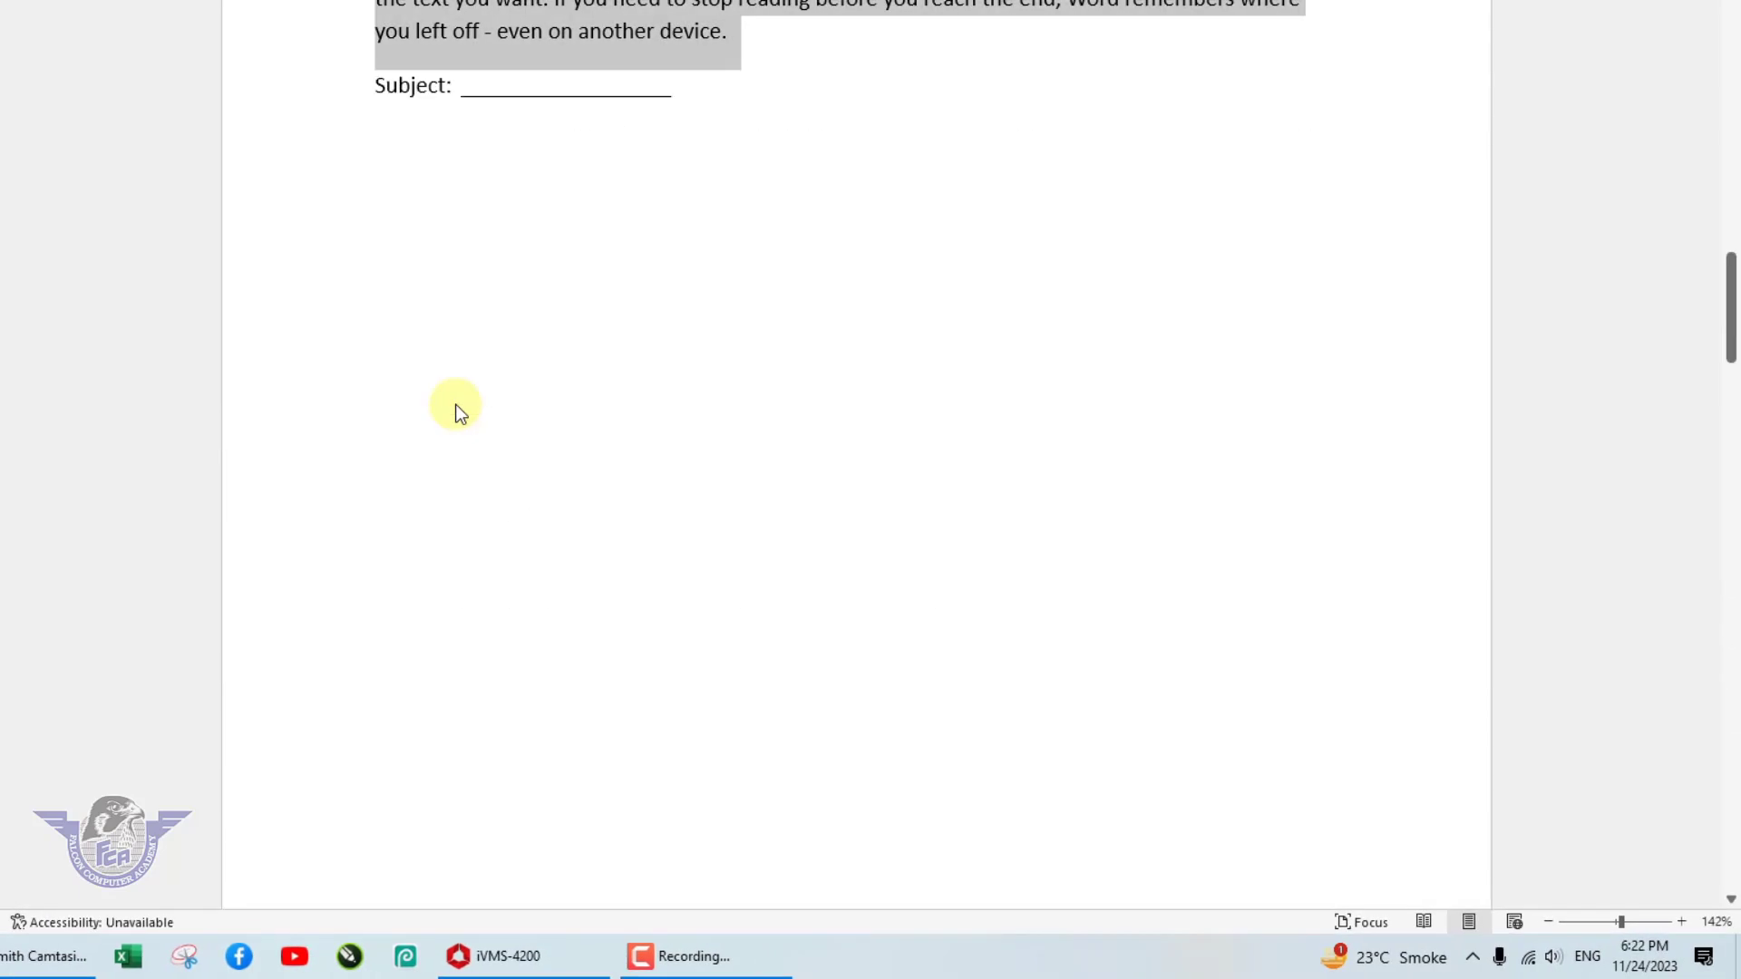
key("ctrl+y")
key("ctrl+y")
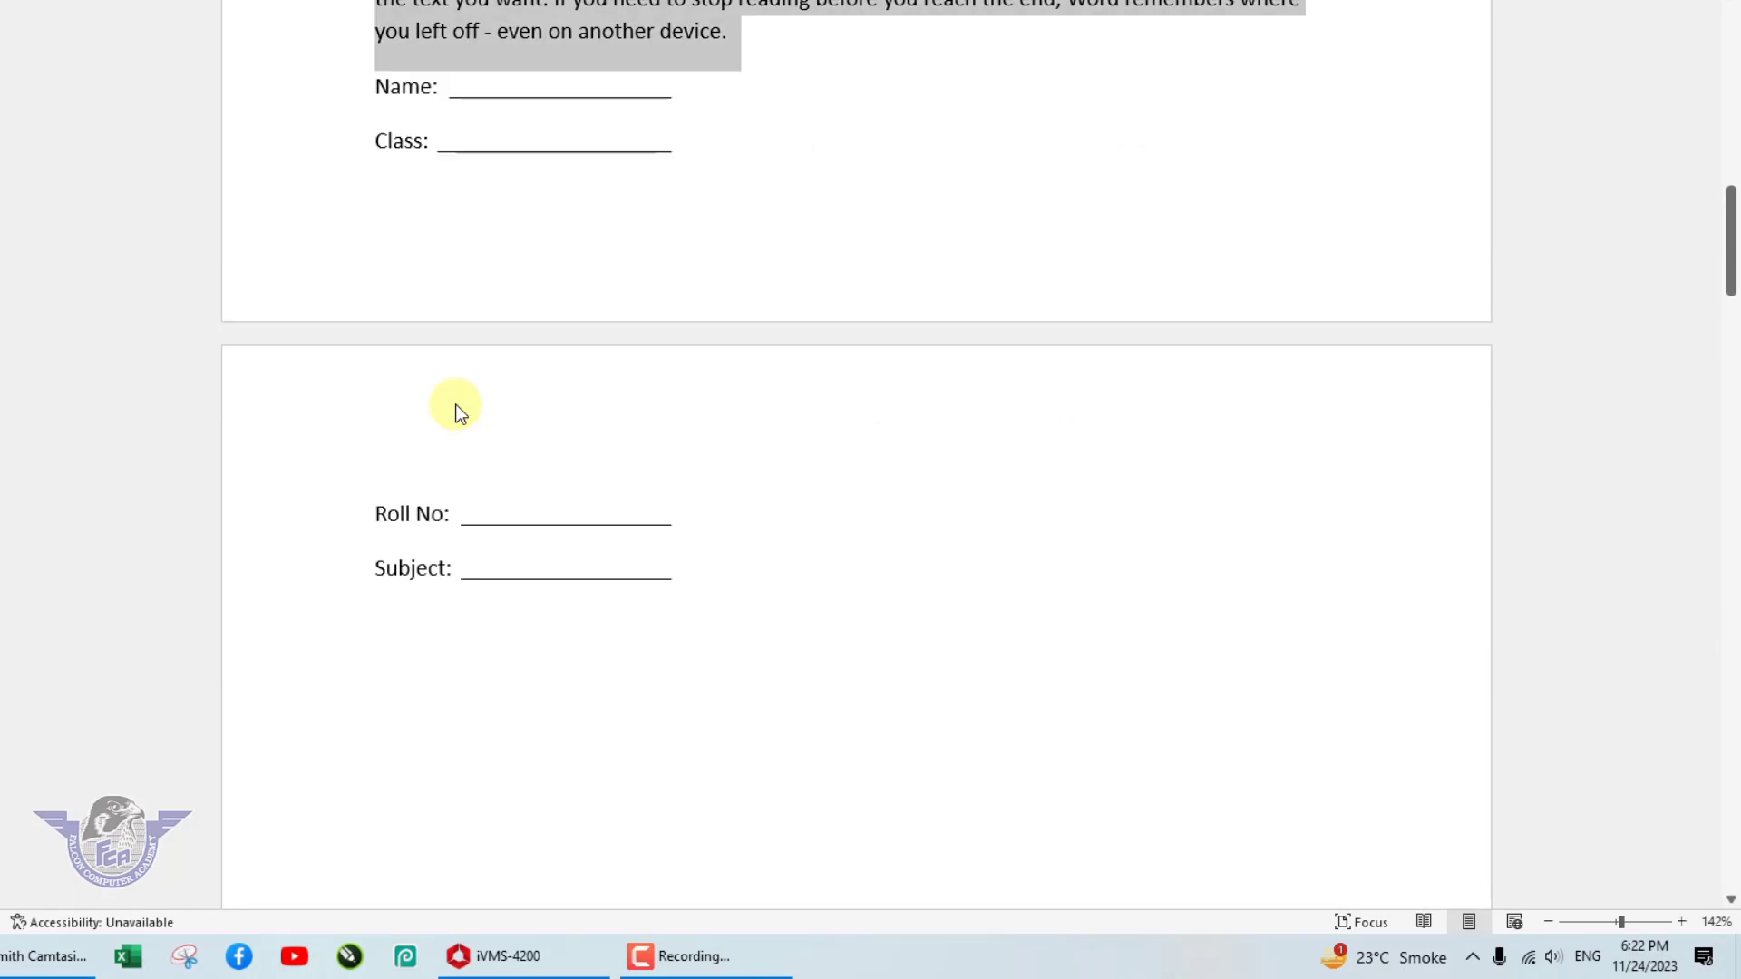
key("ctrl+y")
key("ctrl+y")
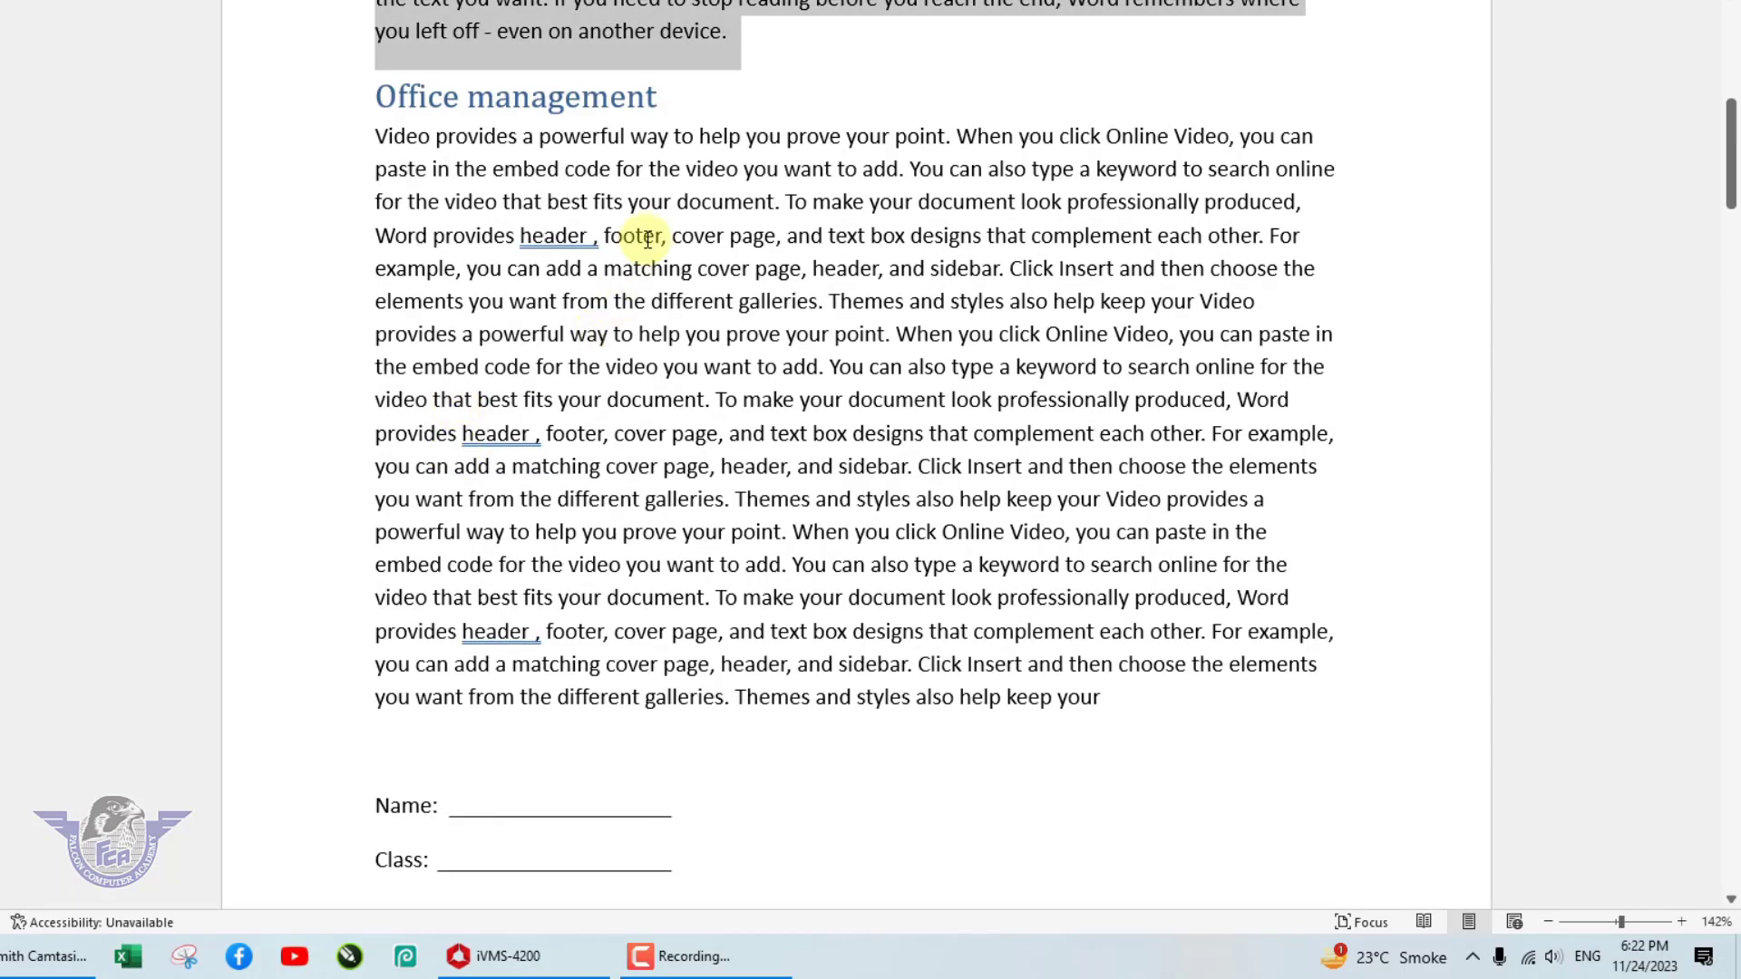
scroll(646, 240, "up", 6)
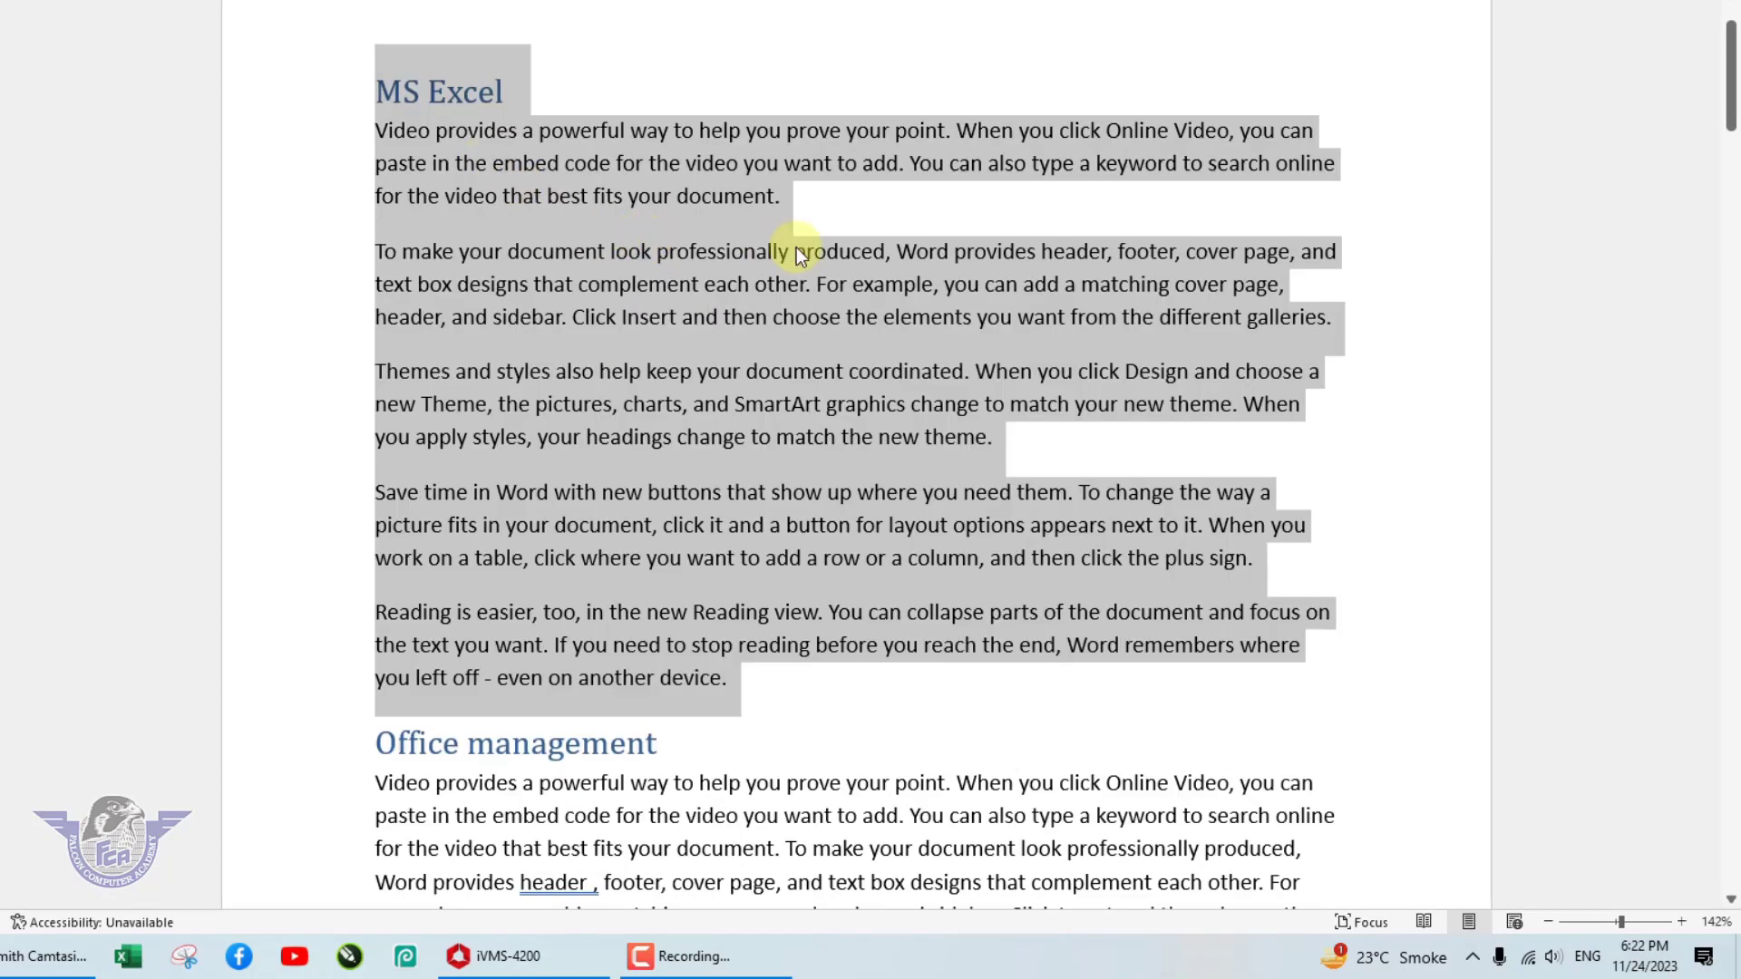
left_click(558, 442)
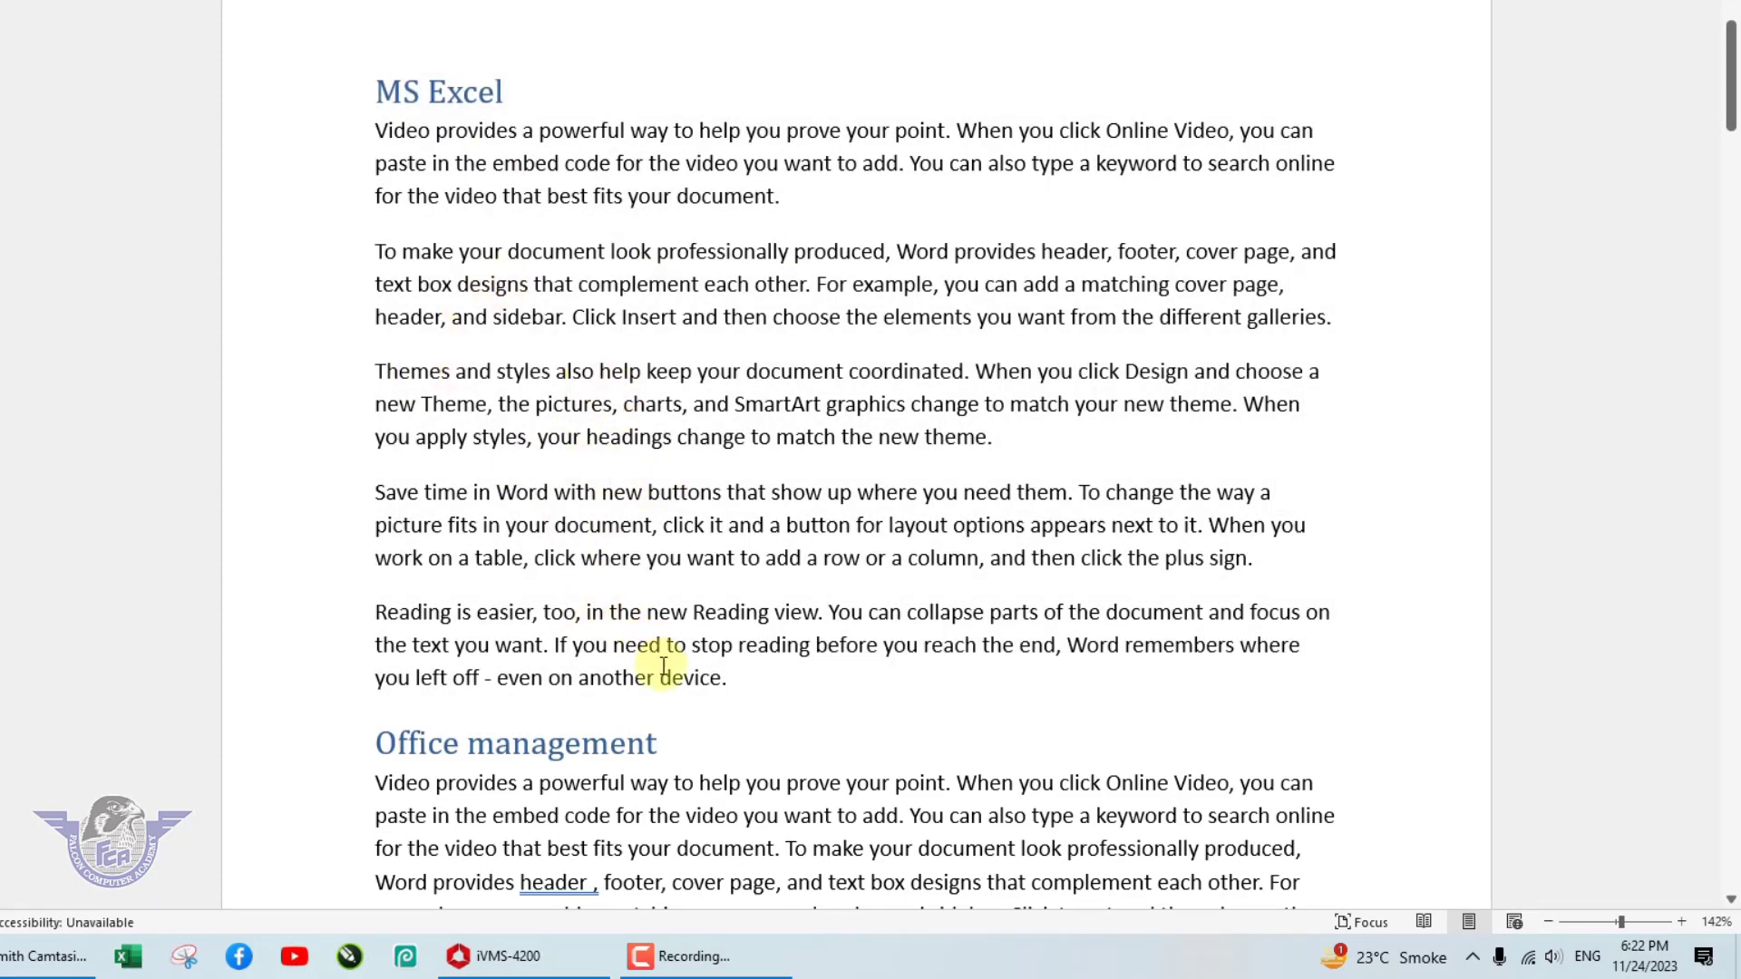
Step: Shift the 'Reading is easier' paragraph with Alt+Shift+Up/Down until it sits above 'Save time in Word'
left_click_drag(742, 682, 368, 624)
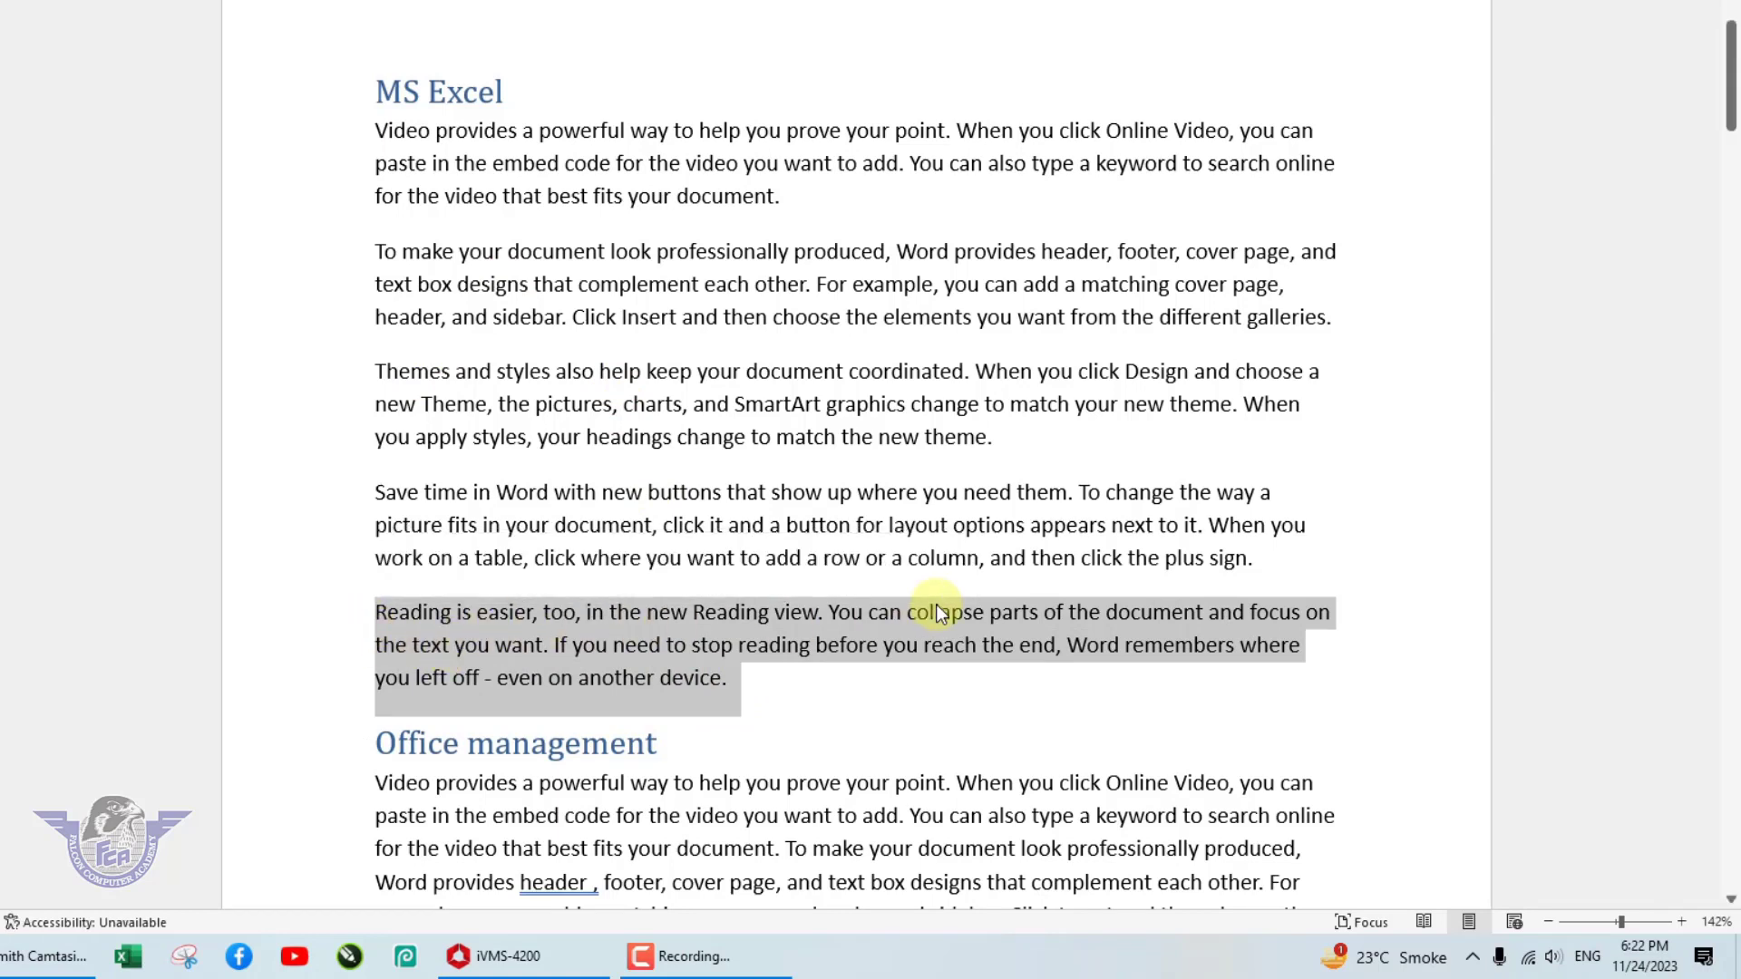
key("alt+shift+Up")
key("alt+shift+Up")
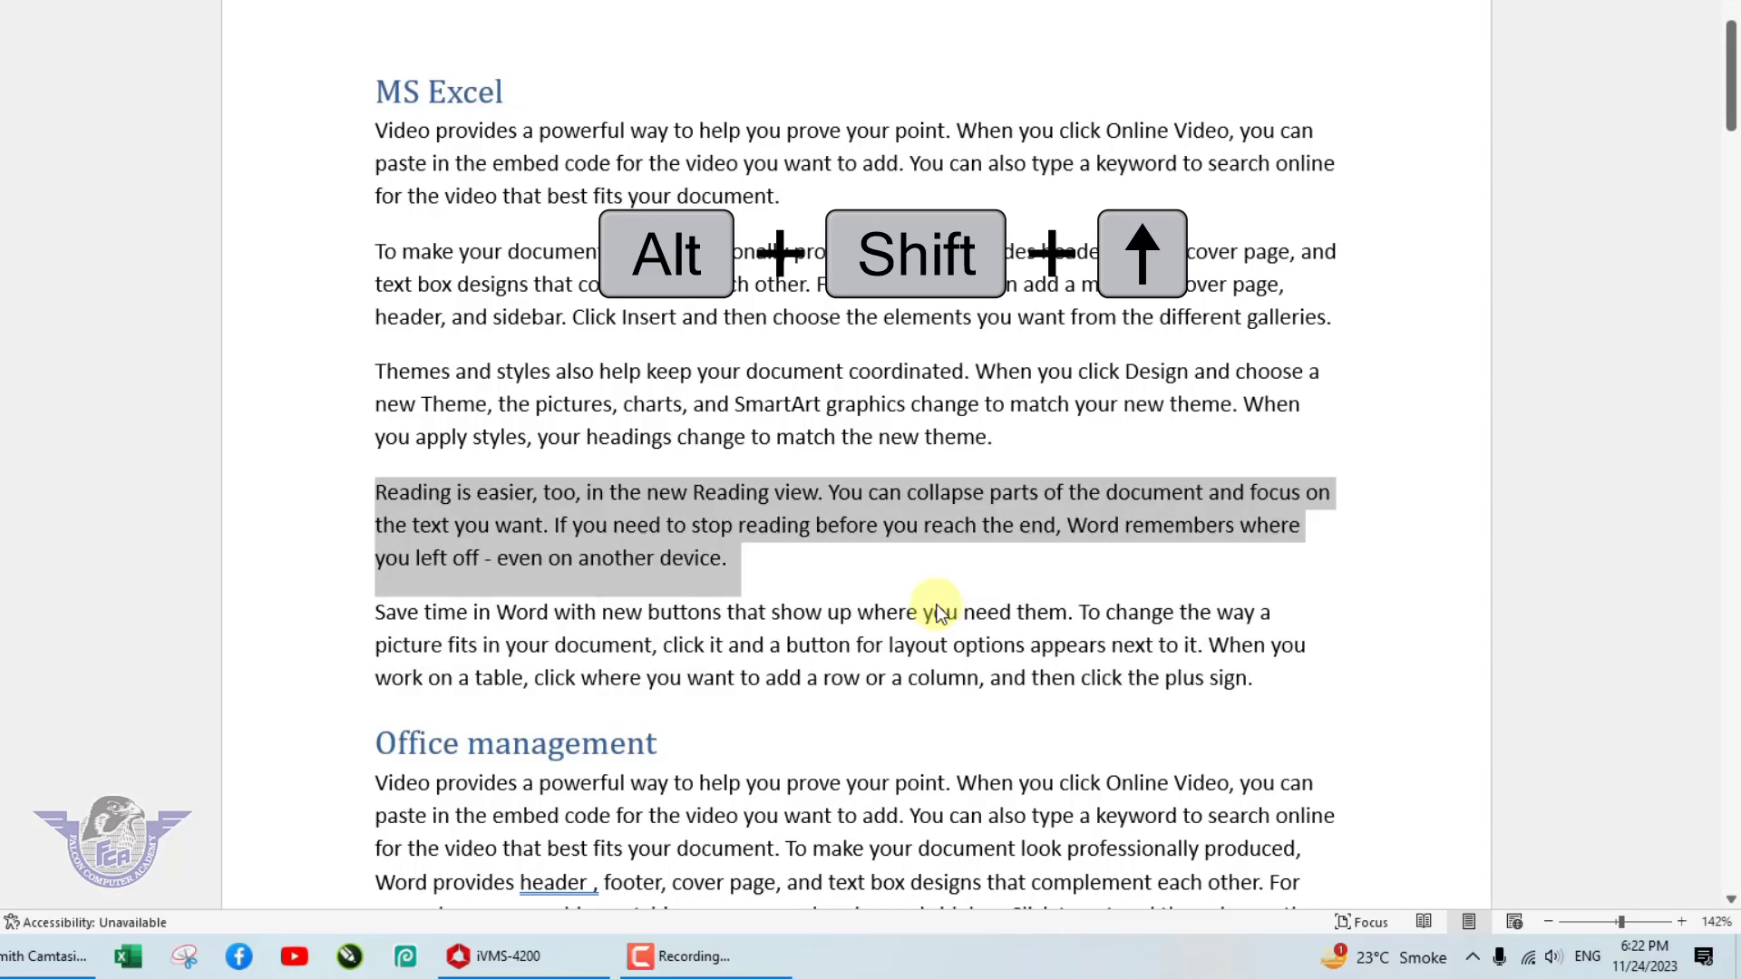
key("alt+shift+Up")
key("alt+shift+Up")
key("alt+shift+Up")
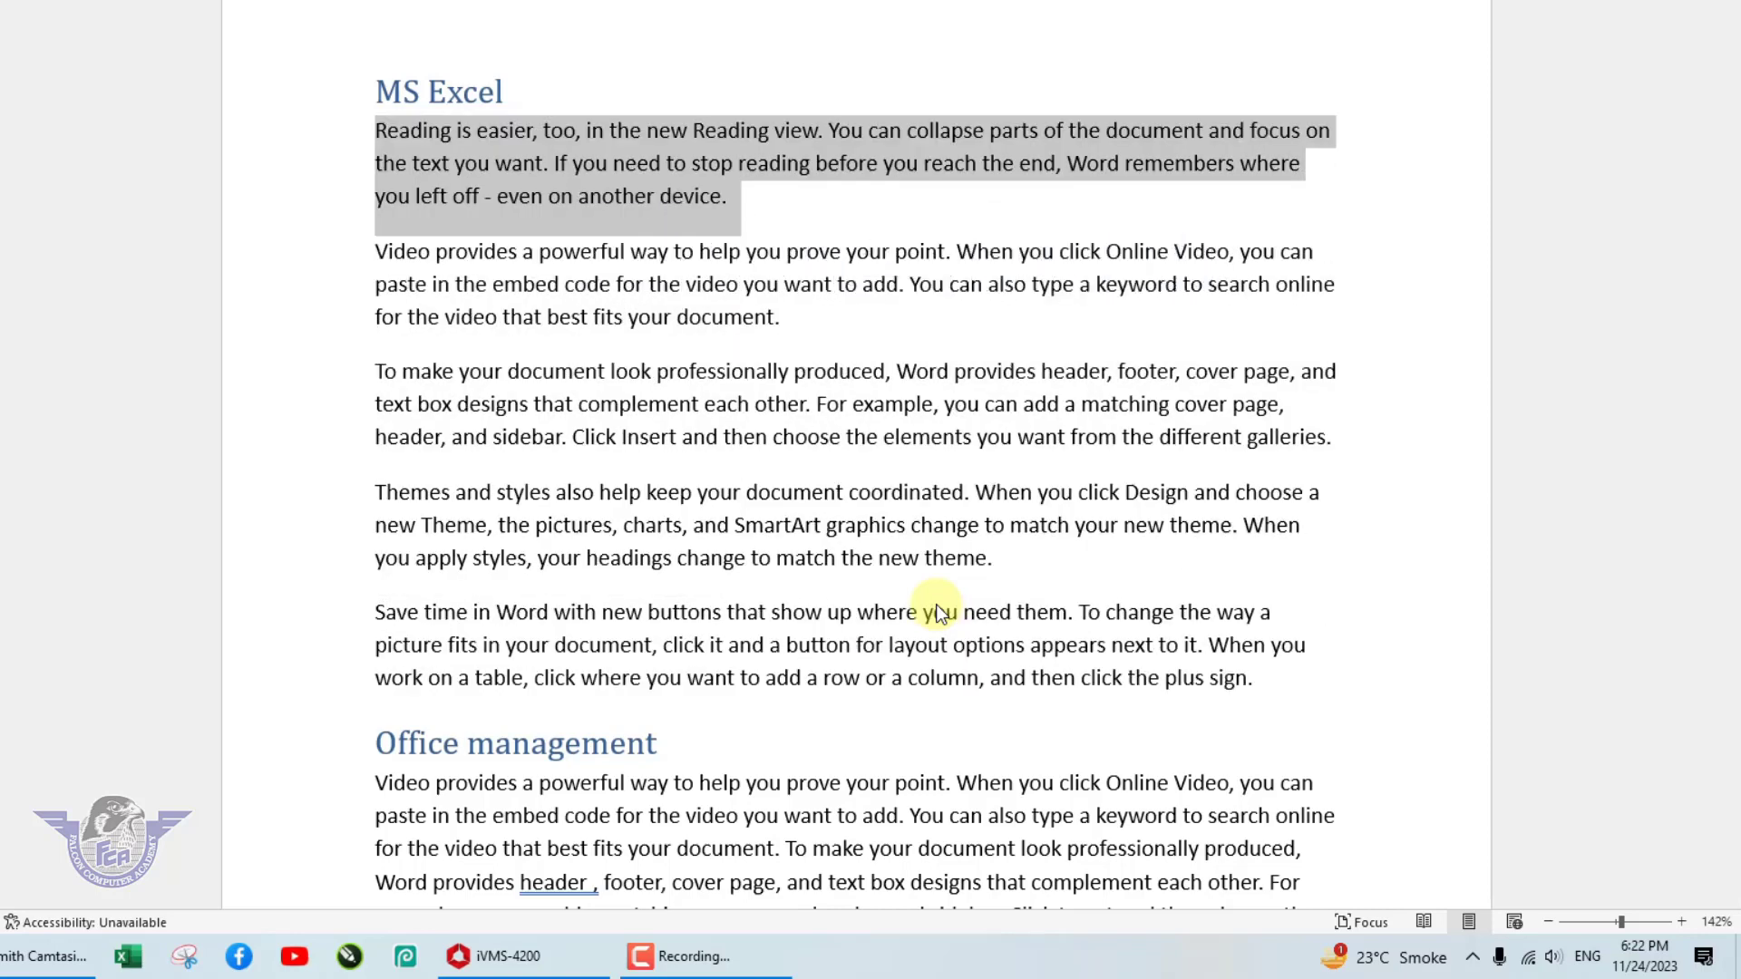
key("alt+shift+Down")
key("alt+shift+Down")
key("alt+shift+Down")
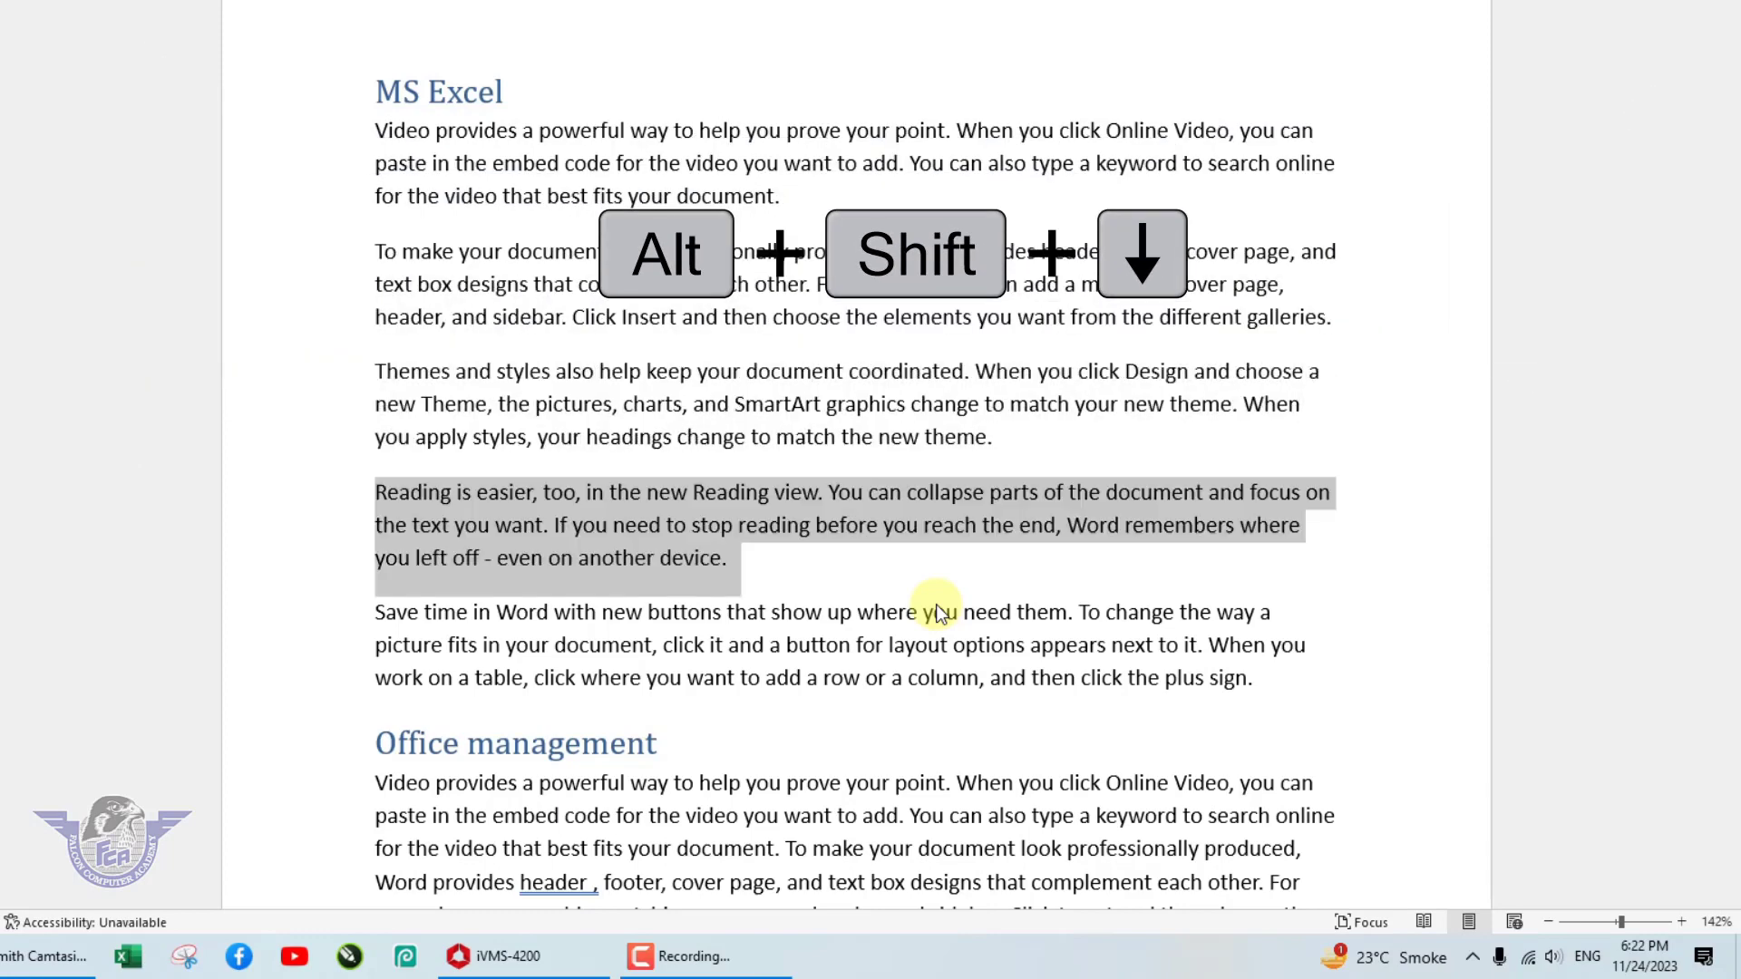
key("alt+shift+Down")
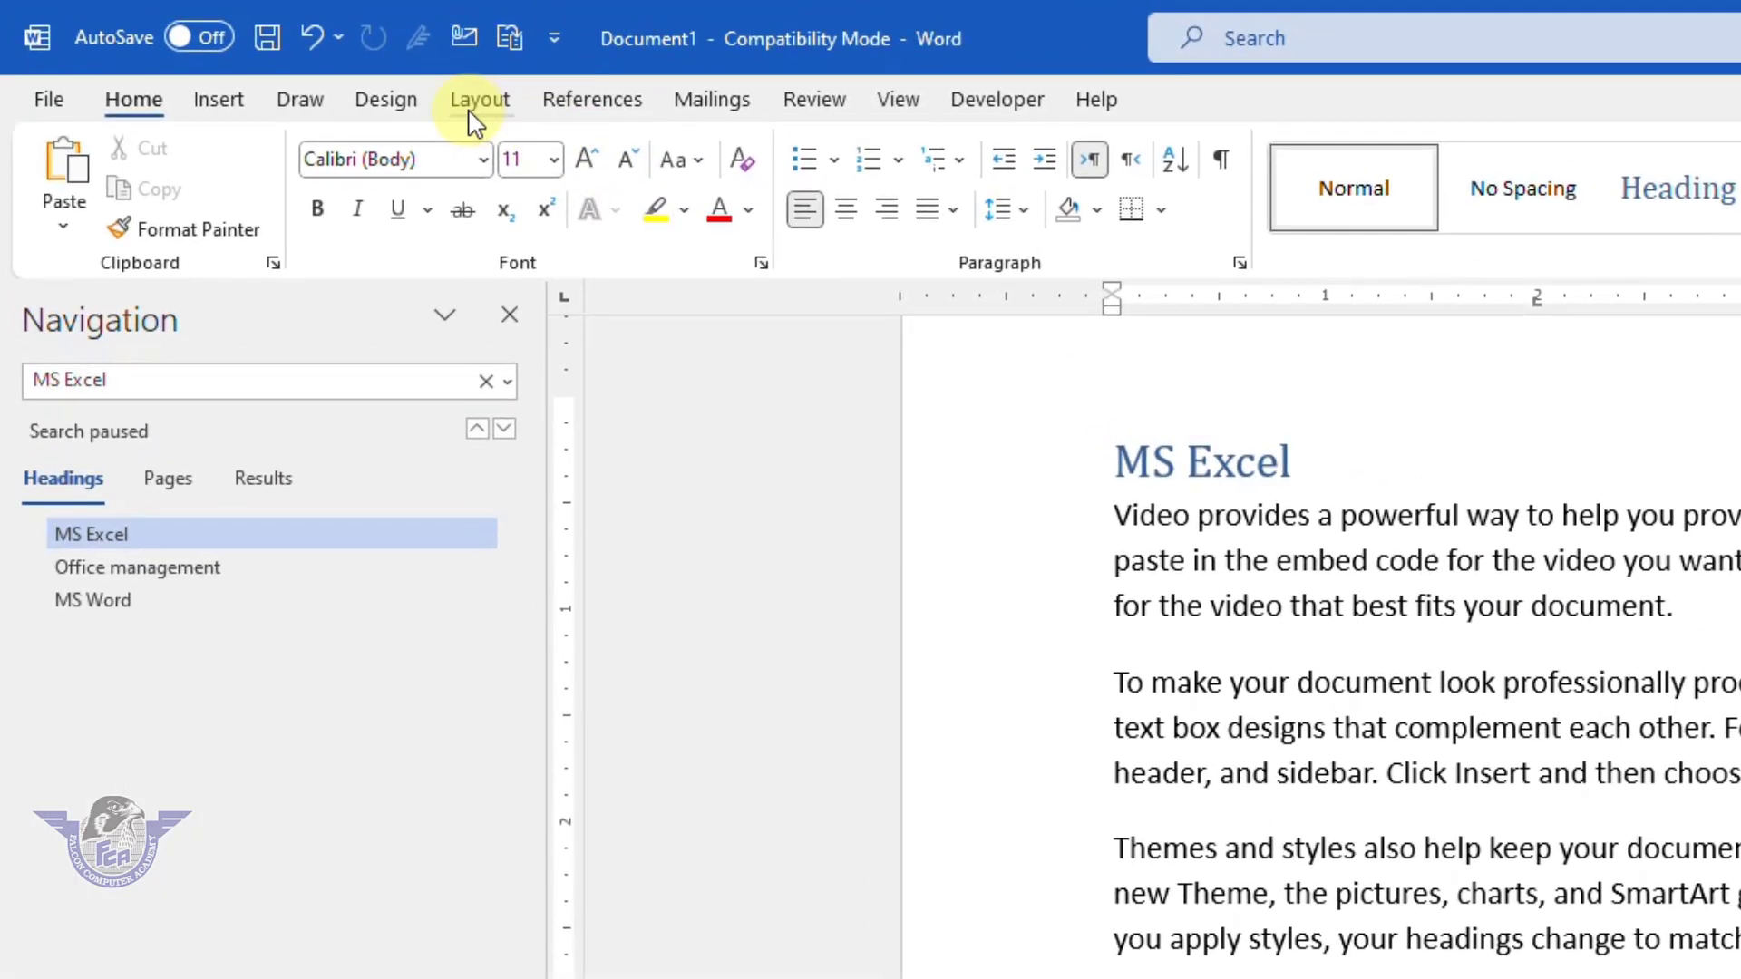
Step: Apply a three-column layout to the document, then undo it
left_click(465, 100)
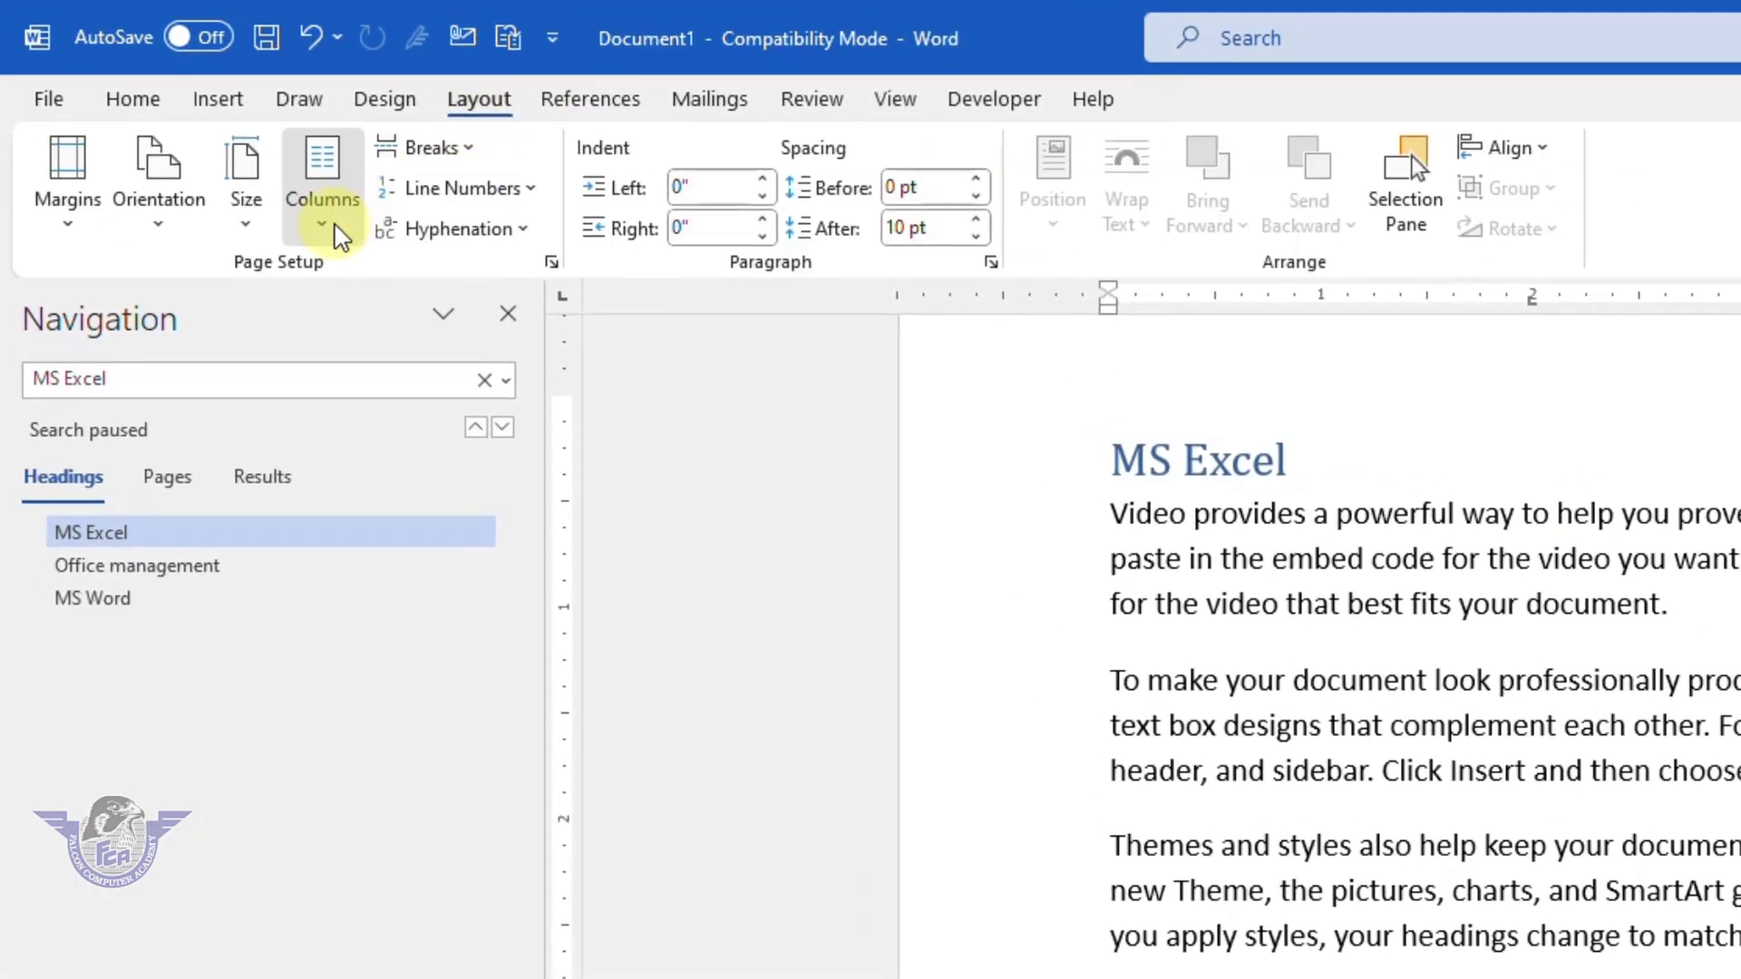
left_click(326, 204)
left_click(253, 279)
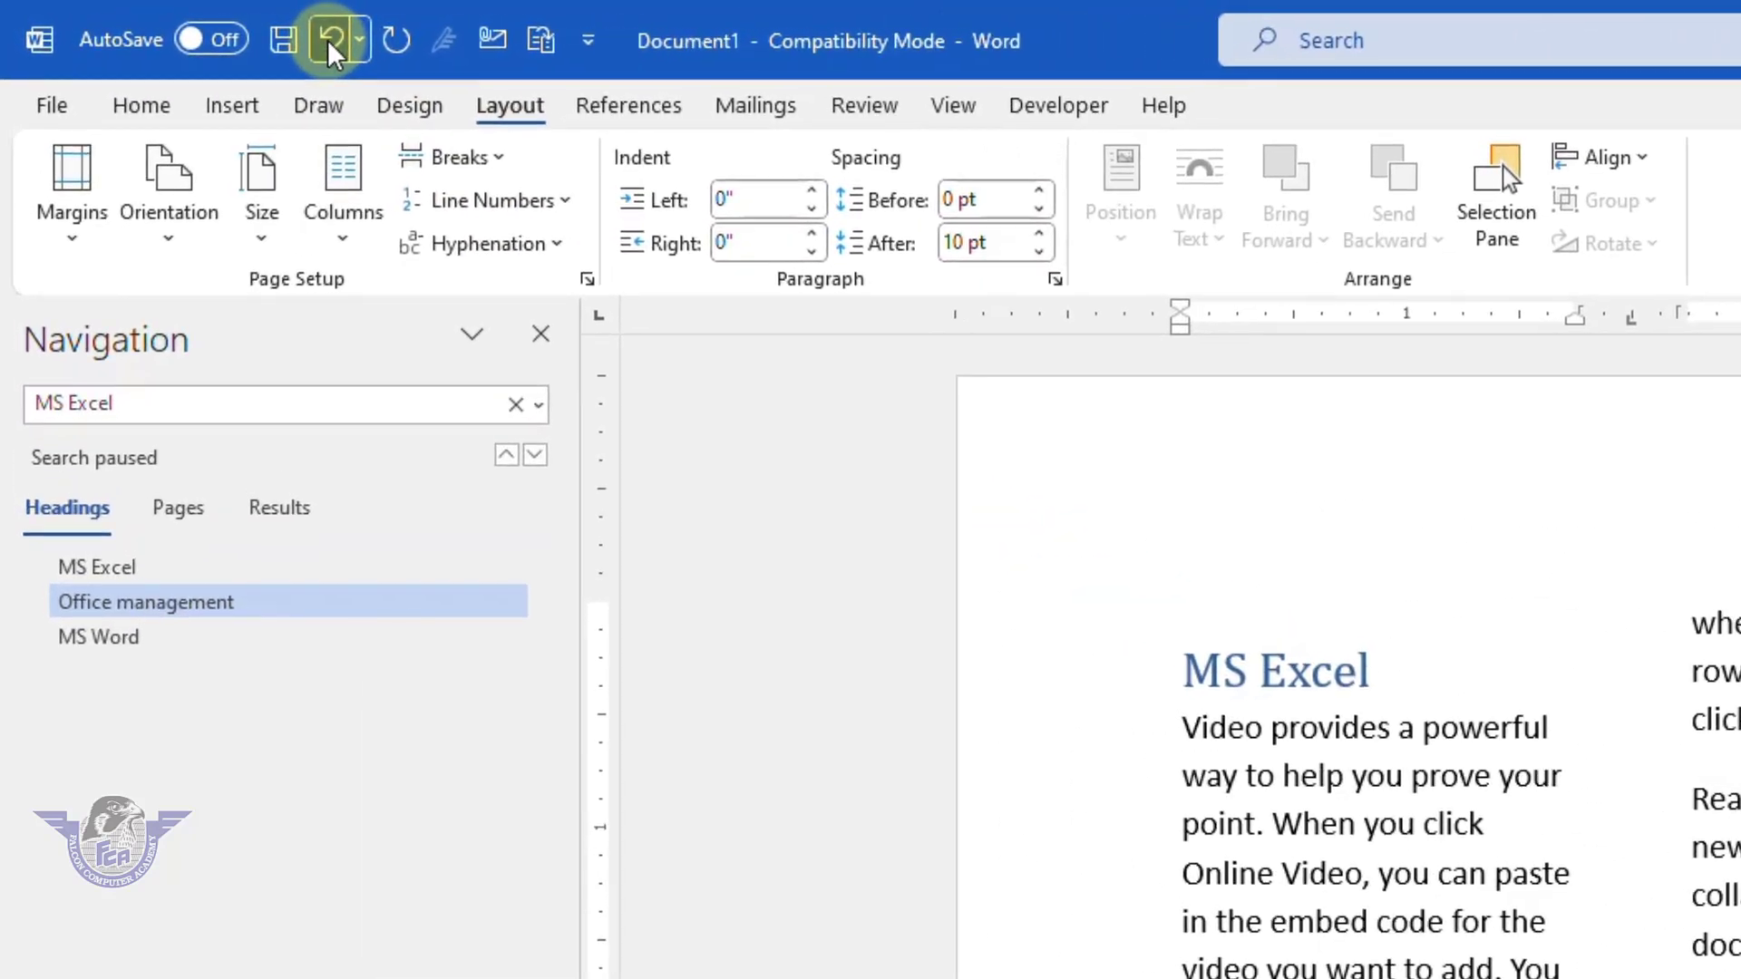
left_click(331, 55)
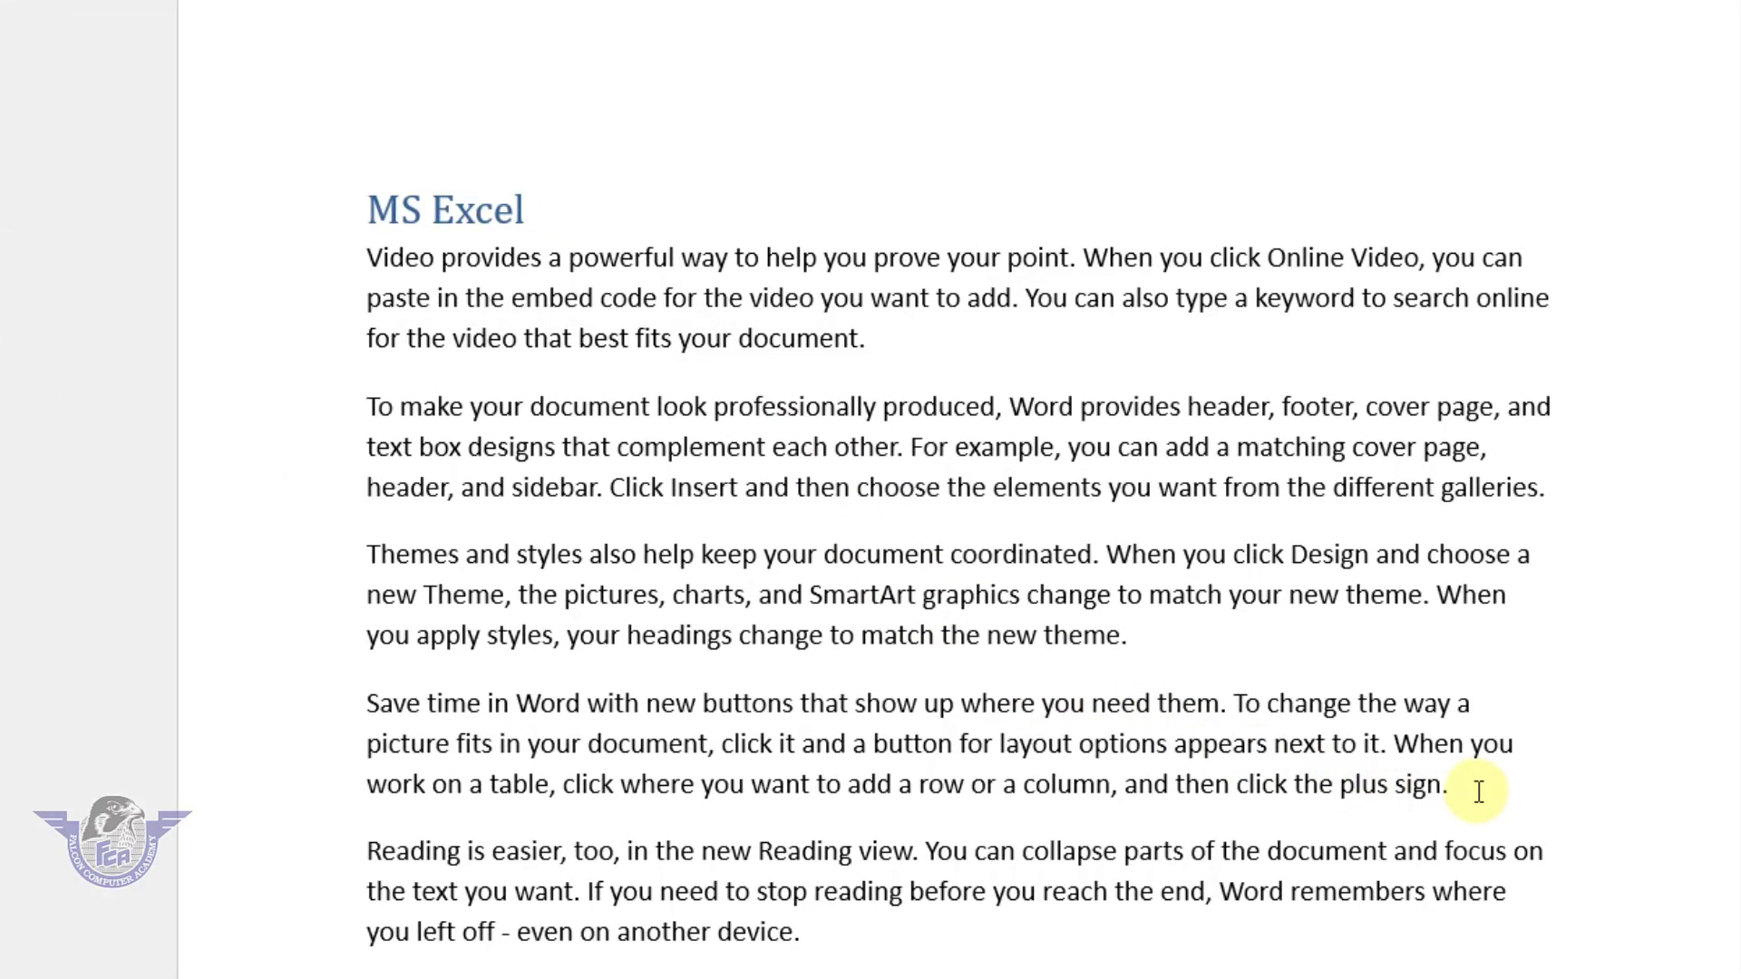
Step: Select the 'Themes and styles' and 'Save time' paragraphs in the MS Excel section
left_click_drag(1478, 791, 389, 434)
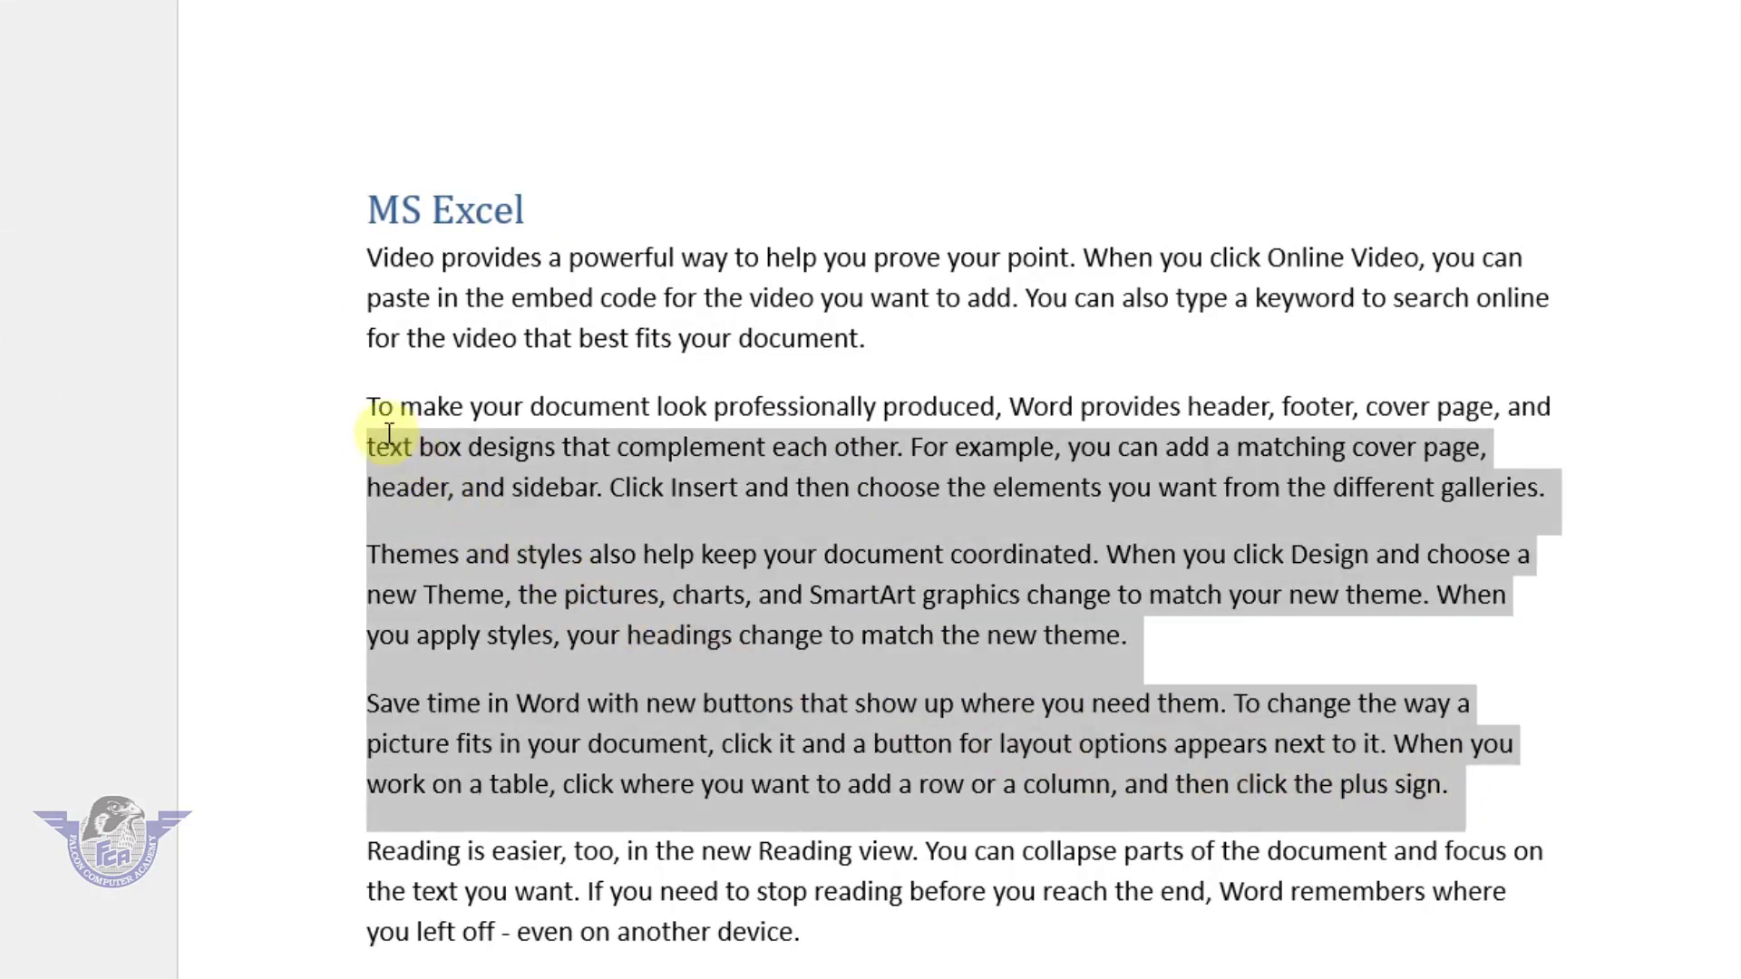
left_click_drag(389, 433, 377, 553)
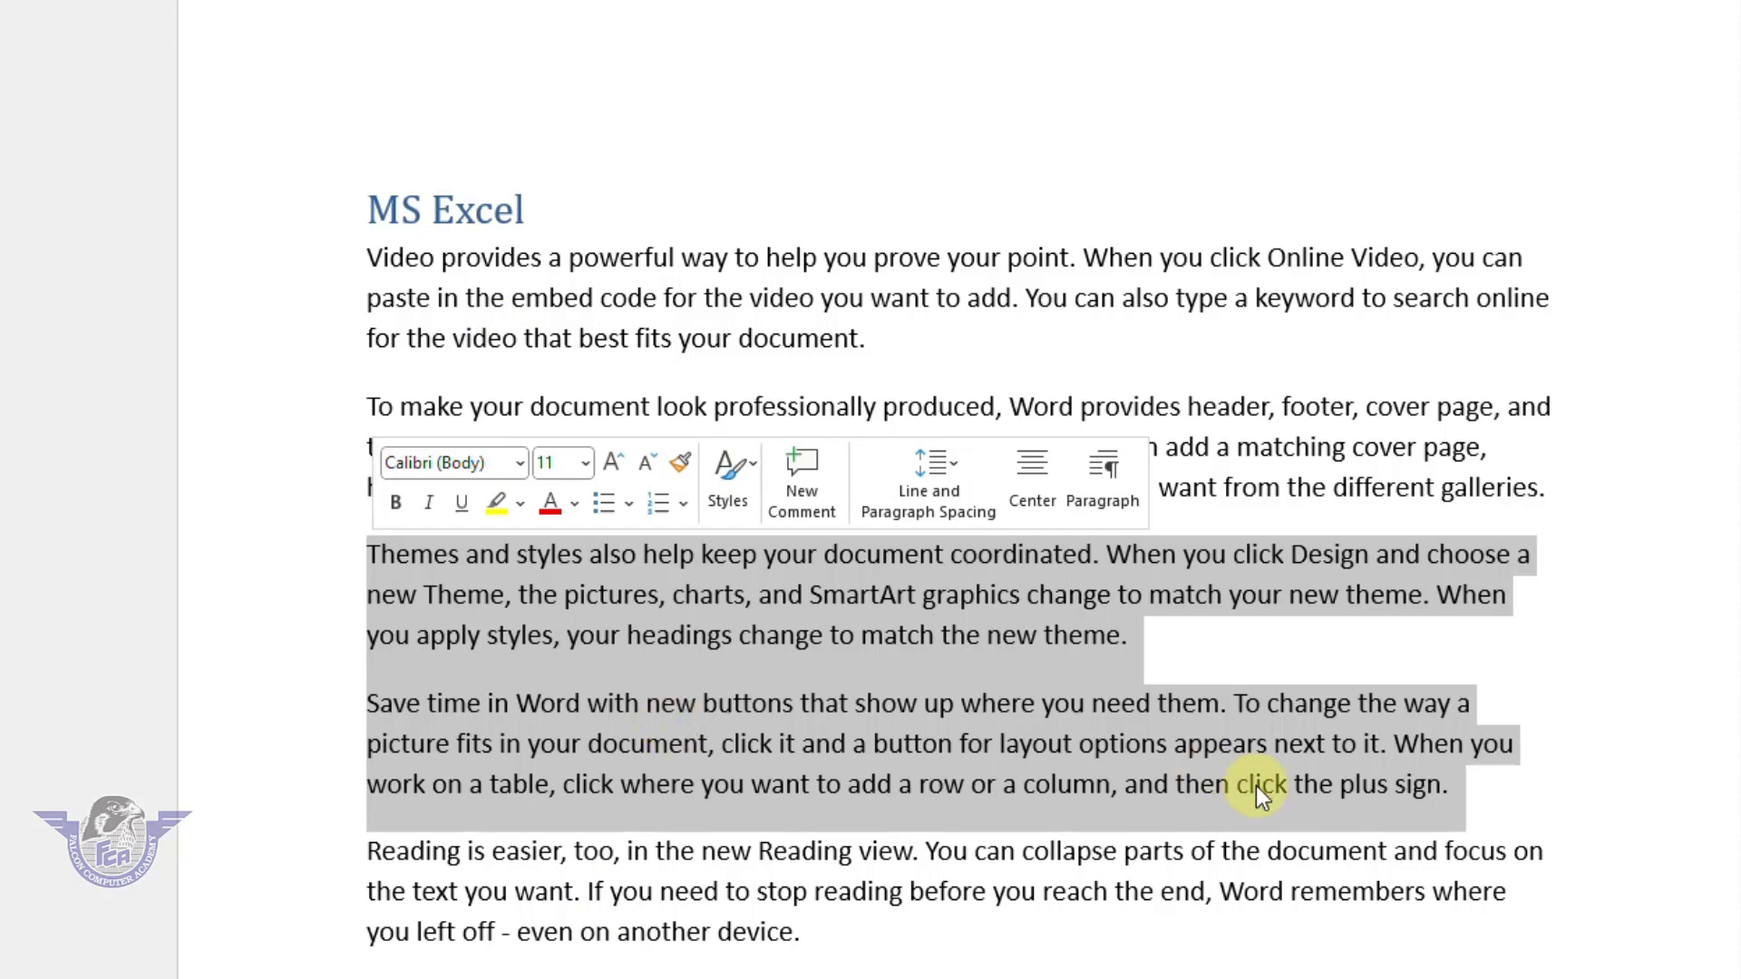
mouse_move(1455, 787)
left_mouse_down()
mouse_move(520, 610)
mouse_move(361, 547)
left_mouse_up()
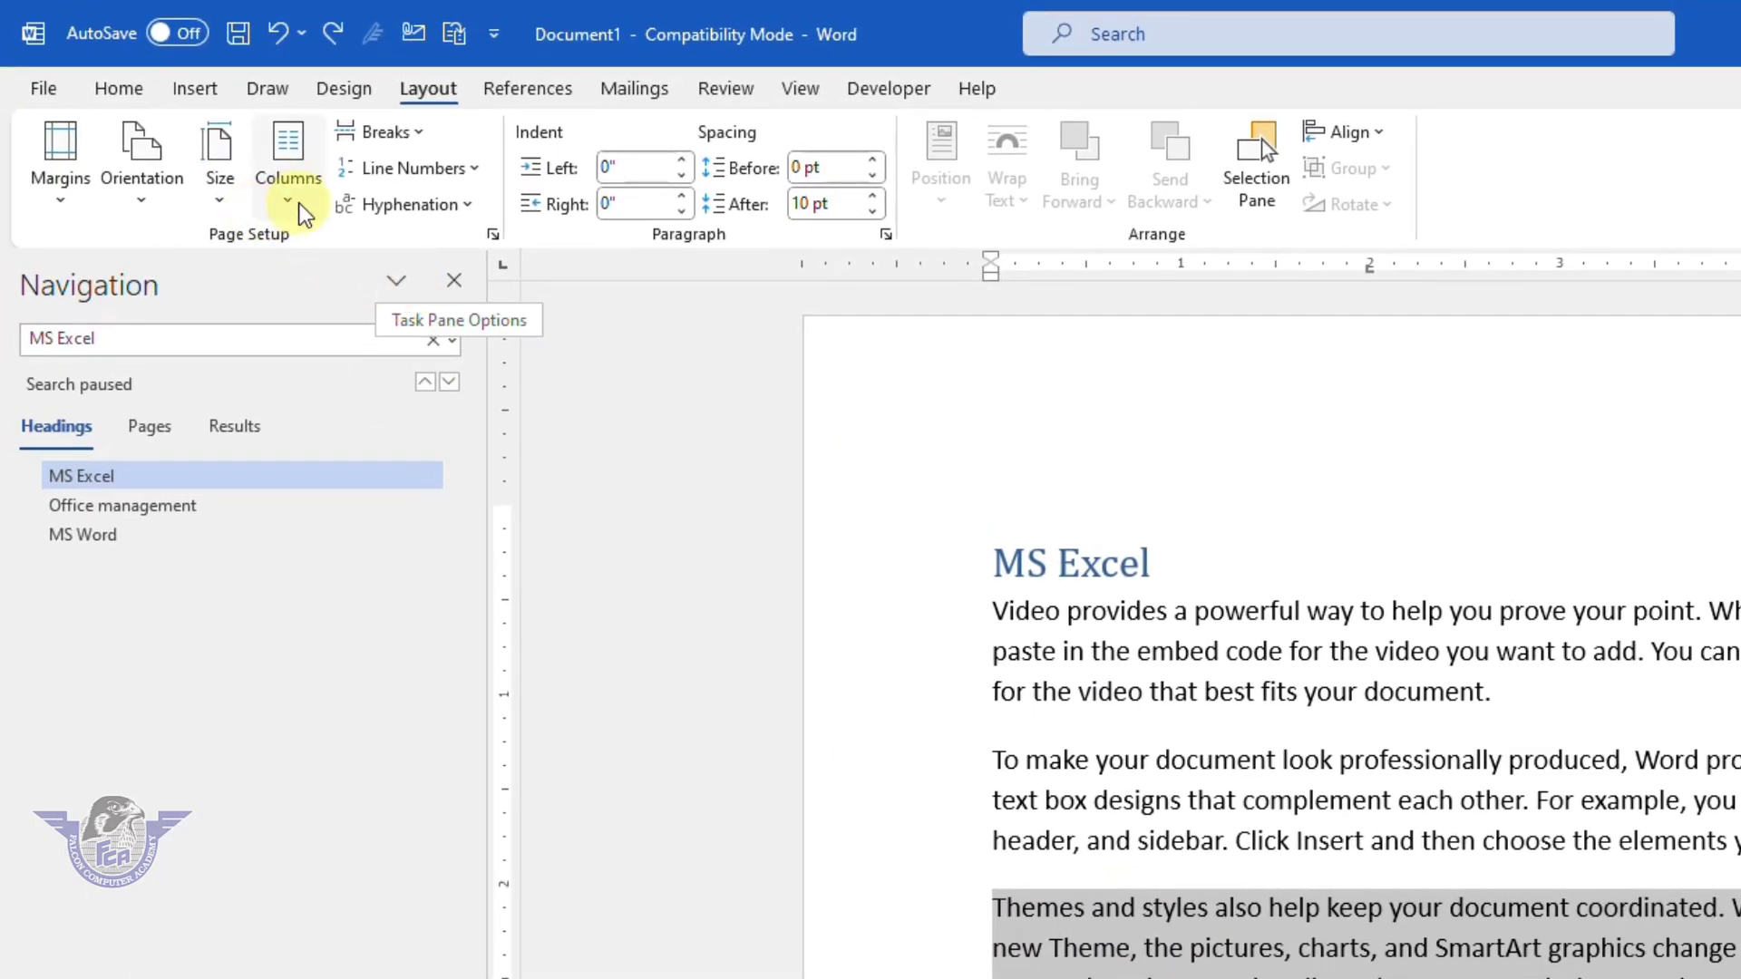
Step: Flow the selected 'Themes and styles' and 'Save time' paragraphs into three columns
left_click(302, 212)
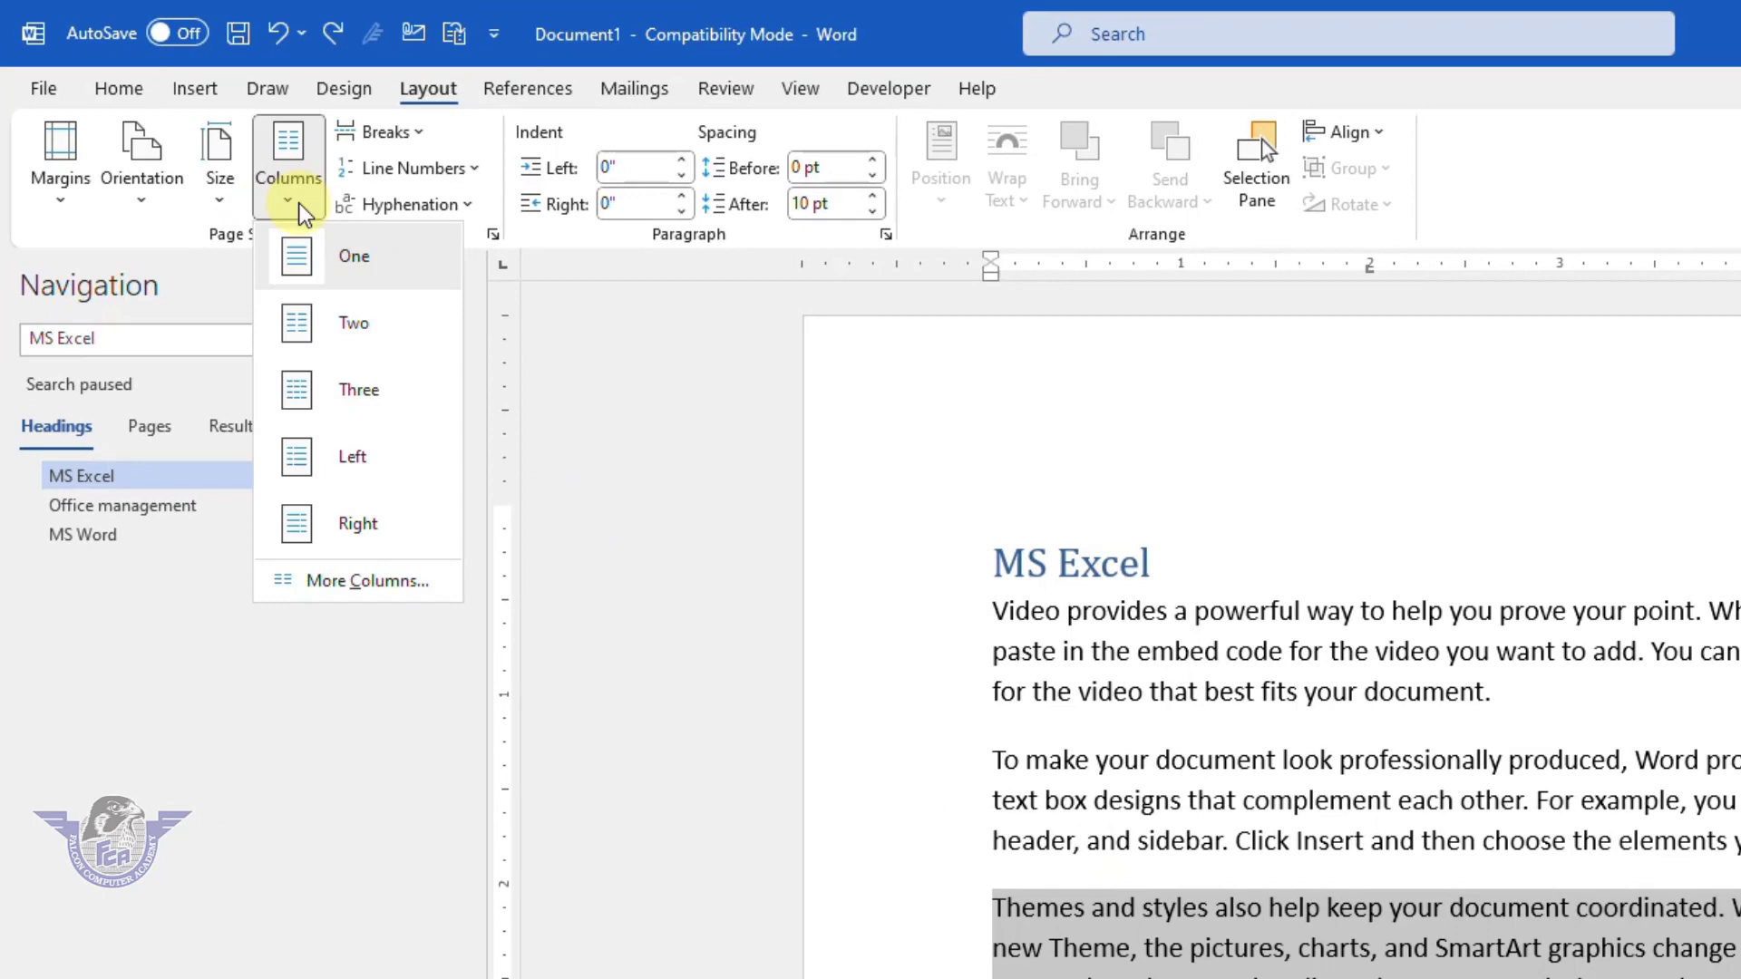
left_click(358, 389)
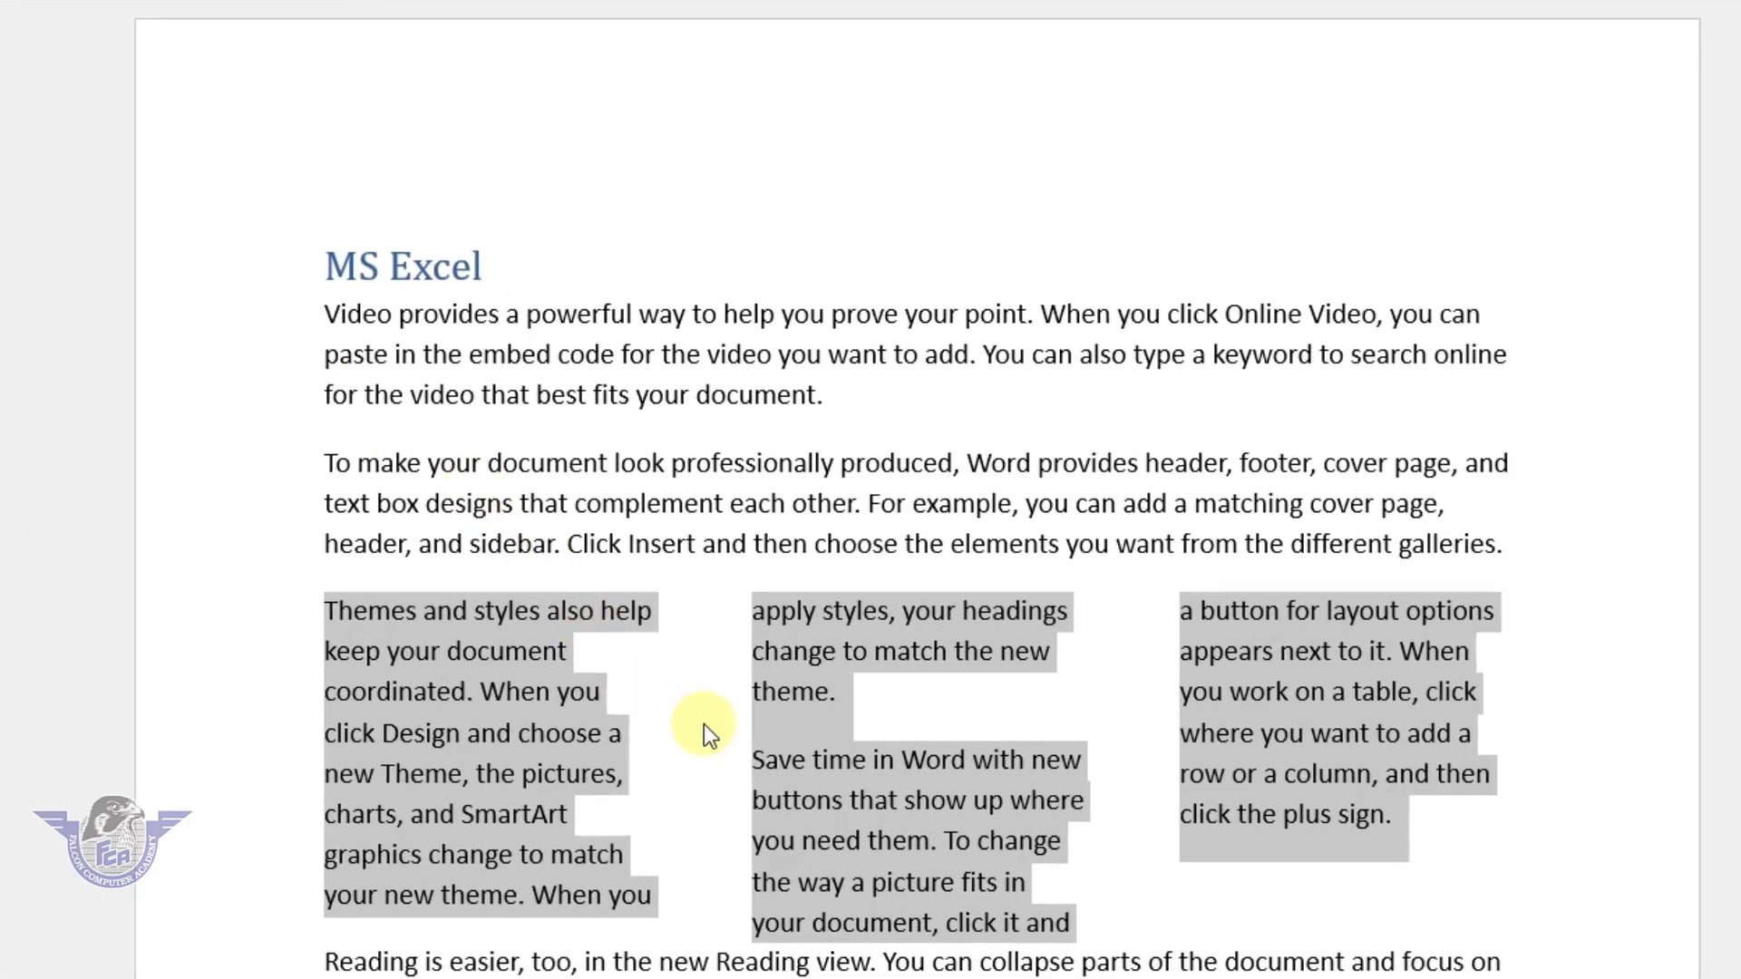
left_click(704, 724)
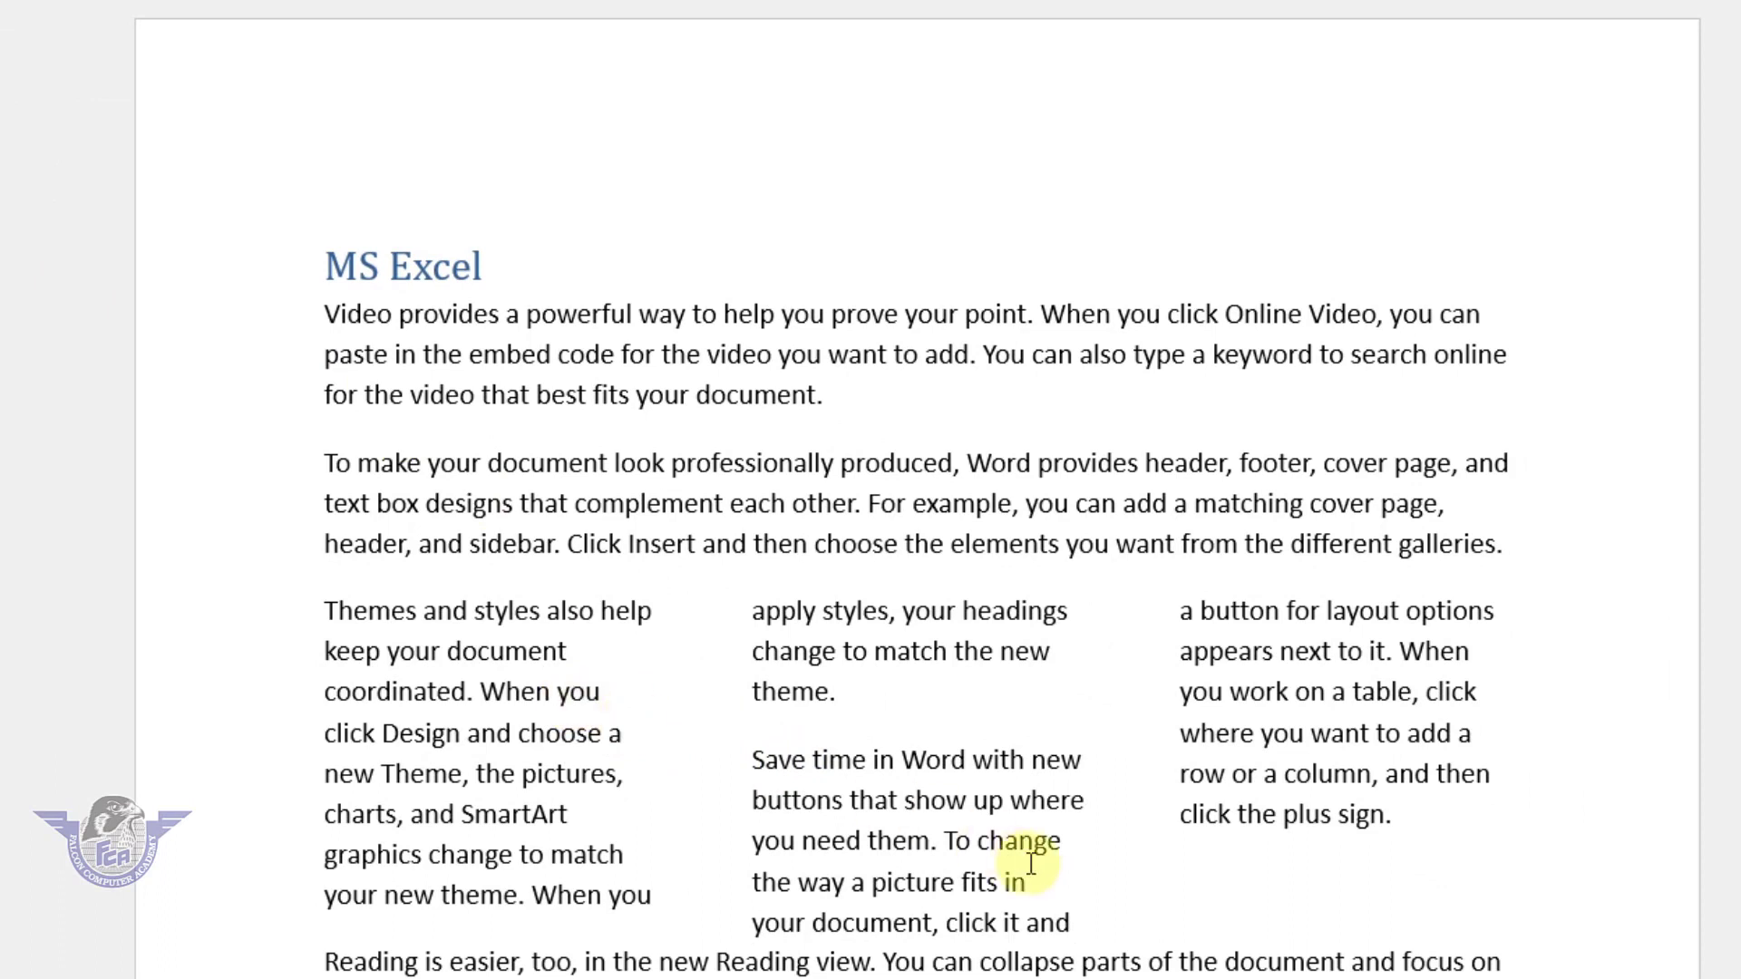
Step: Reselect the text running across the three columns
left_click_drag(1084, 921, 341, 653)
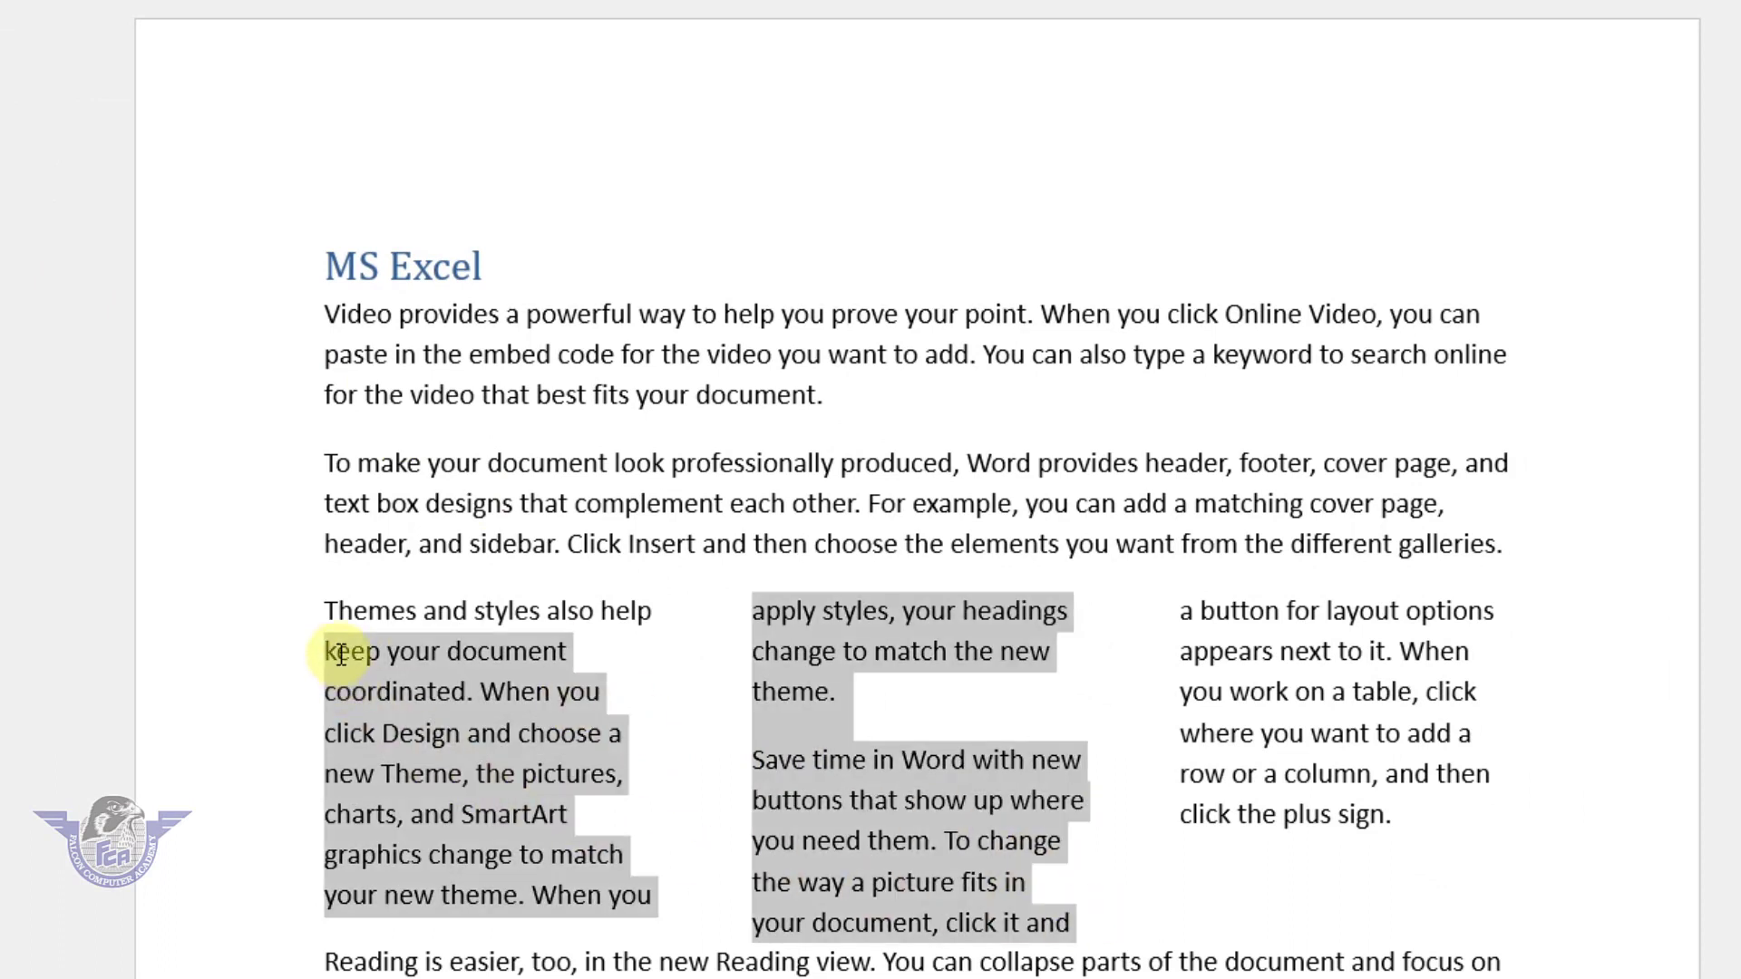
left_click(790, 771)
left_click_drag(311, 591, 1163, 834)
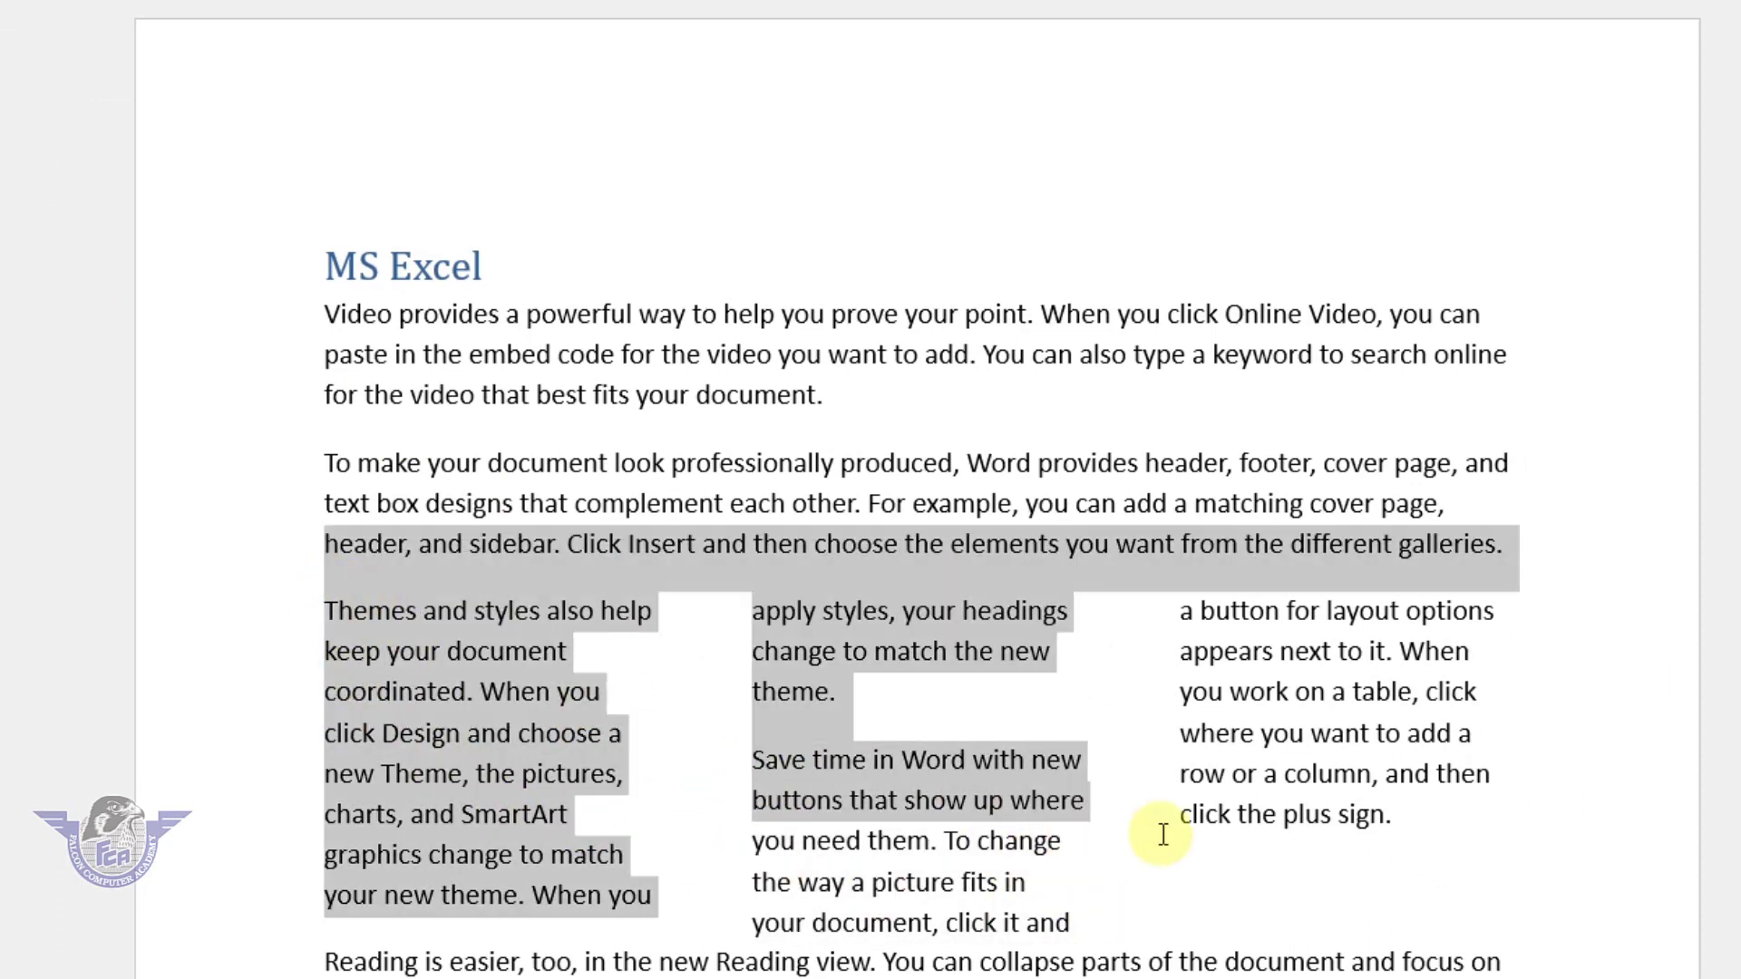
left_click(1442, 874)
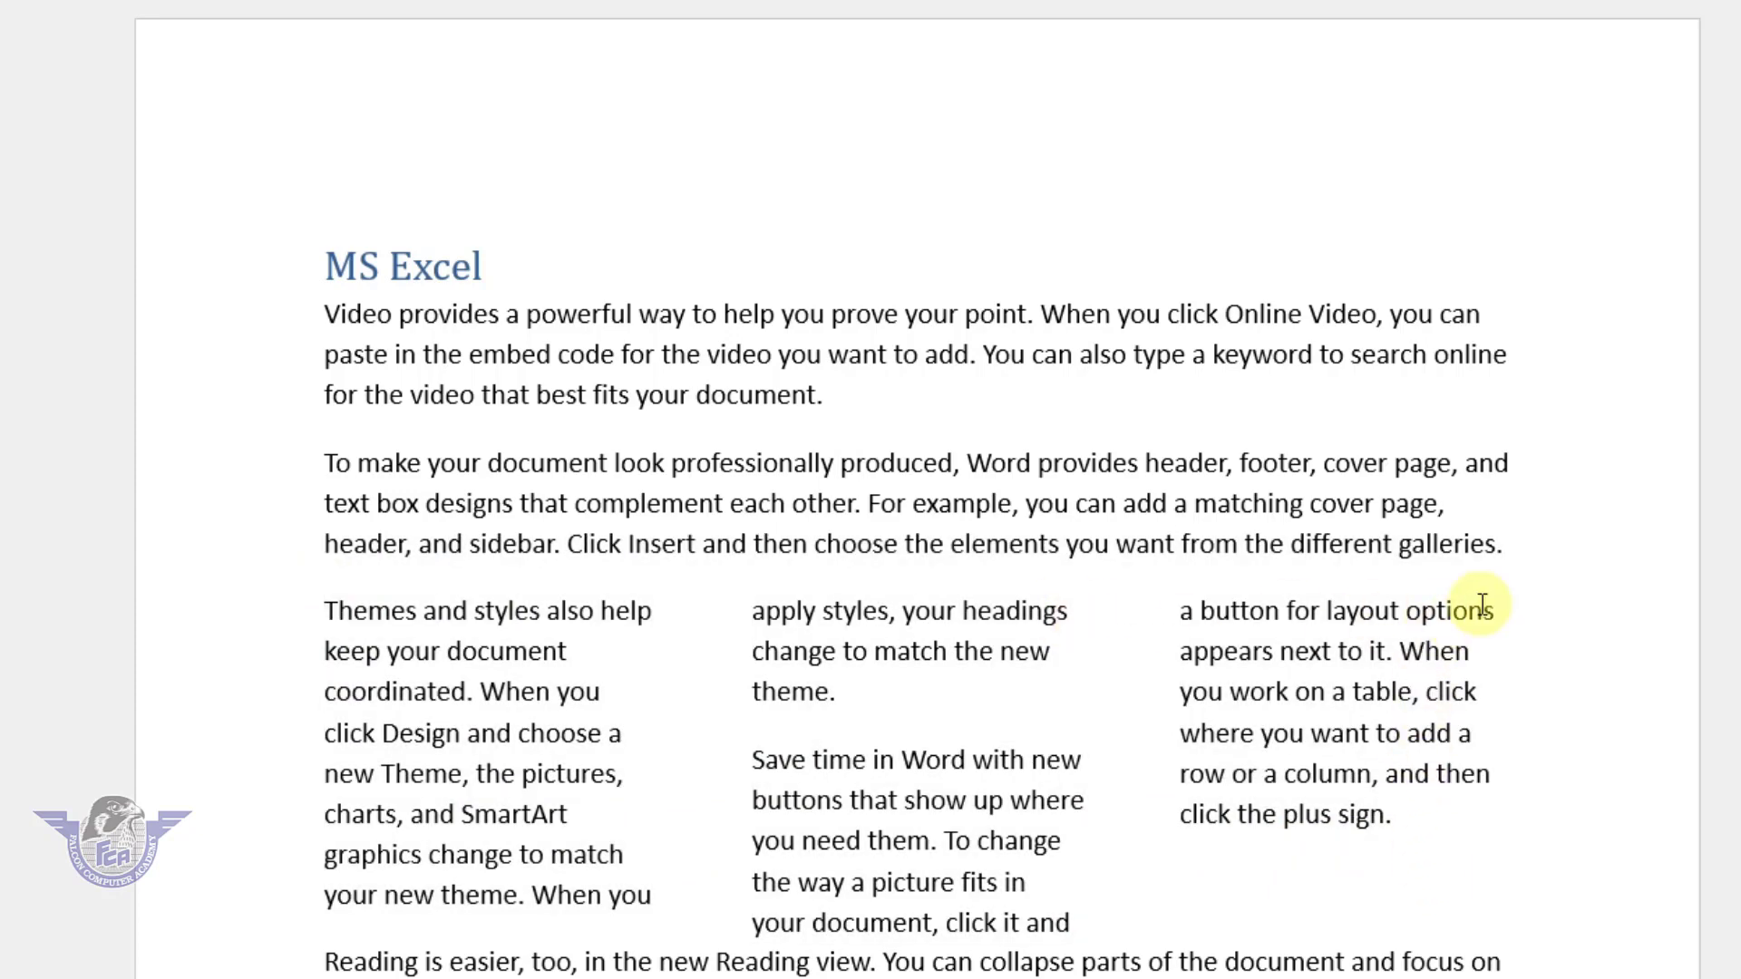
mouse_move(324, 611)
left_mouse_down()
mouse_move(944, 797)
mouse_move(1026, 912)
mouse_move(1242, 923)
mouse_move(1446, 828)
left_mouse_up()
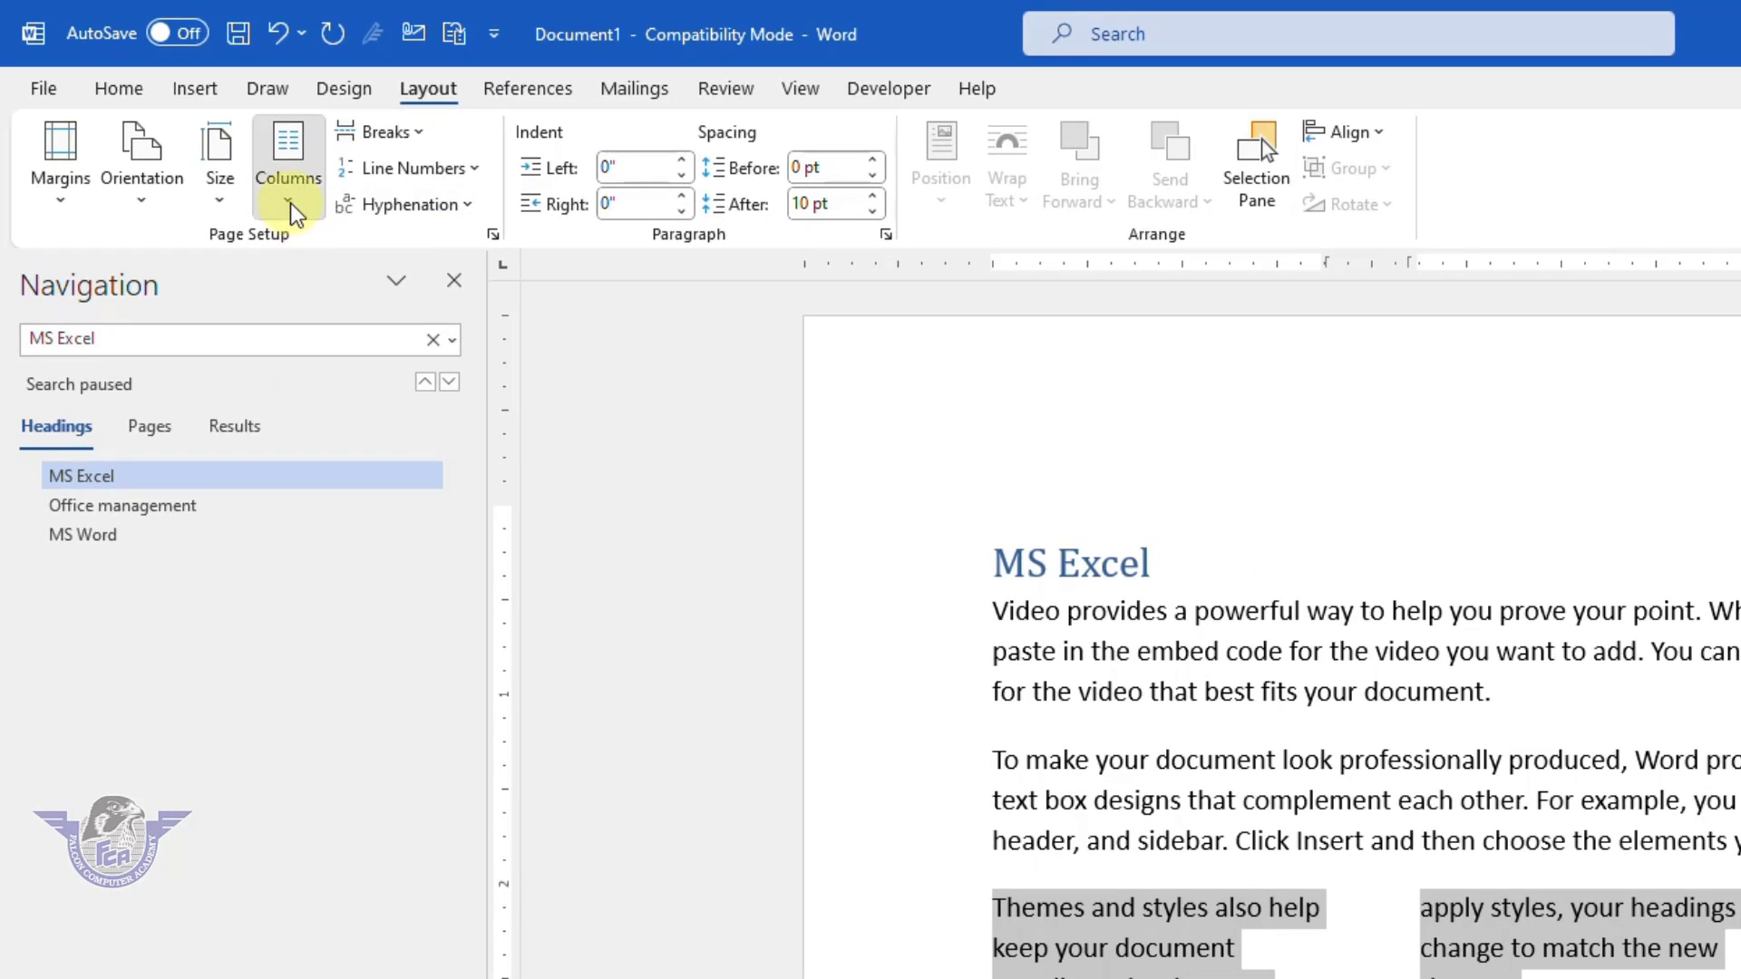
left_click(290, 195)
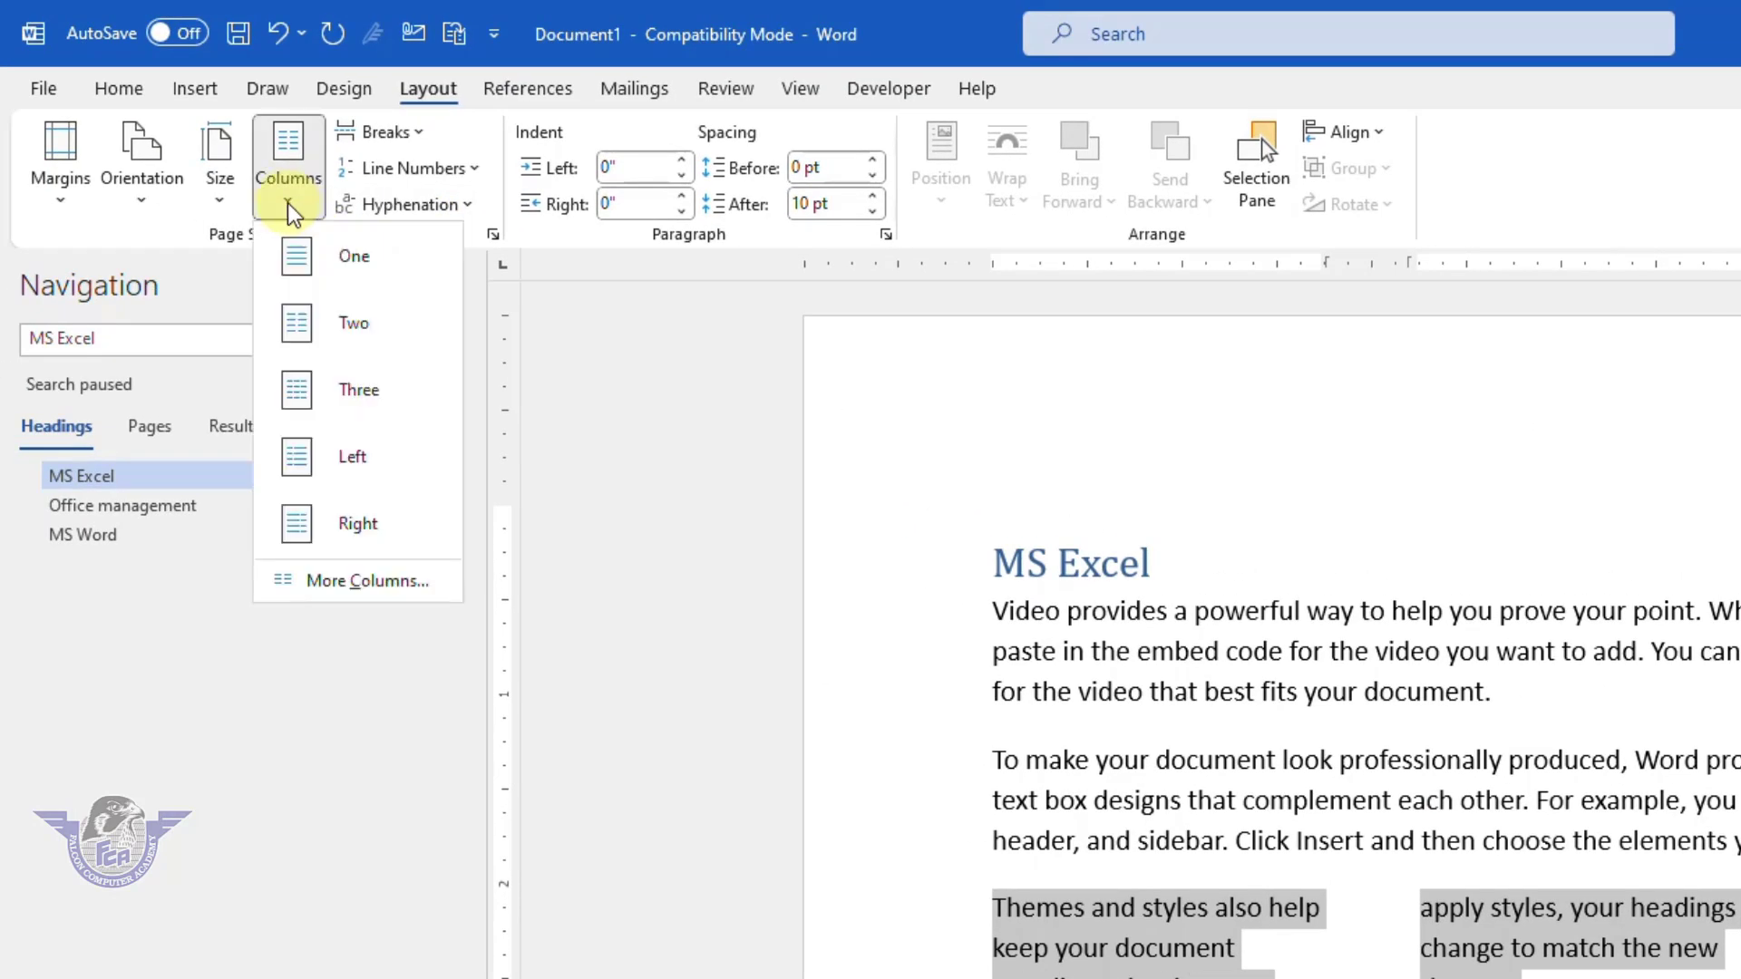
Step: Turn on Line between in More Columns so dividers separate the three columns
left_click(399, 579)
left_click(1449, 658)
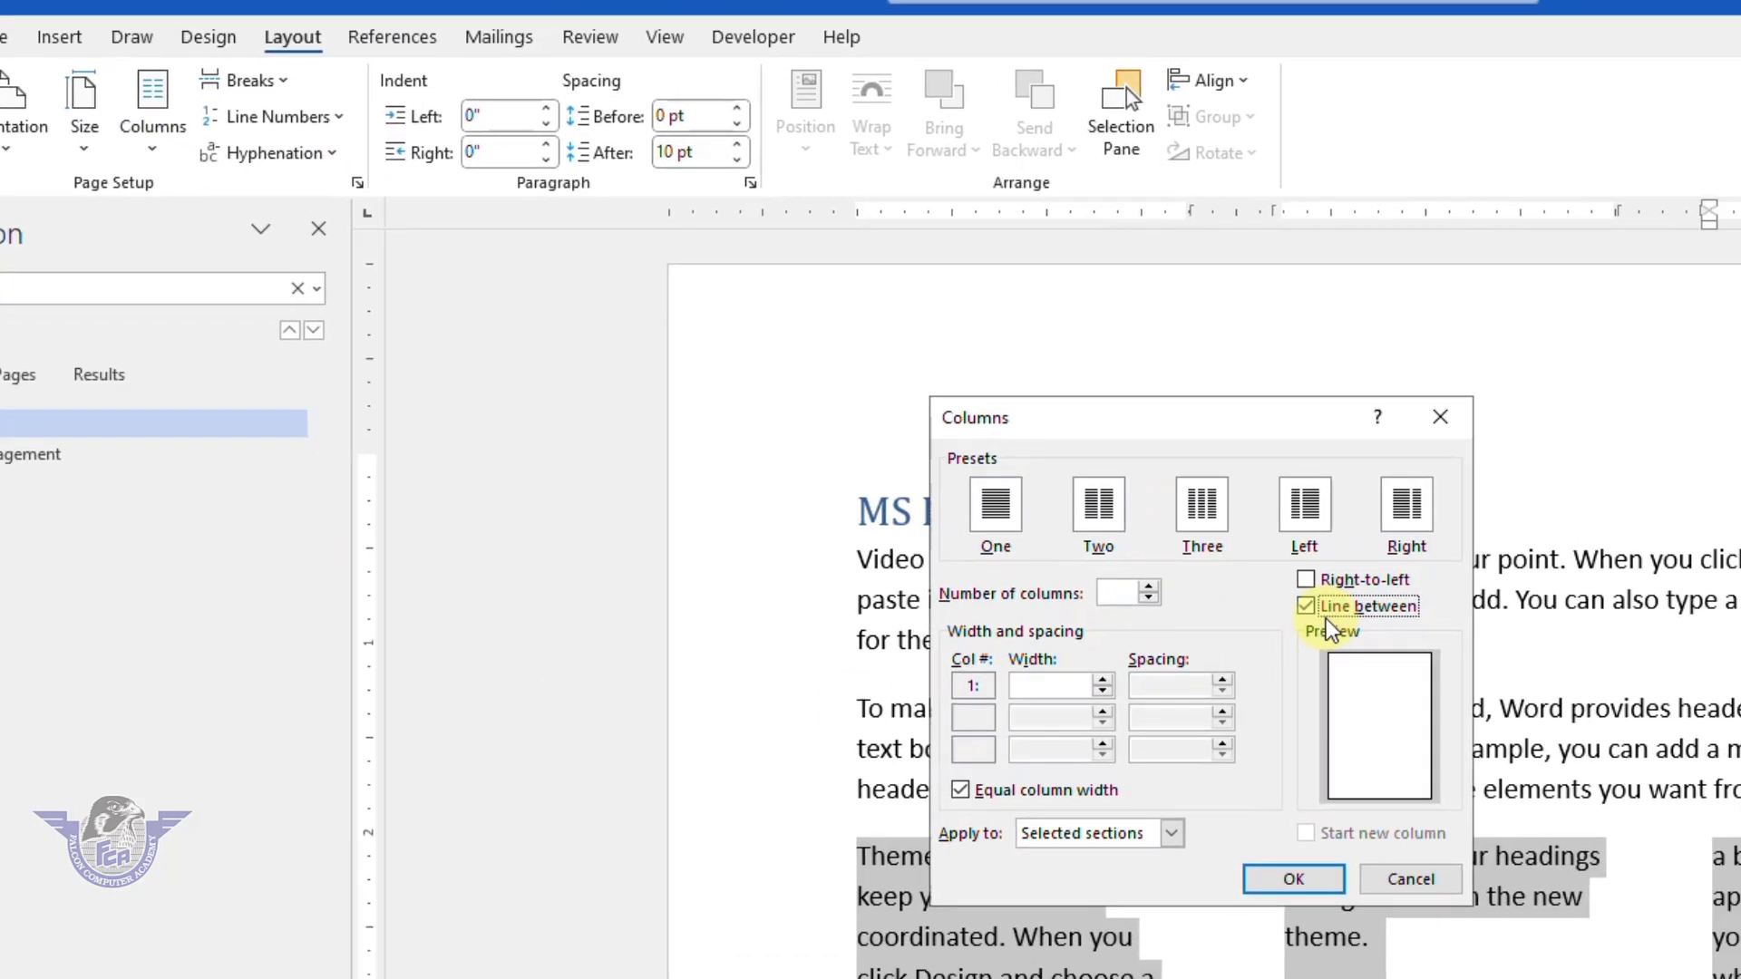
left_click(1294, 878)
left_click(1114, 825)
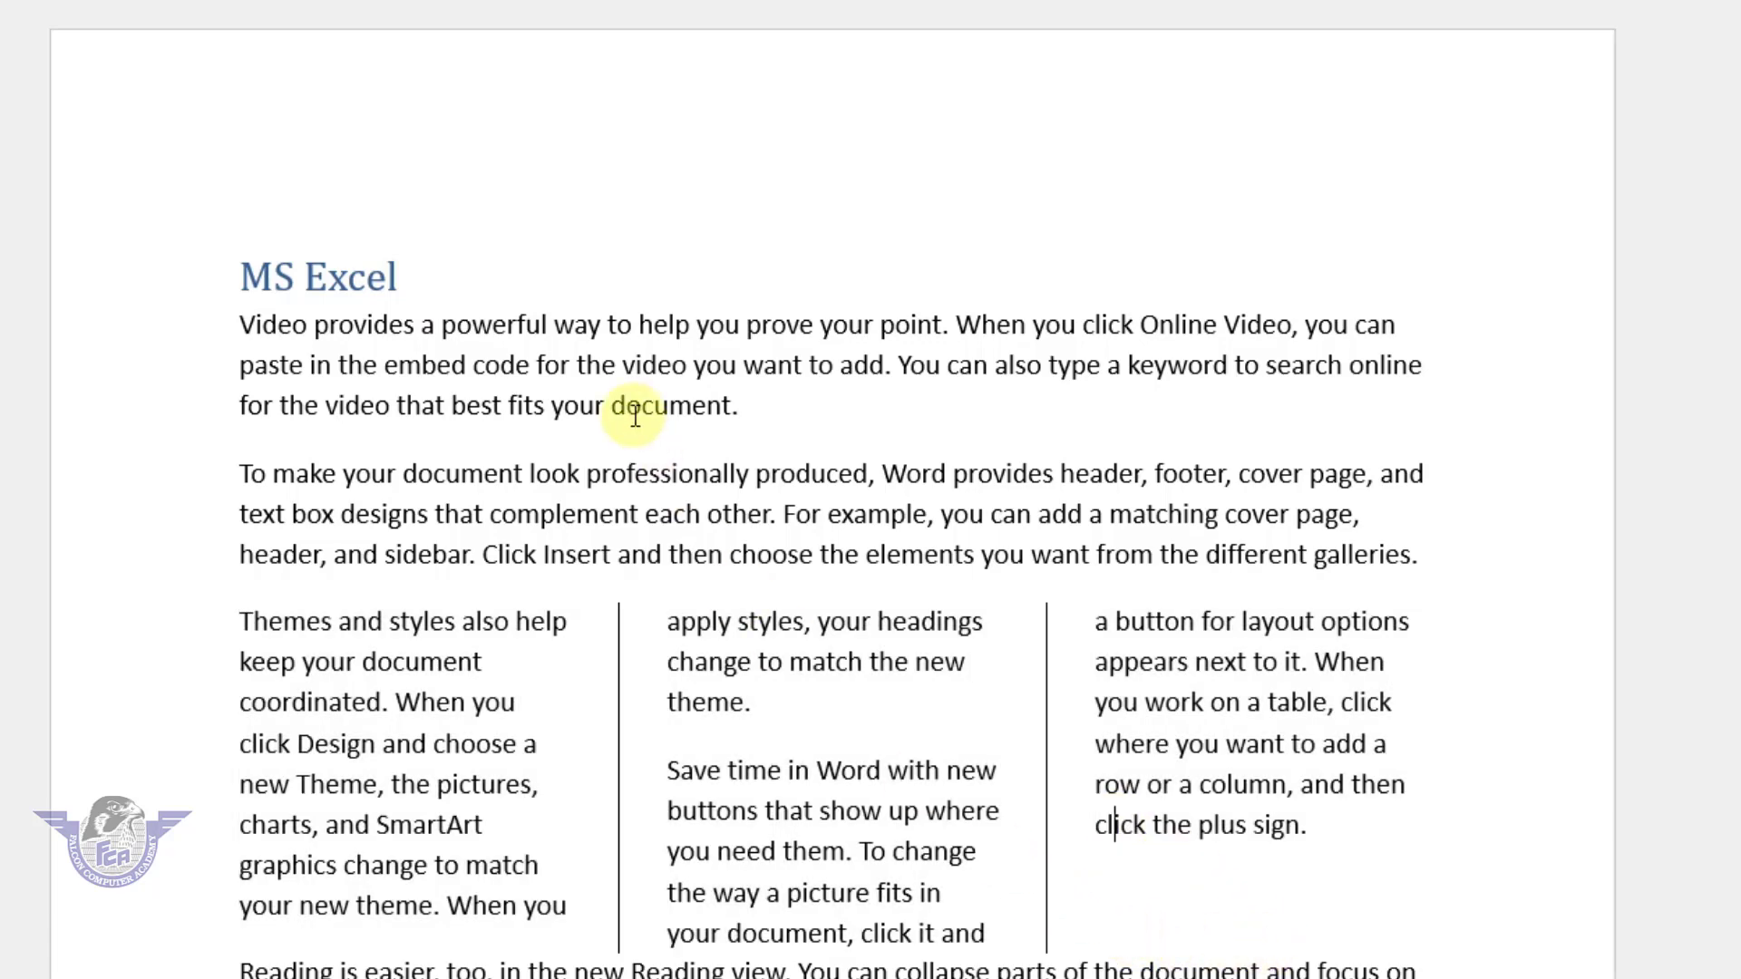
scroll(718, 782, "down", 3)
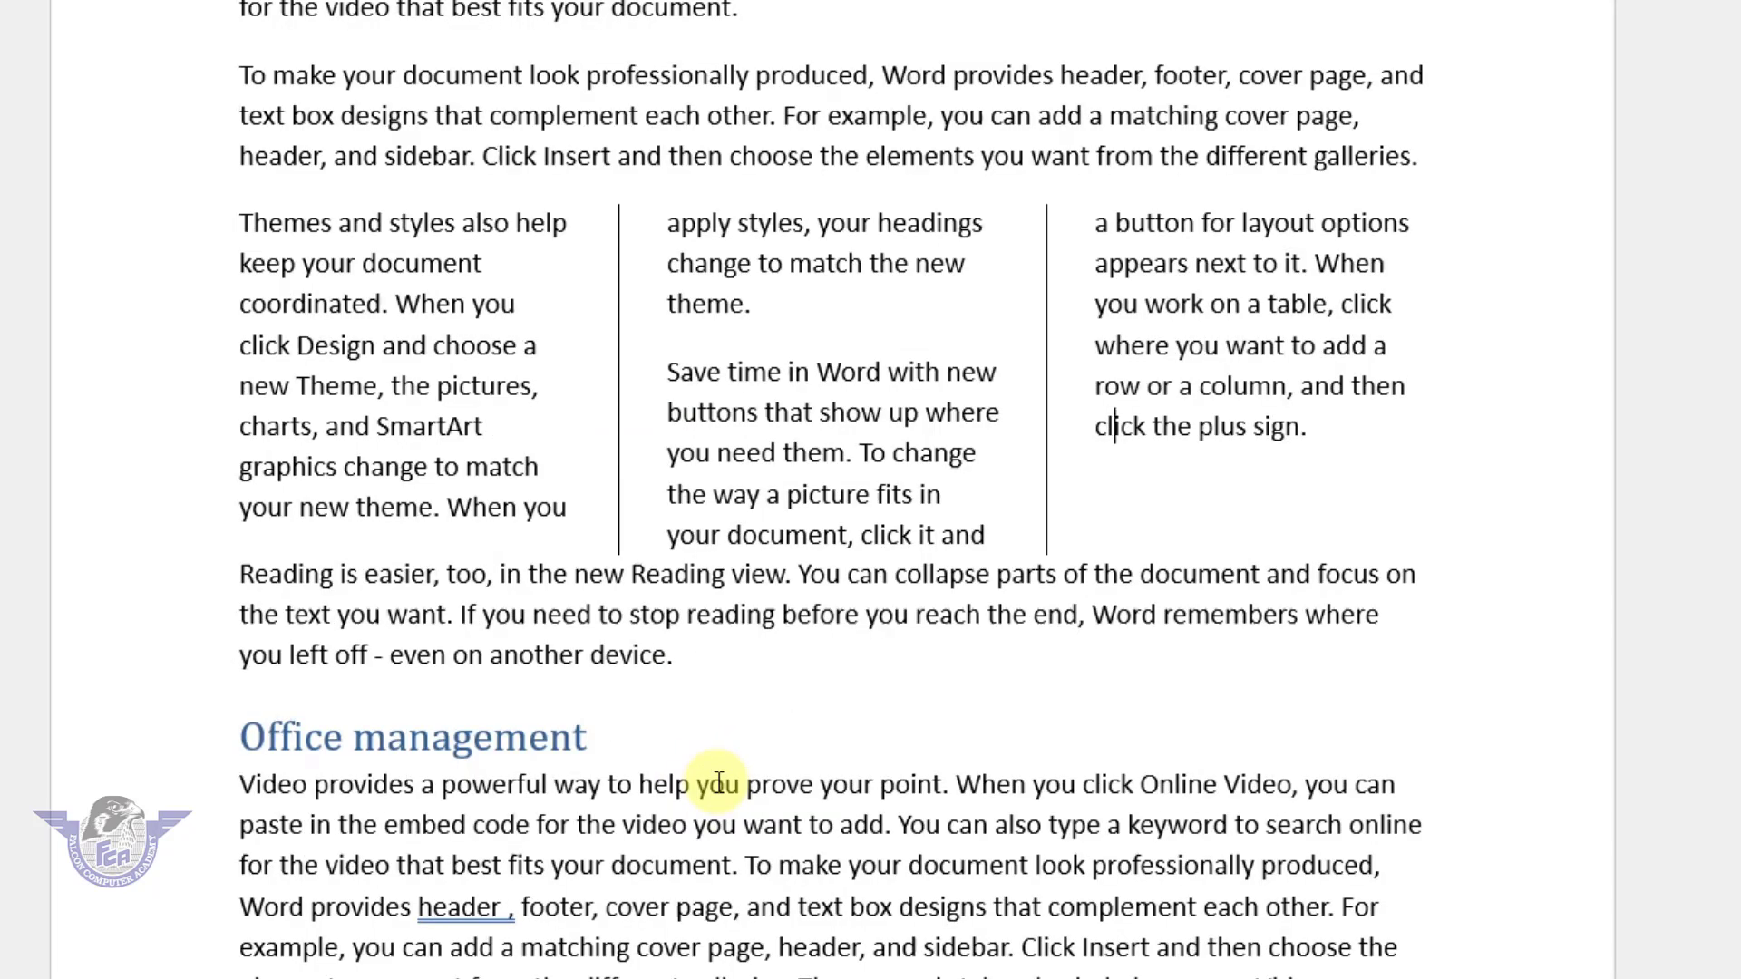